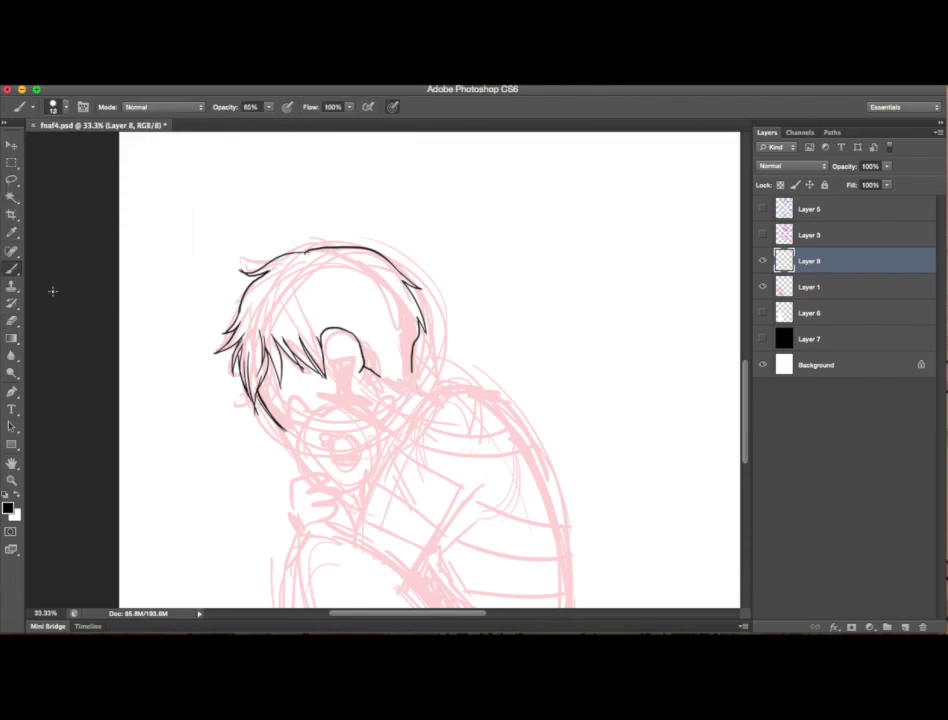
Step: Ink the teddy bear's head, face and top hat and the child's gripping fingers over the pink sketch
left_click(763, 287)
left_click(763, 287)
left_click_drag(300, 395, 290, 458)
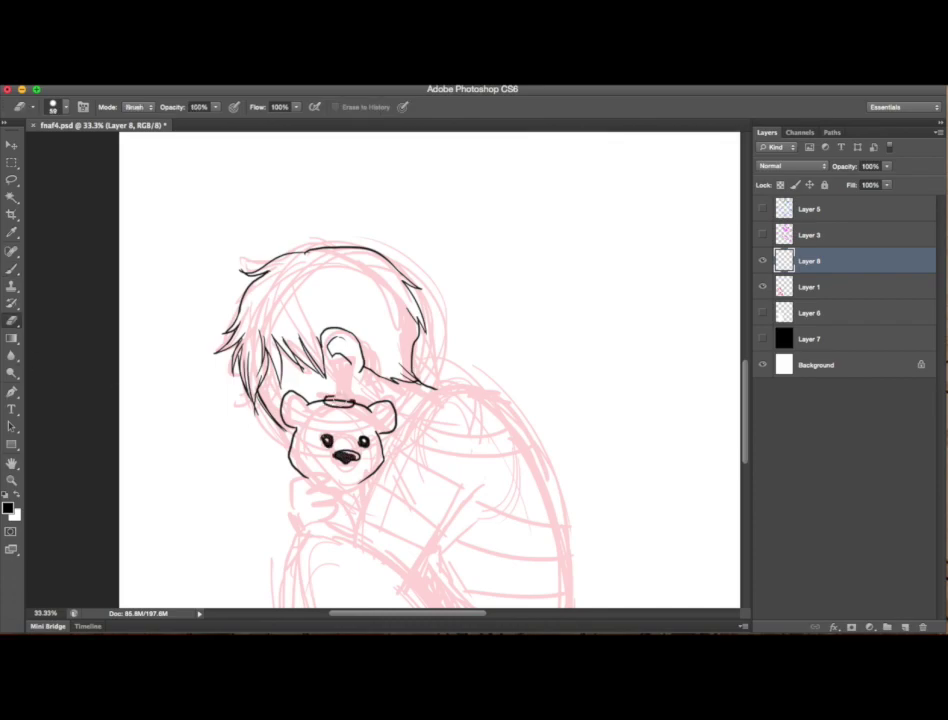
left_click_drag(330, 405, 350, 380)
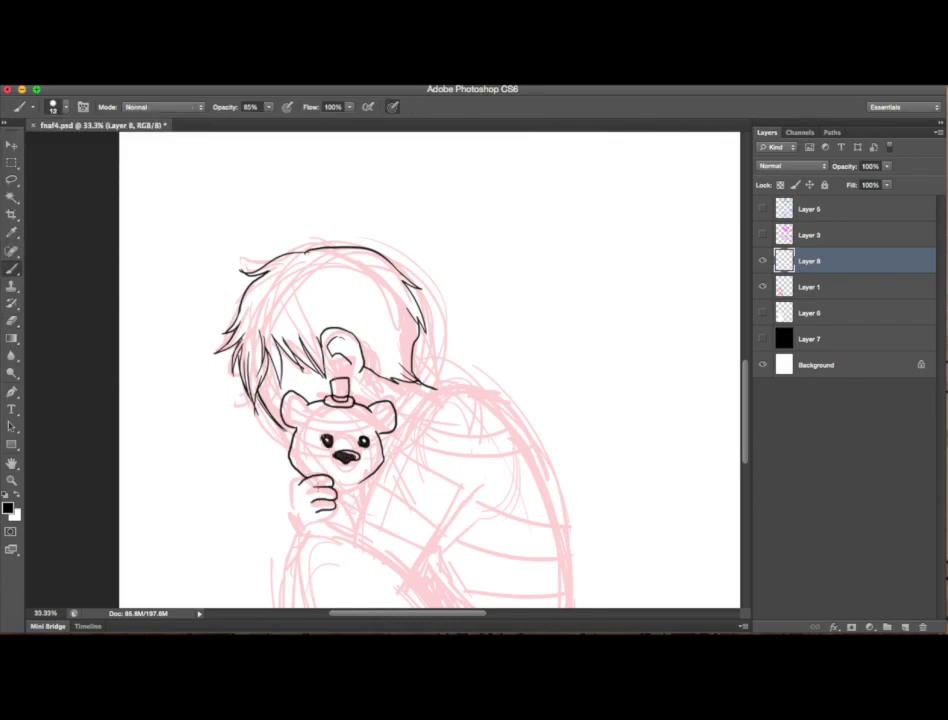
left_click(763, 287)
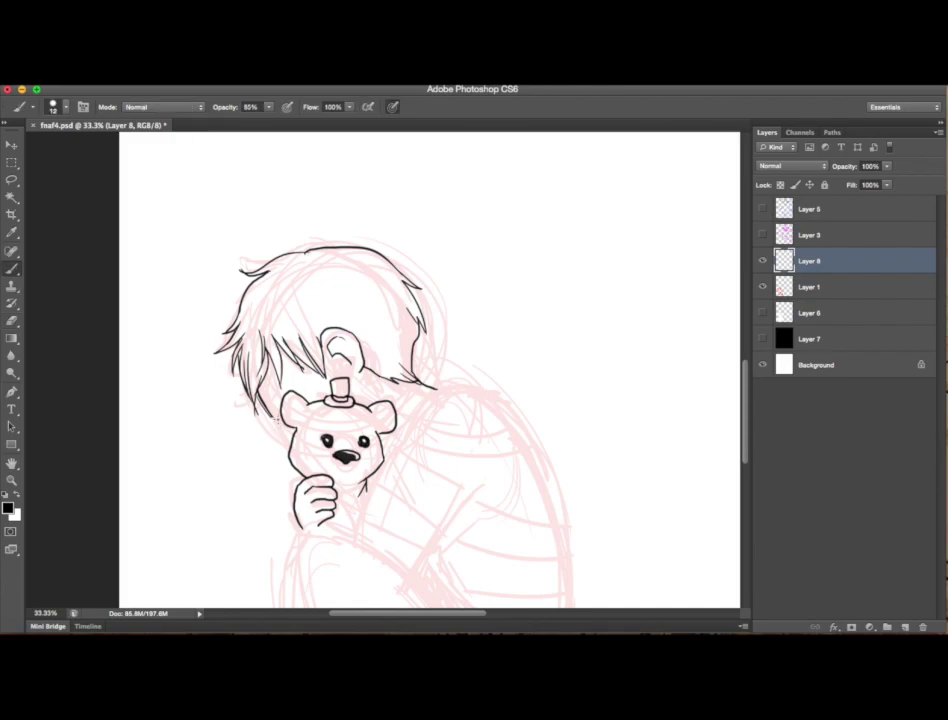
left_click(763, 287)
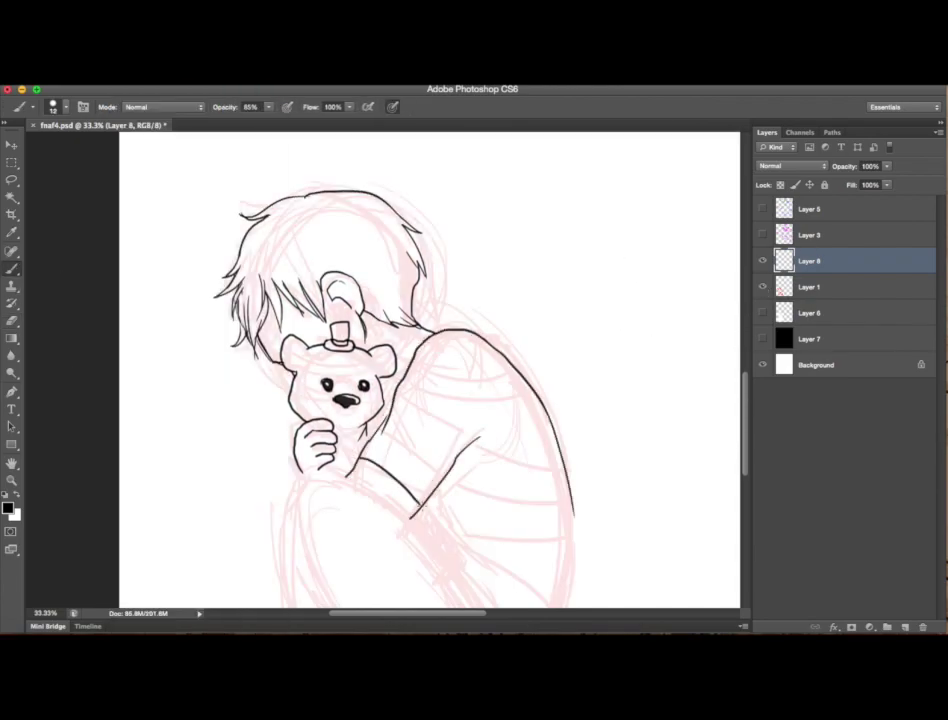
Step: Ink the bear's mouth and bow tie, the child's sleeve folds, and the shirt's back and lower hem
left_click_drag(354, 460, 356, 471)
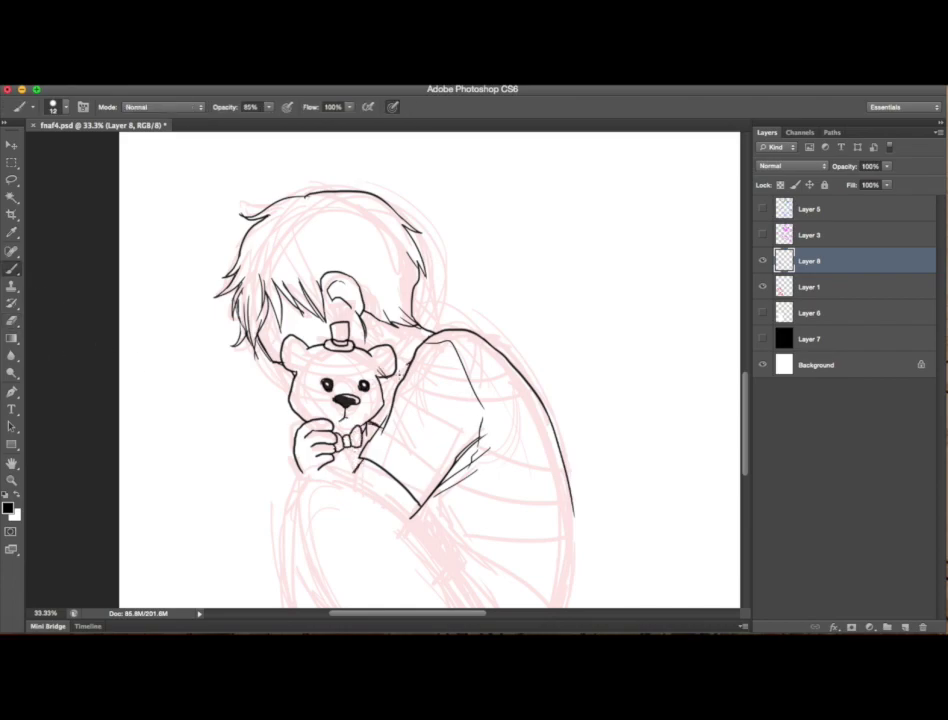
scroll(565, 220, "down", 3)
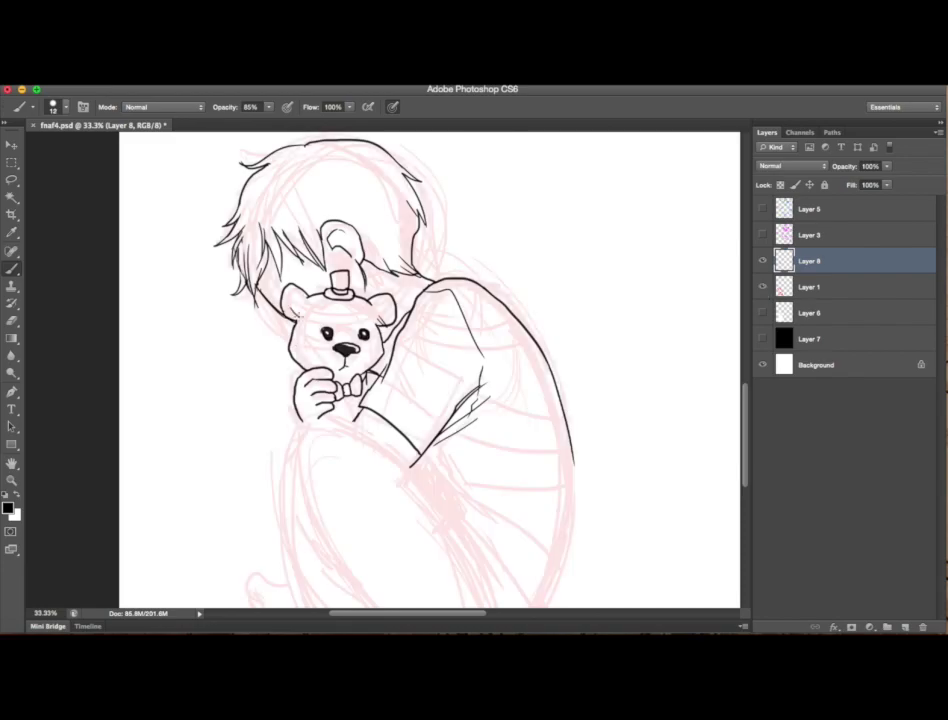
scroll(291, 310, "down", 4)
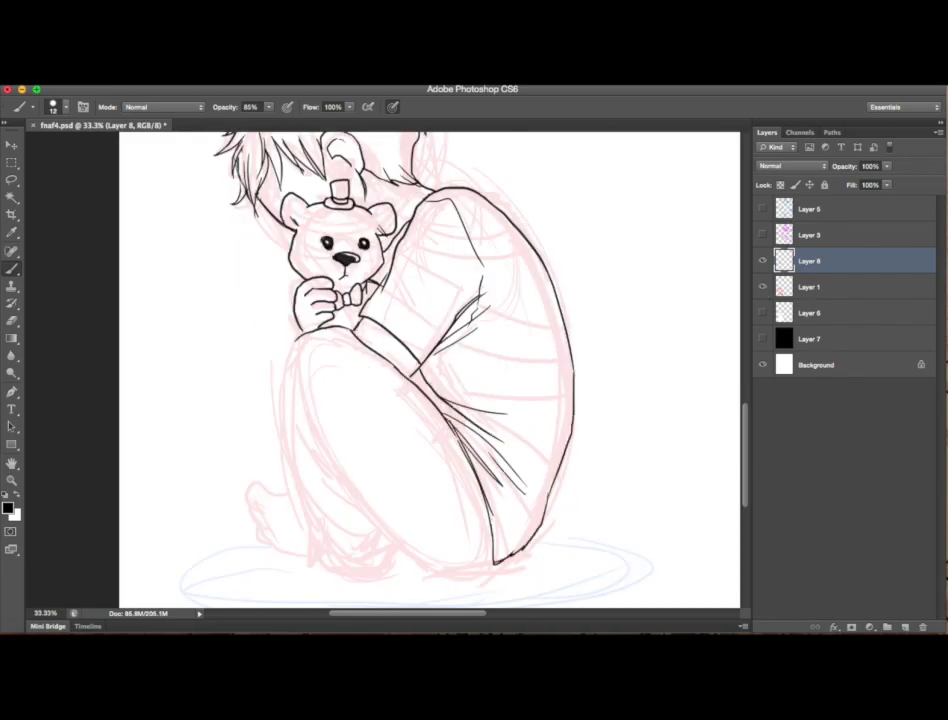
Step: Fill the narrow gap between the child's sleeve, shirt and thigh with black
key("g")
left_click(438, 398)
key("b")
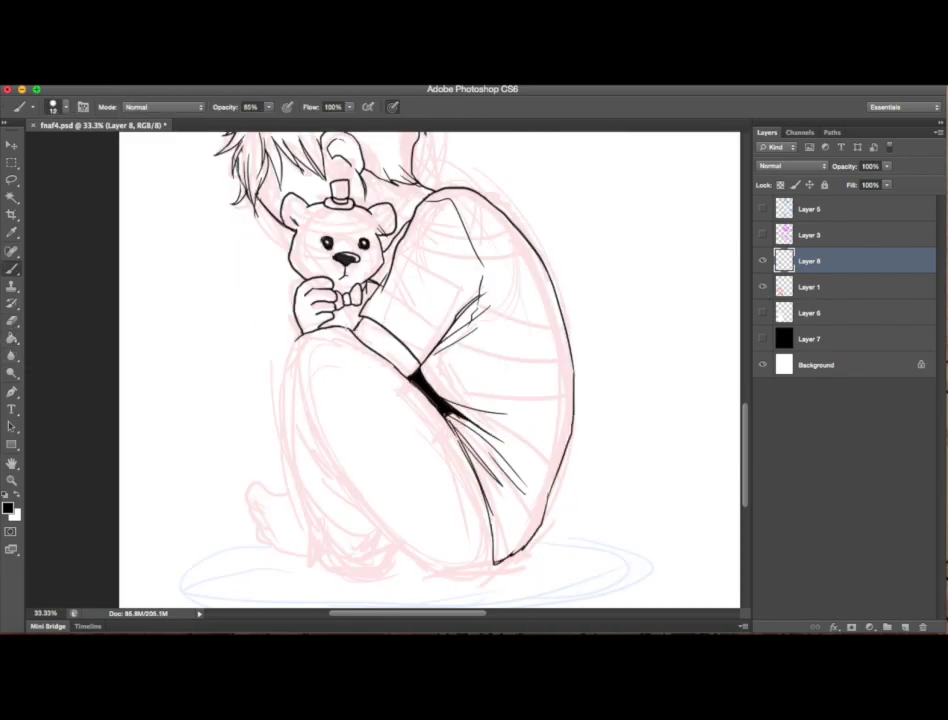
Step: Ink the child's folded trouser legs and bare feet, and hide the pink sketch on Layer 1
left_click_drag(297, 342, 488, 566)
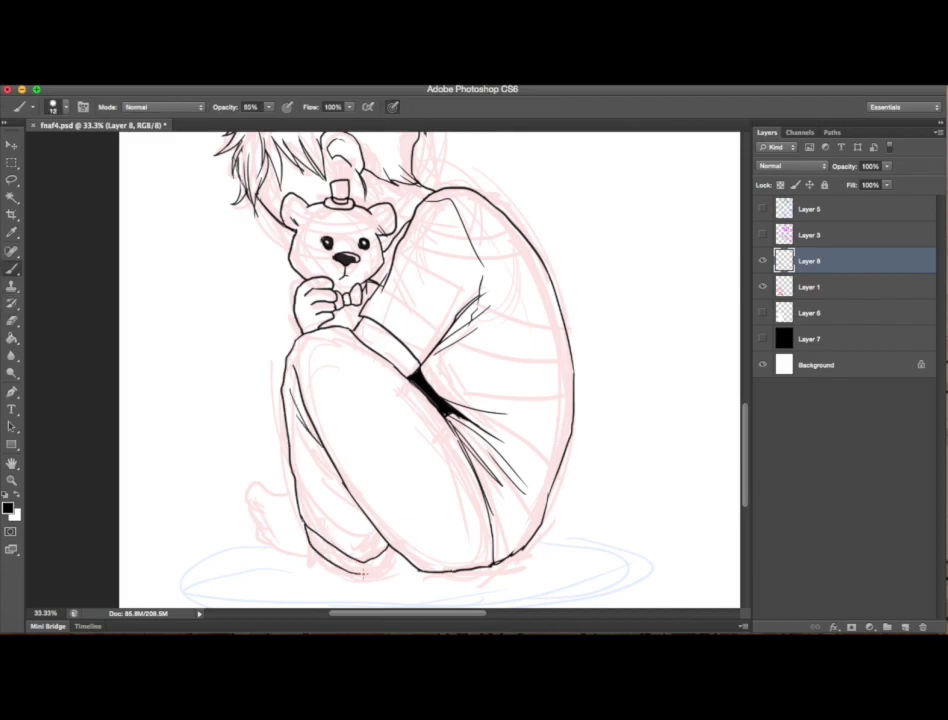
left_click(125, 2)
left_click(200, 55)
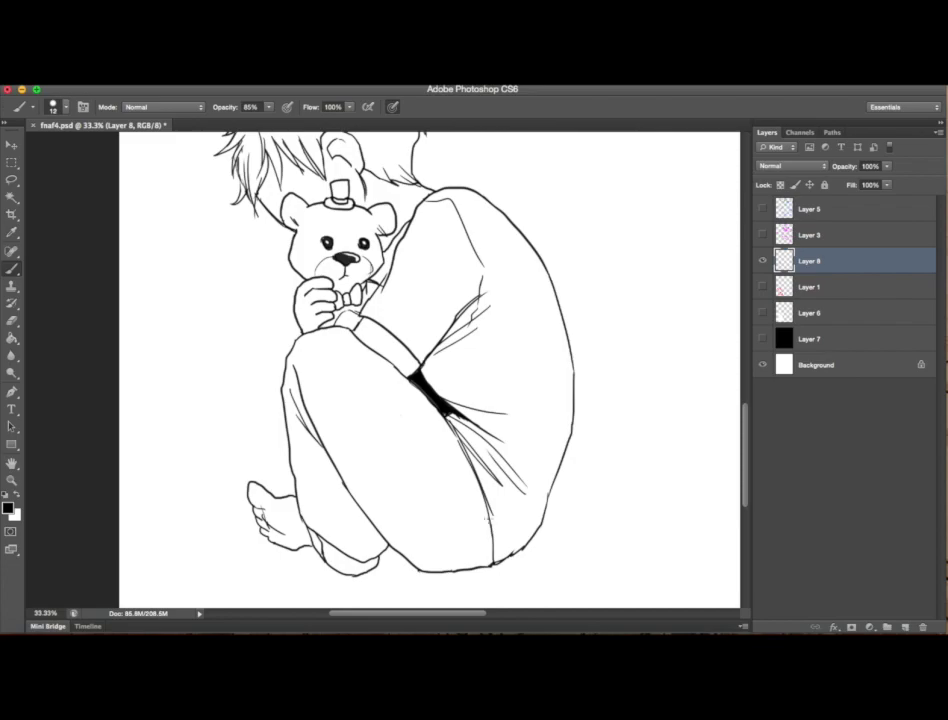
Step: Touch up the child's line art with eraser and brush, and draw curved stripes across the shirt and sleeve
key("e")
key("b")
scroll(566, 379, "up", 3)
key("e")
key("b")
scroll(566, 379, "down", 2)
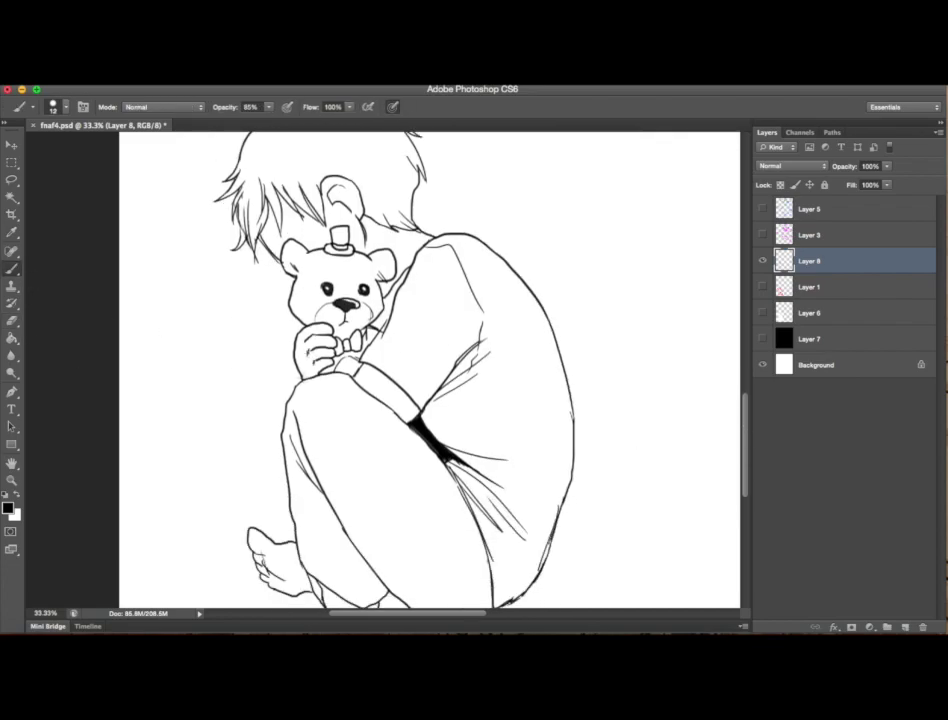
key("e")
key("b")
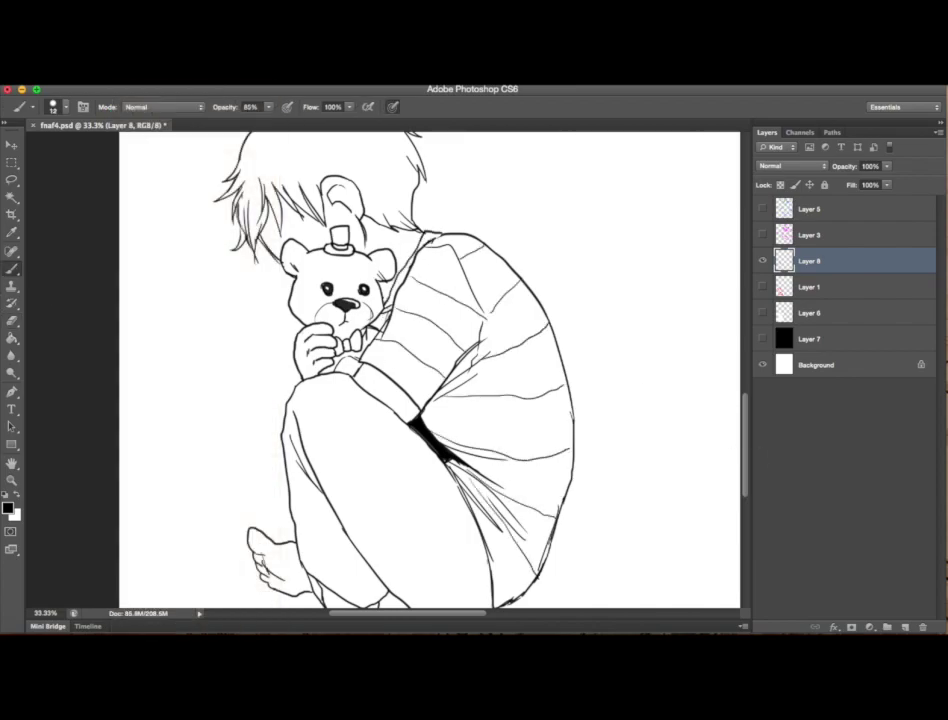
scroll(430, 370, "down", 1)
scroll(430, 370, "up", 2)
Step: Create a new layer with the Layer 5 sketch shown, and ink the tall figure's face profile, open grin and pointed jaw
key("ctrl+shift+alt+n")
left_click_drag(330, 150, 560, 500)
scroll(540, 623, "right", 5)
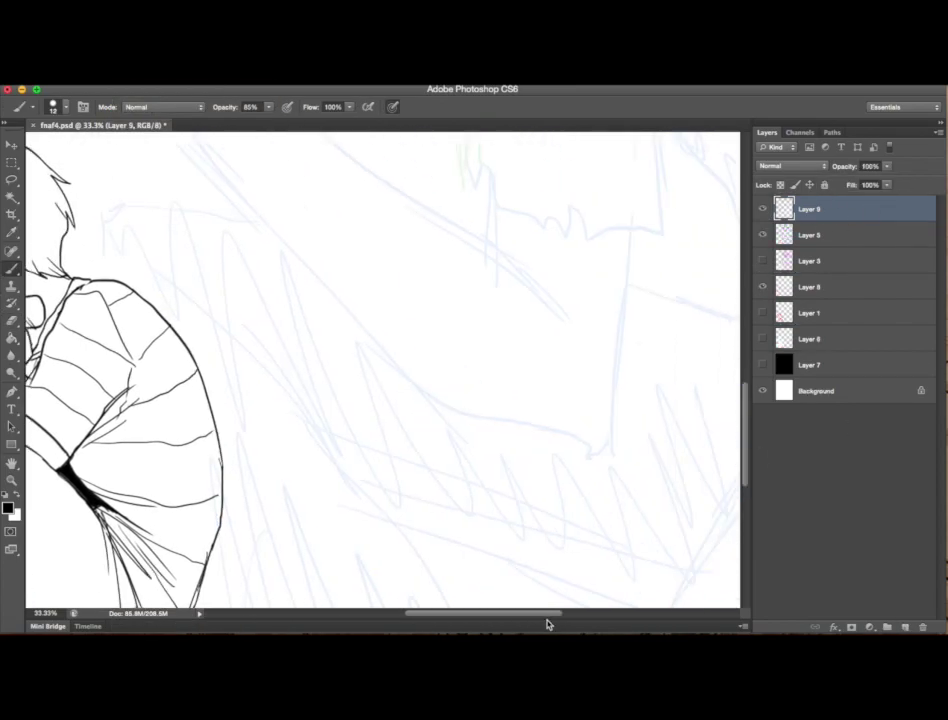
scroll(445, 287, "up", 5)
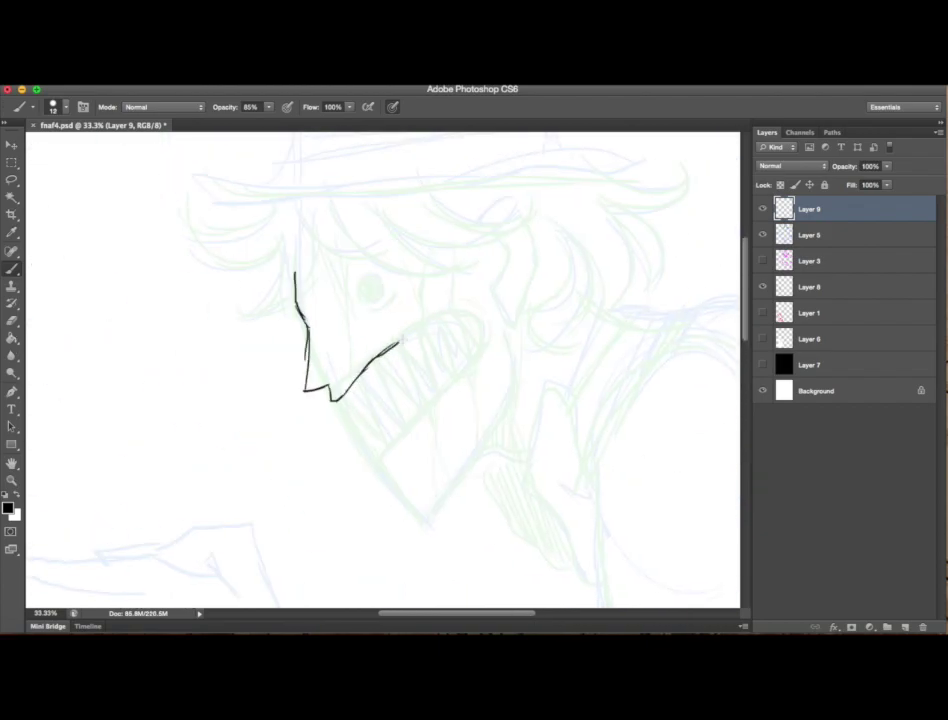
left_click_drag(378, 455, 425, 517)
right_click(508, 402)
left_click_drag(508, 338, 425, 517)
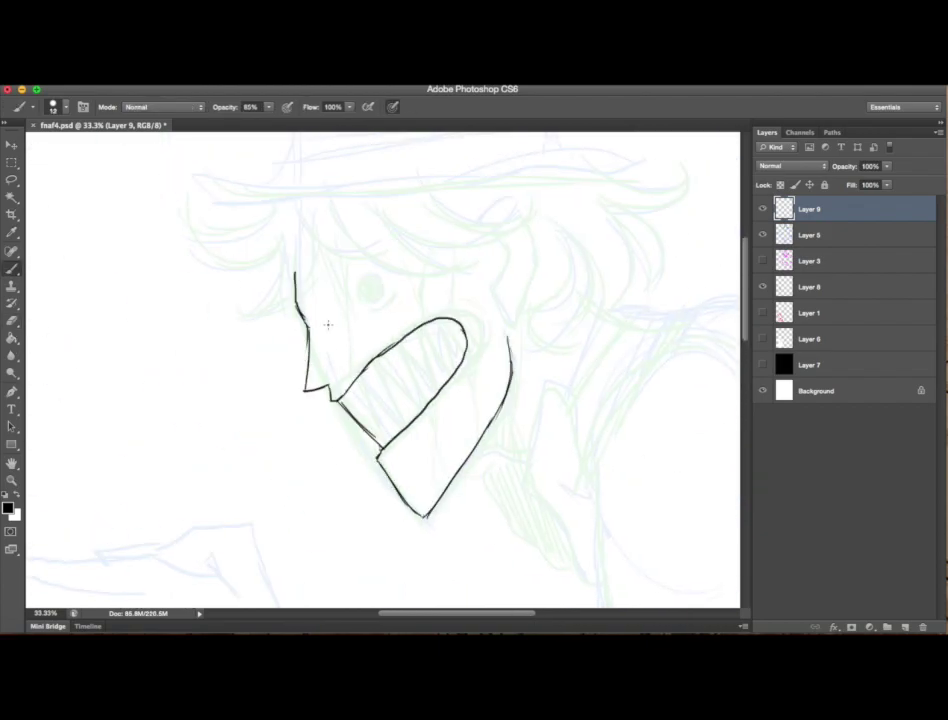
Step: Ink zigzag teeth inside the grin, the eye, and the first curls at the figure's forehead
key("9")
key("ctrl+z")
left_click_drag(287, 235, 247, 290)
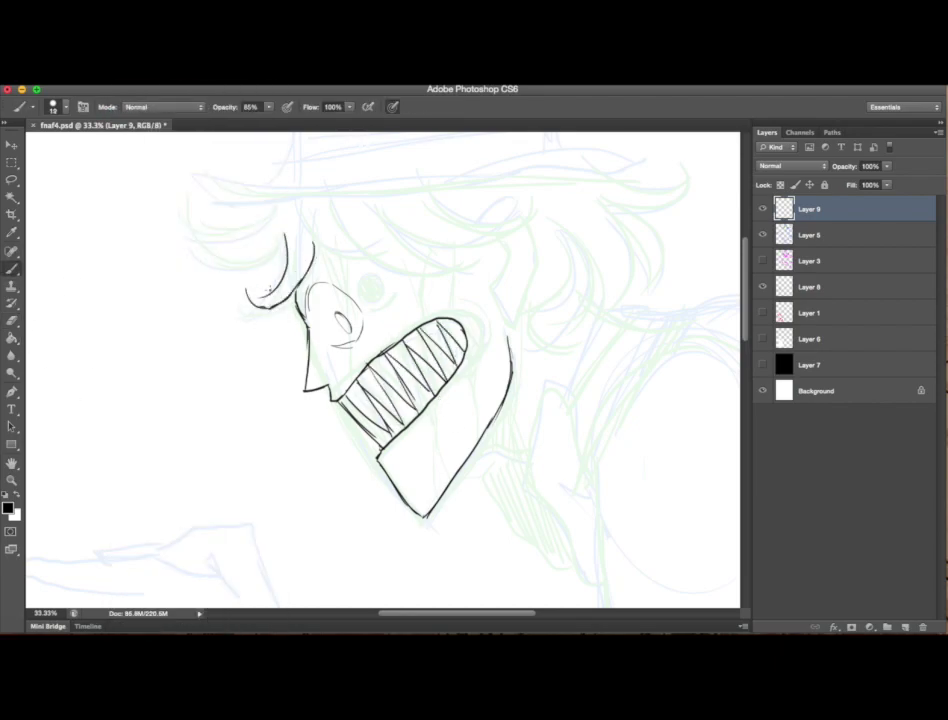
Step: Ink the overlapping fringe curls across the tall figure's forehead up to the ear
key("ctrl+z")
left_click_drag(365, 235, 385, 285)
left_click_drag(405, 228, 440, 300)
left_click(125, 80)
left_click_drag(430, 210, 500, 205)
left_click(160, 78)
left_click(493, 253)
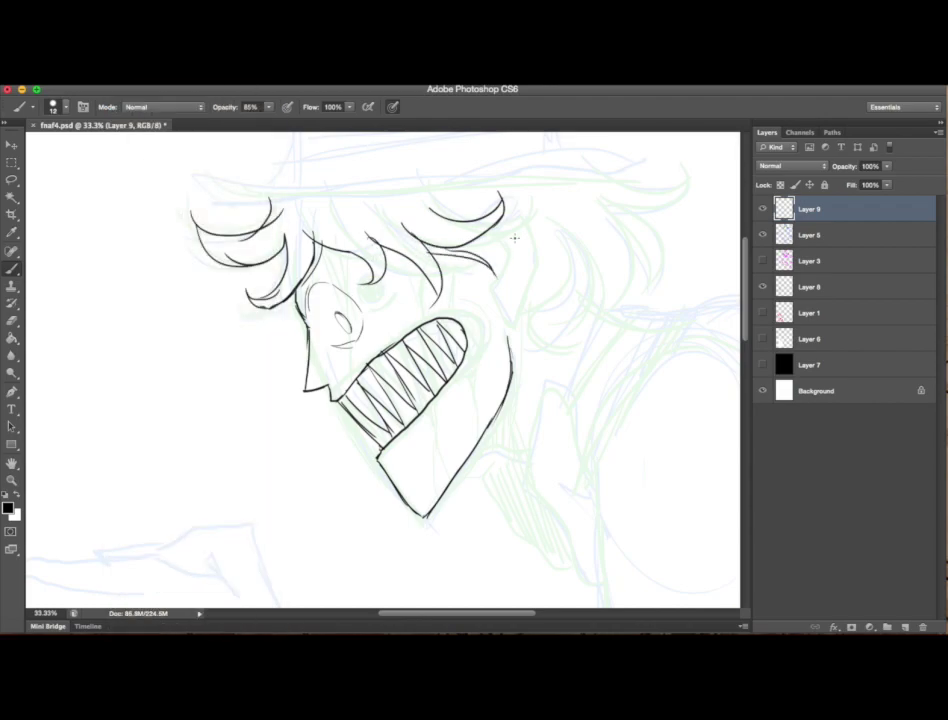
Step: Ink the tall figure's ear, the curls behind it, and the bow tie below the jaw
left_click(763, 236)
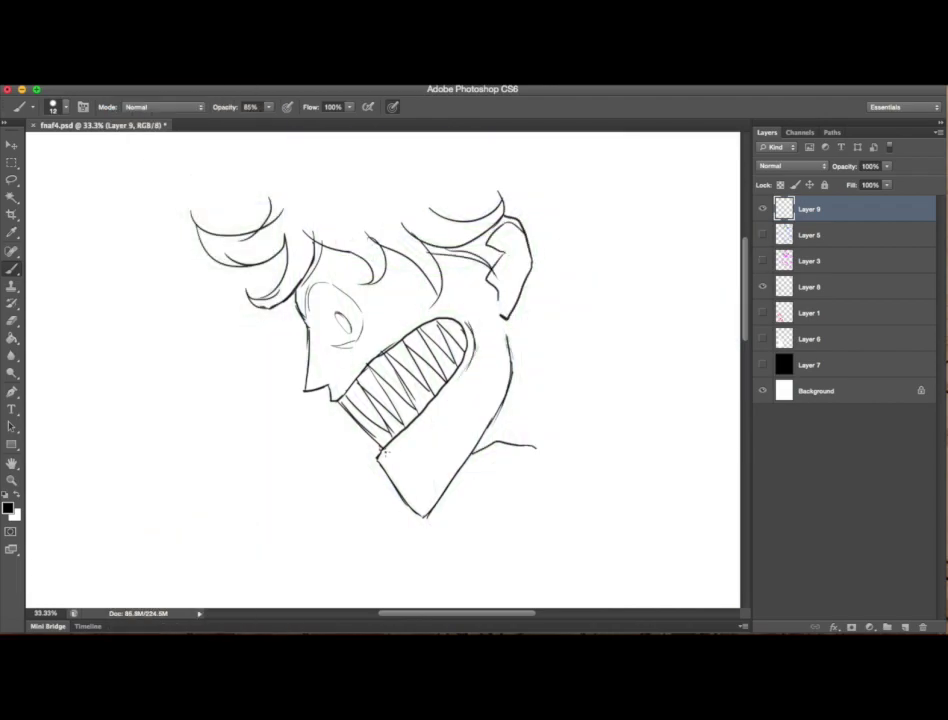
left_click(763, 235)
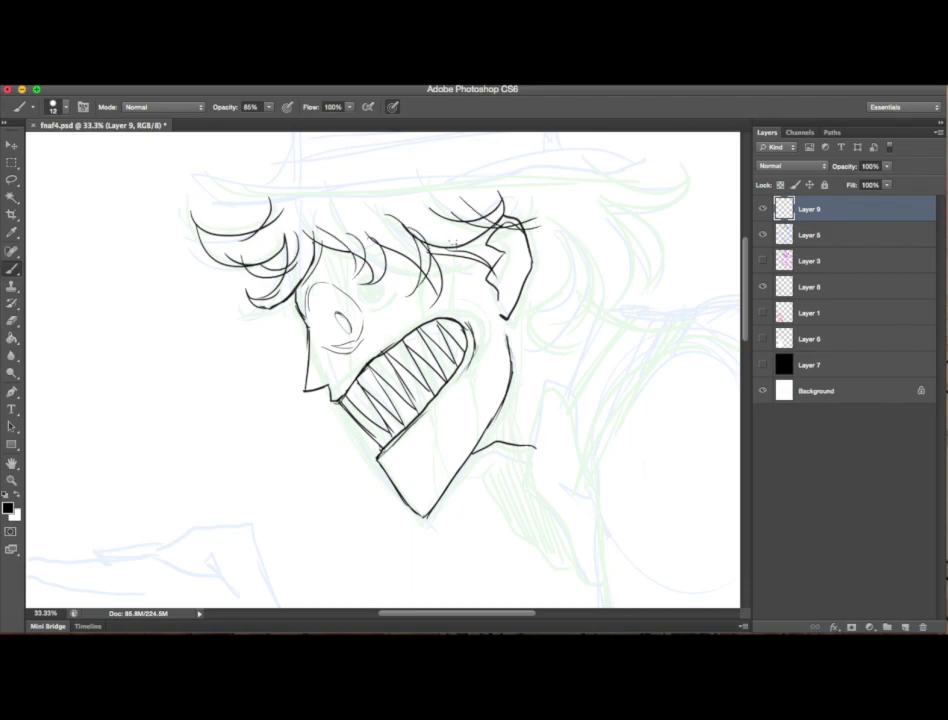
left_click_drag(578, 176, 646, 198)
left_click_drag(600, 208, 655, 276)
left_click_drag(590, 236, 572, 330)
left_click_drag(606, 250, 592, 312)
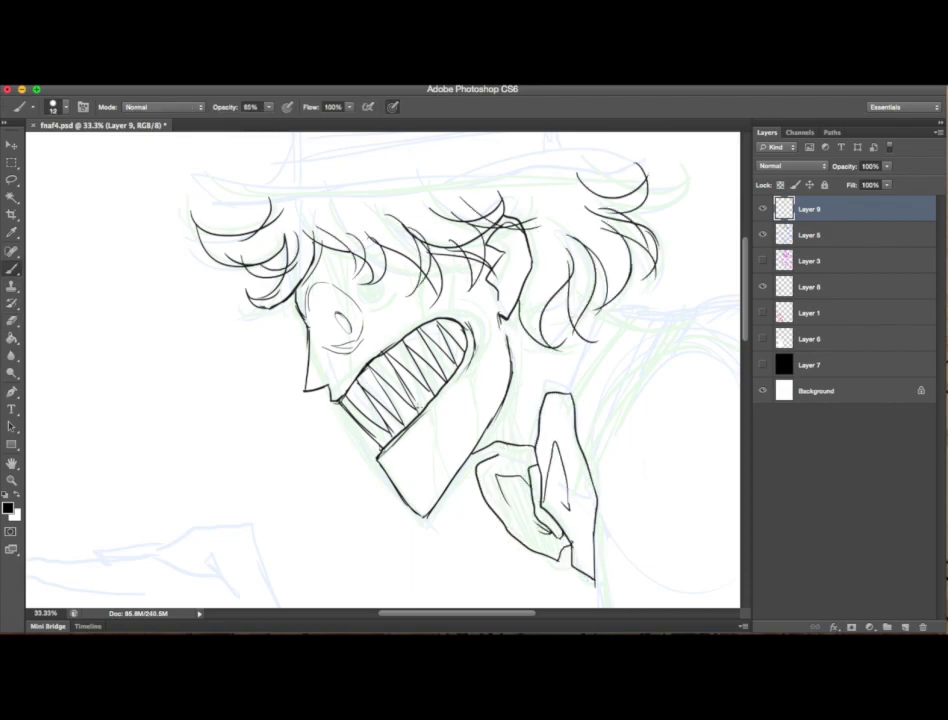
Step: Ink the top hat's crown, band and curved brim and the shirt collar, and hide the Layer 5 sketch
scroll(205, 257, "up", 3)
mouse_move(600, 268)
left_mouse_down()
mouse_move(244, 250)
mouse_move(336, 283)
mouse_move(620, 265)
left_mouse_up()
left_click(118, 78)
left_click(148, 112)
left_click_drag(292, 213, 553, 249)
scroll(570, 315, "down", 2)
left_click(763, 234)
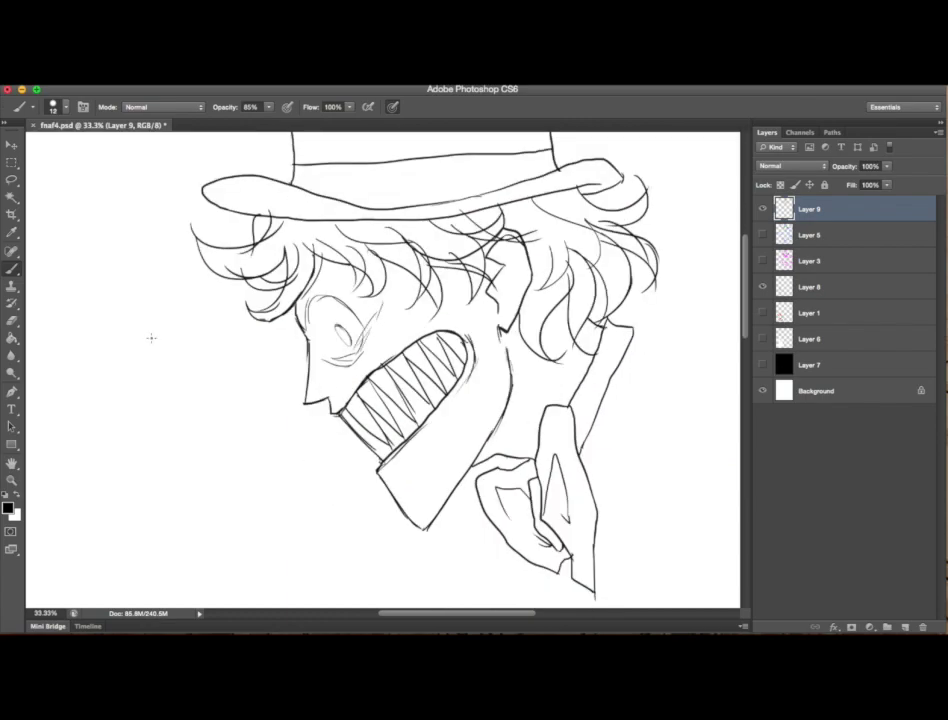
Step: Show the Layer 5 sketch and ink the tall figure's back, shoulder and long sleeve with a ragged cuff
left_click(763, 234)
scroll(447, 399, "right", 5)
left_click_drag(320, 327, 751, 372)
scroll(751, 372, "down", 4)
left_click_drag(505, 205, 487, 532)
scroll(394, 334, "down", 4)
mouse_move(283, 278)
left_mouse_down()
mouse_move(360, 587)
mouse_move(484, 224)
left_mouse_up()
left_click_drag(509, 227, 487, 334)
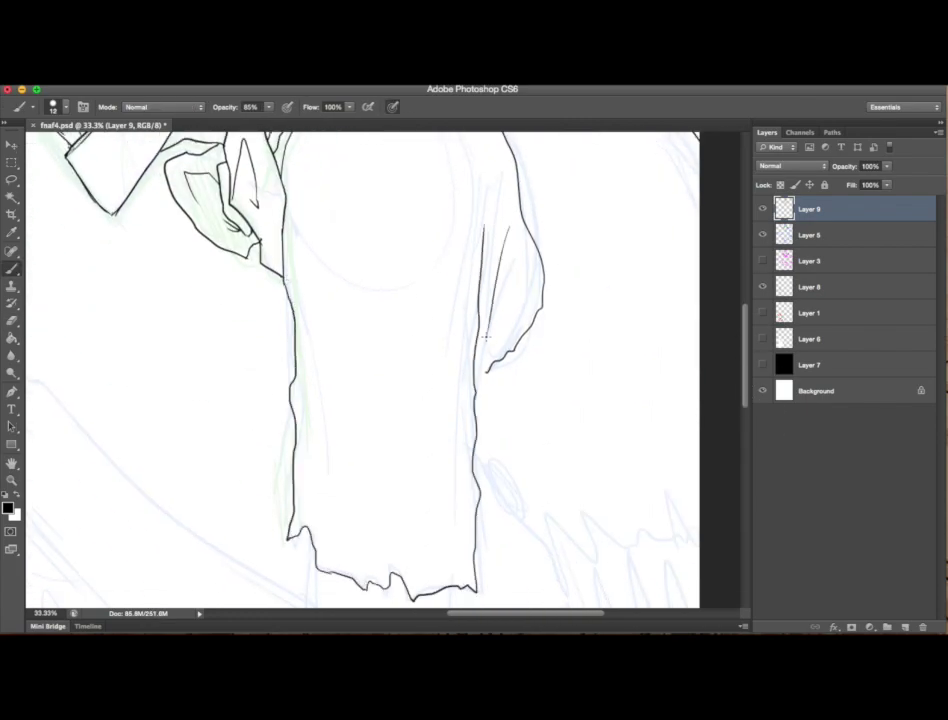
Step: Ink the coat's torn lower edge at the waist and the slanted lines running down beneath it
scroll(360, 370, "up", 5)
scroll(360, 370, "down", 6)
left_click_drag(545, 390, 590, 430)
scroll(360, 370, "down", 2)
mouse_move(590, 350)
left_mouse_down()
mouse_move(700, 270)
mouse_move(605, 478)
left_mouse_up()
scroll(360, 370, "down", 1)
left_click_drag(577, 303, 592, 435)
left_click_drag(590, 300, 632, 445)
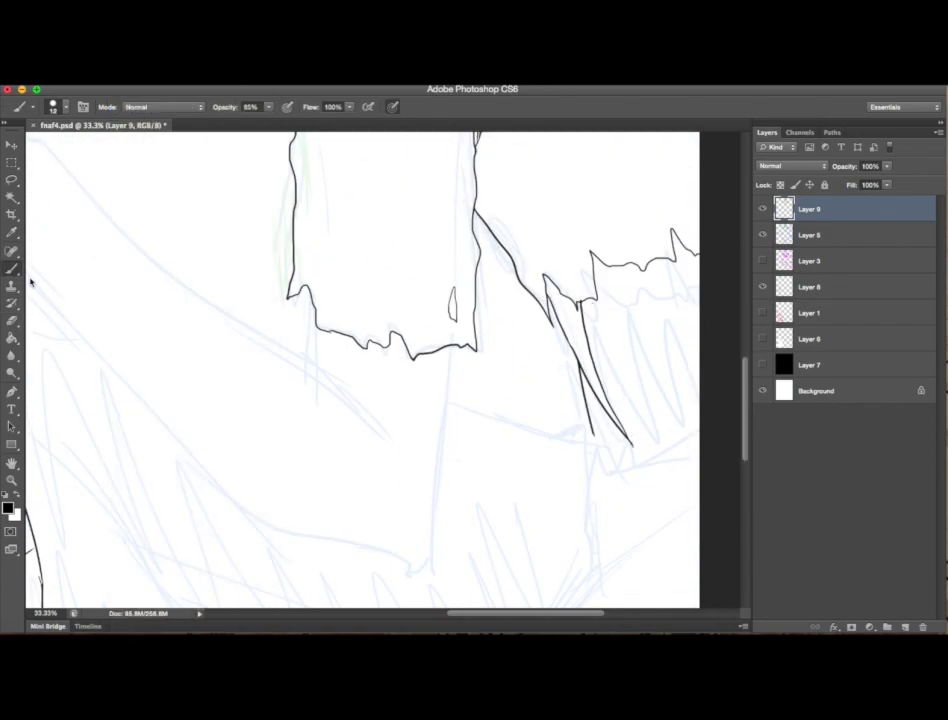
left_click_drag(627, 265, 665, 432)
left_click_drag(657, 258, 690, 420)
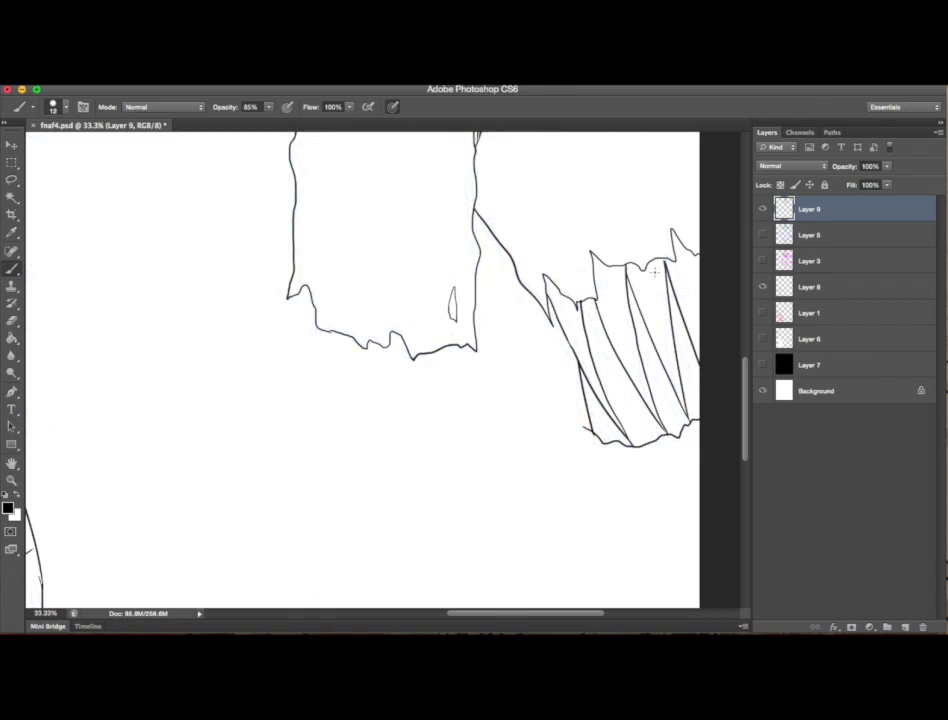
Step: Ink the tall figure's hip edge and the diagonal thigh lines below the slanted waist lines
scroll(597, 321, "up", 1)
key("s")
key("b")
scroll(724, 417, "down", 3)
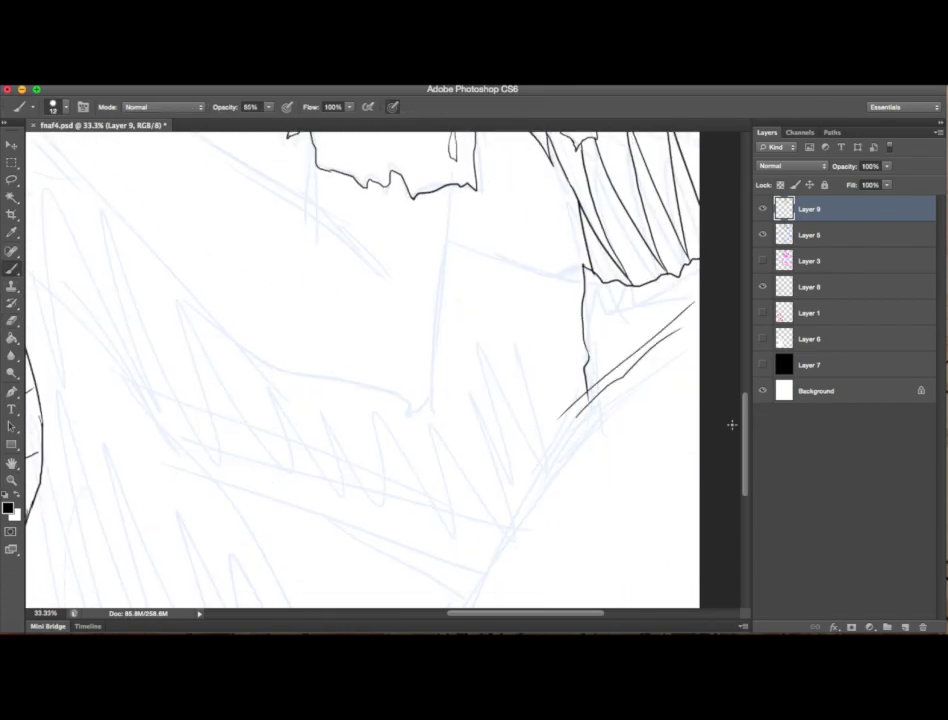
key("e")
key("b")
scroll(506, 328, "up", 2)
Step: Ink the elbow edge below the torn cuff and both long contours of the outstretched forearm
left_click_drag(444, 215, 438, 394)
left_click_drag(596, 613, 528, 613)
left_click_drag(365, 150, 669, 407)
left_click_drag(275, 222, 542, 428)
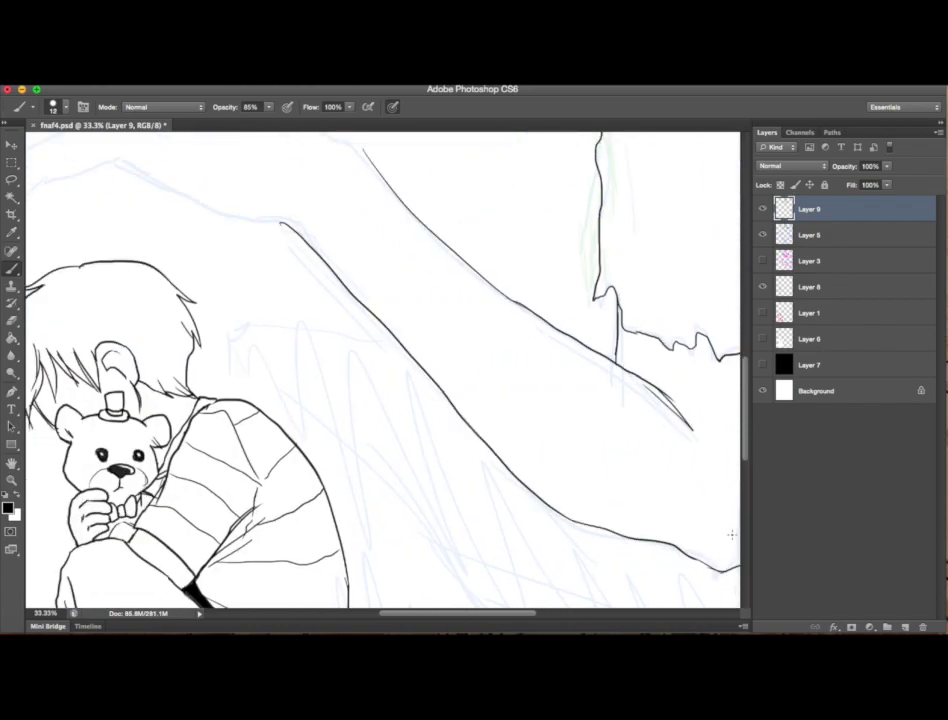
Step: Ink the tall figure's clawed hand above the child, with its bent fingers, wrist and tendon lines
scroll(600, 420, "up", 4)
scroll(600, 420, "left", 2)
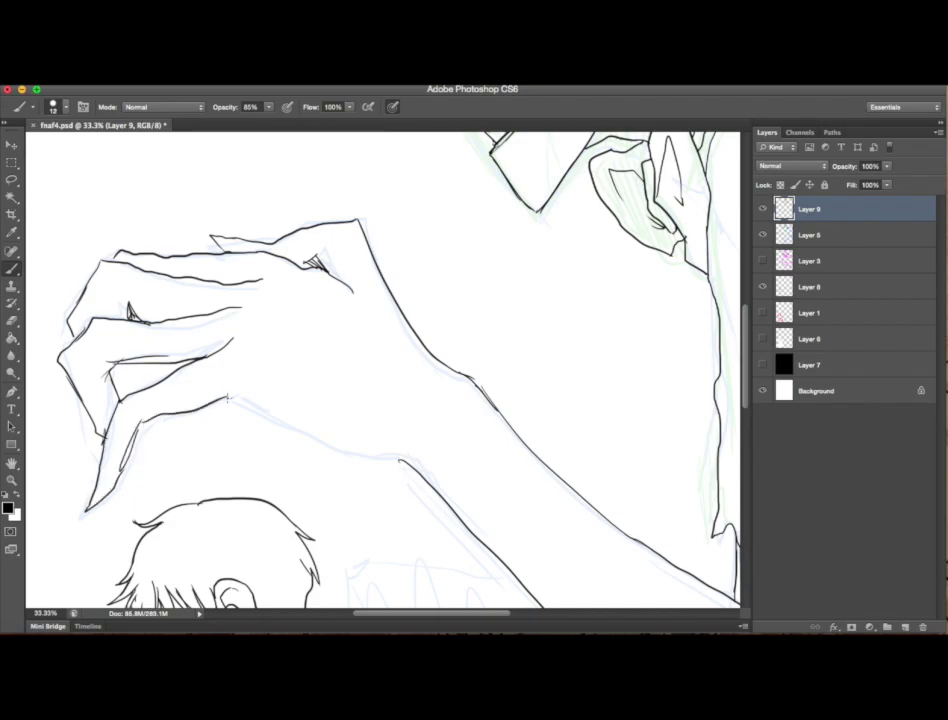
key("ctrl+minus")
scroll(323, 337, "up", 1)
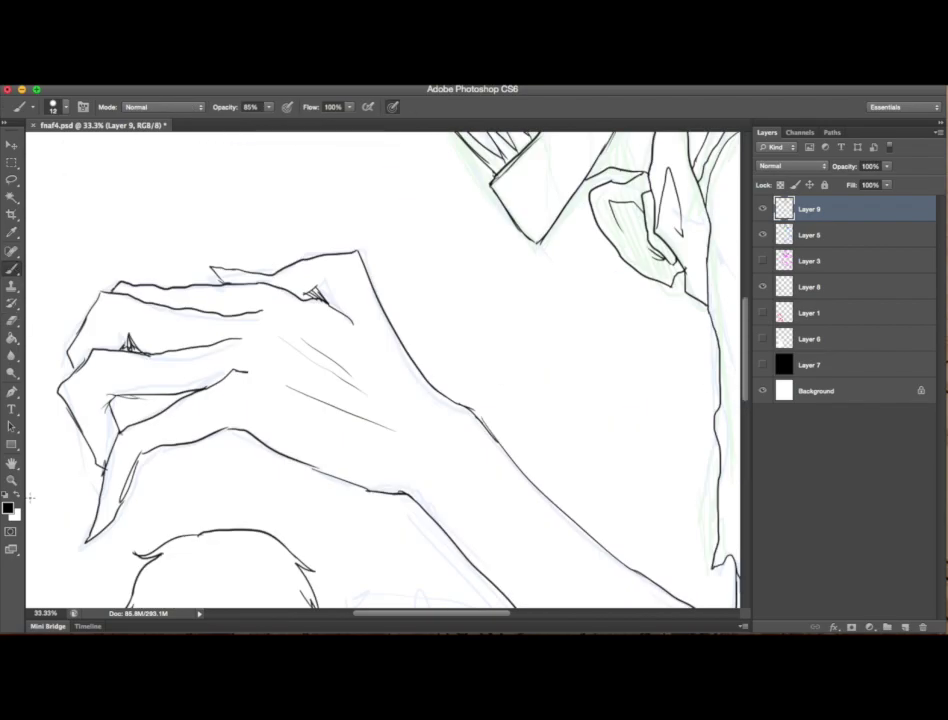
Step: Zoom out to 16.67% and ink the tall figure's bent legs behind the child, down to the canvas edge
key("z")
left_click_drag(480, 460, 430, 460)
left_click(430, 460)
key("b")
scroll(341, 367, "down", 2)
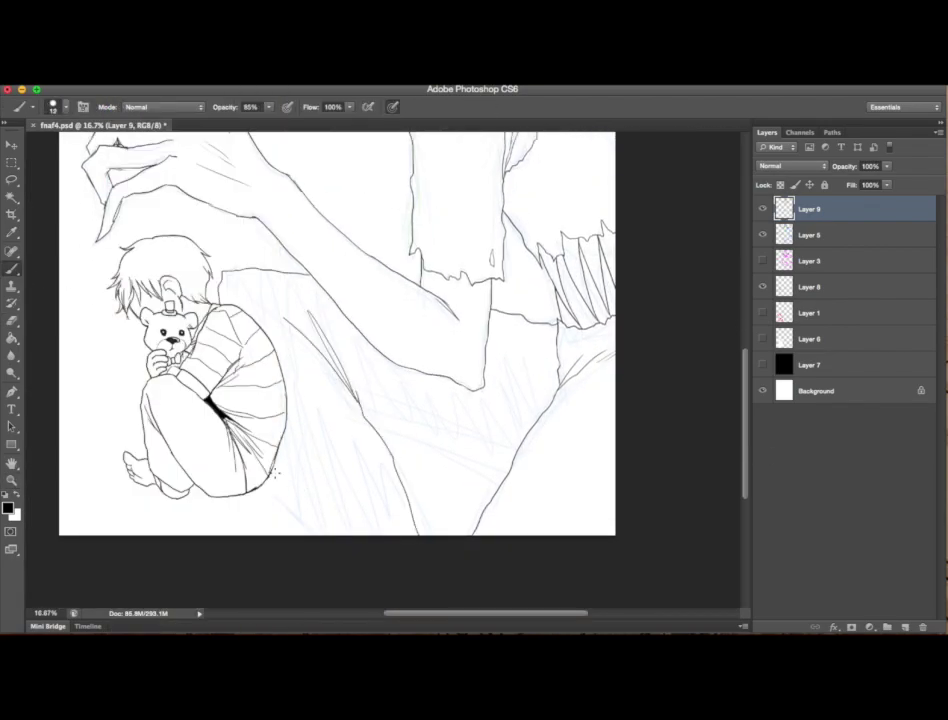
Step: Hide the Layer 5 sketch, darken the back of the grin, and touch up the hat brim with eraser and brush
scroll(540, 397, "up", 5)
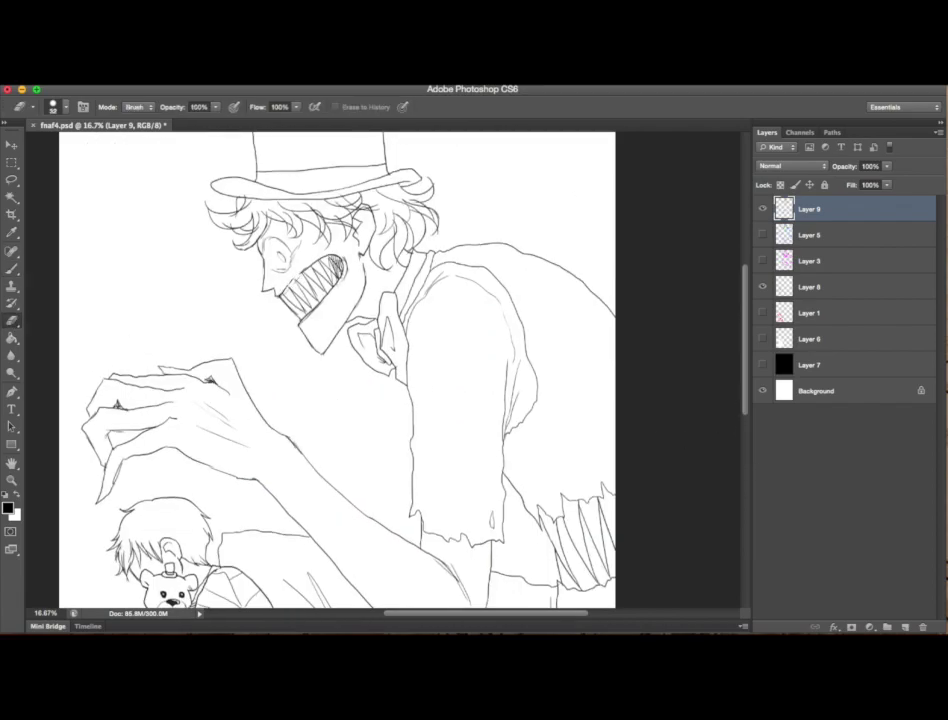
scroll(407, 150, "up", 2)
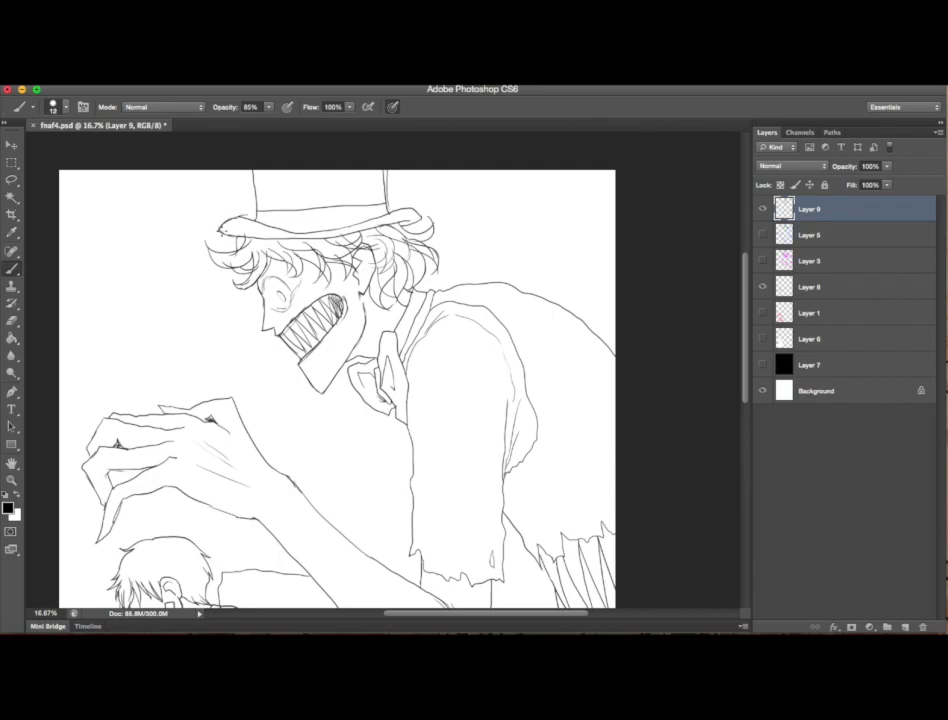
scroll(407, 150, "down", 1)
Step: Create another layer above the line art and add loose sketchy strokes over the hat, hair, collar, back and sleeve
left_click(762, 234)
left_click(903, 626)
left_click(762, 260)
mouse_move(300, 175)
left_mouse_down()
mouse_move(348, 215)
mouse_move(455, 257)
left_mouse_up()
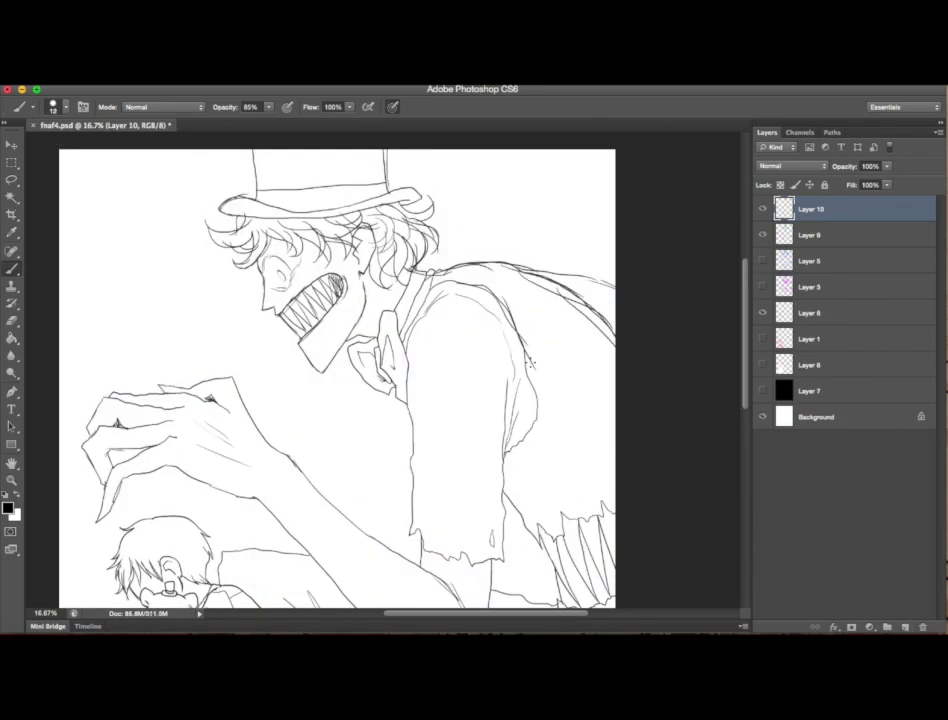
left_click_drag(375, 262, 405, 400)
left_click_drag(283, 195, 305, 308)
scroll(717, 360, "up", 2)
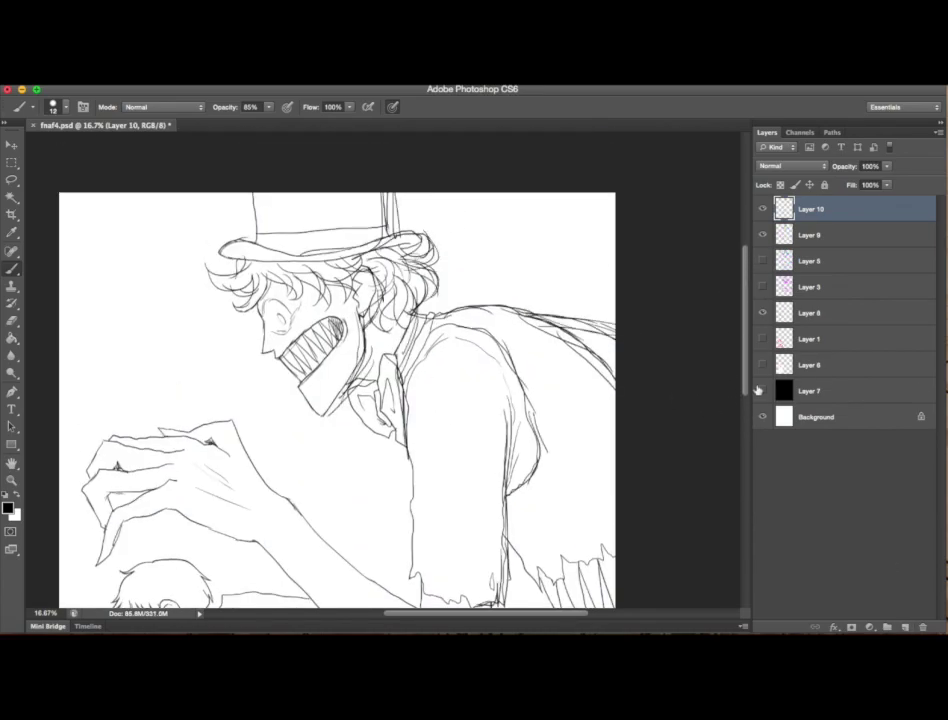
Step: Add loose sketchy strokes along the tall figure's forearm, hand, legs and waist on the new top layer
scroll(337, 400, "down", 10)
left_click_drag(215, 258, 358, 350)
left_click_drag(84, 160, 165, 150)
mouse_move(230, 200)
left_mouse_down()
mouse_move(300, 250)
mouse_move(433, 401)
left_mouse_up()
scroll(696, 239, "down", 4)
left_click_drag(344, 221, 415, 253)
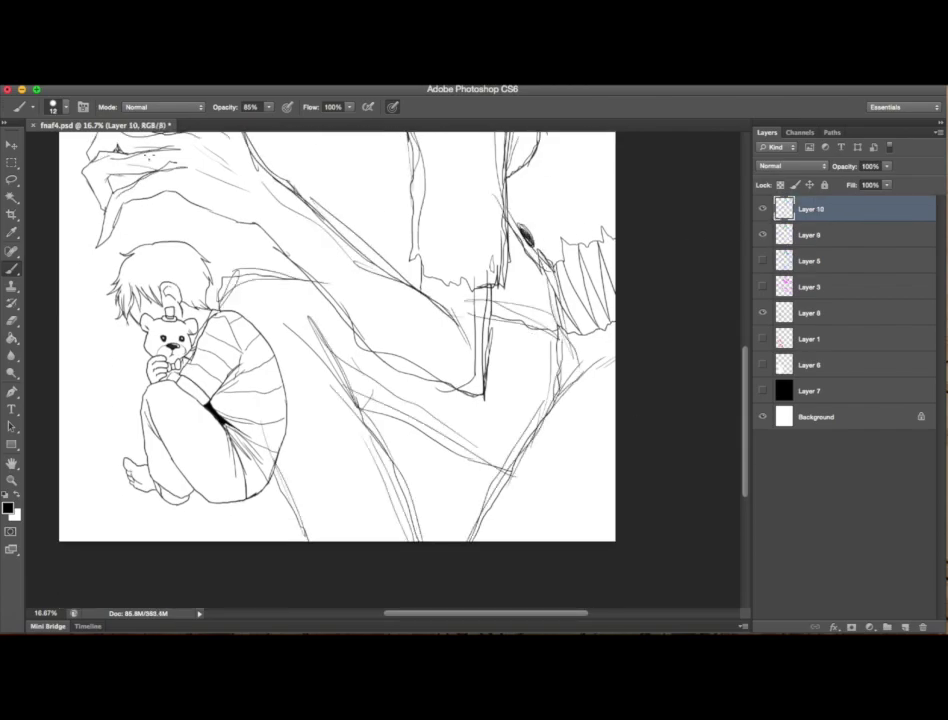
scroll(296, 209, "up", 12)
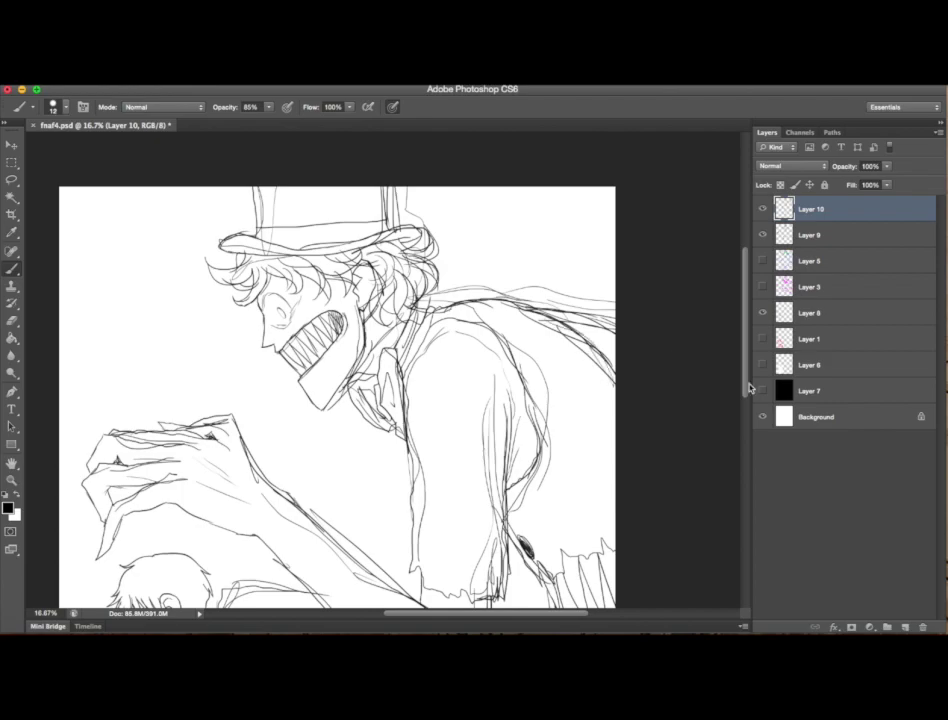
Step: Reduce the opacity of Layer 10 with the loose sketch strokes to 74%
scroll(419, 536, "down", 12)
scroll(241, 408, "up", 10)
scroll(241, 408, "down", 12)
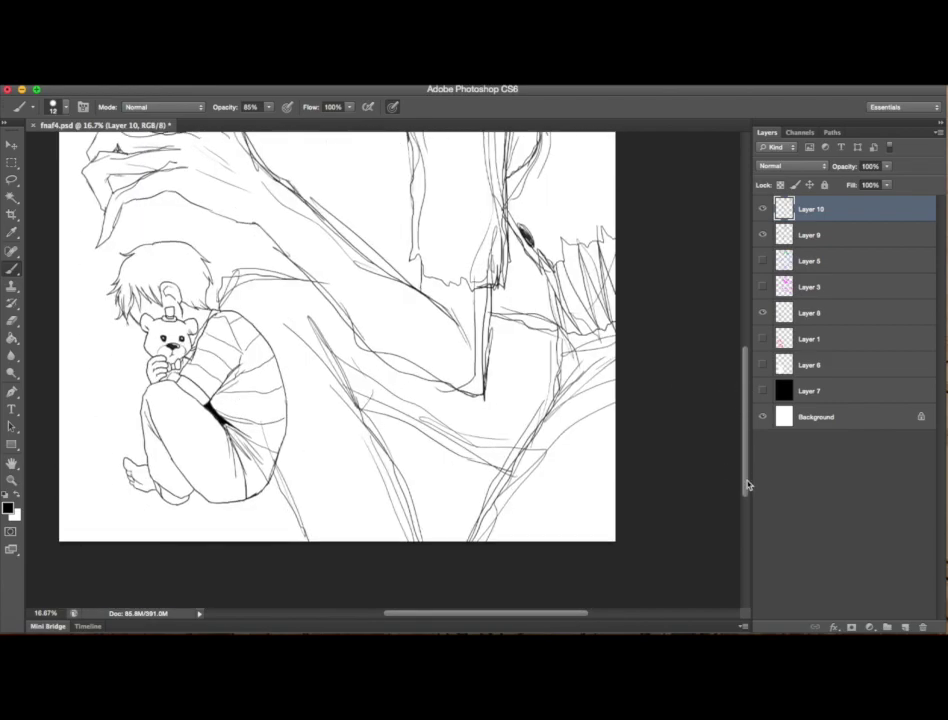
scroll(745, 470, "up", 13)
left_click(763, 235)
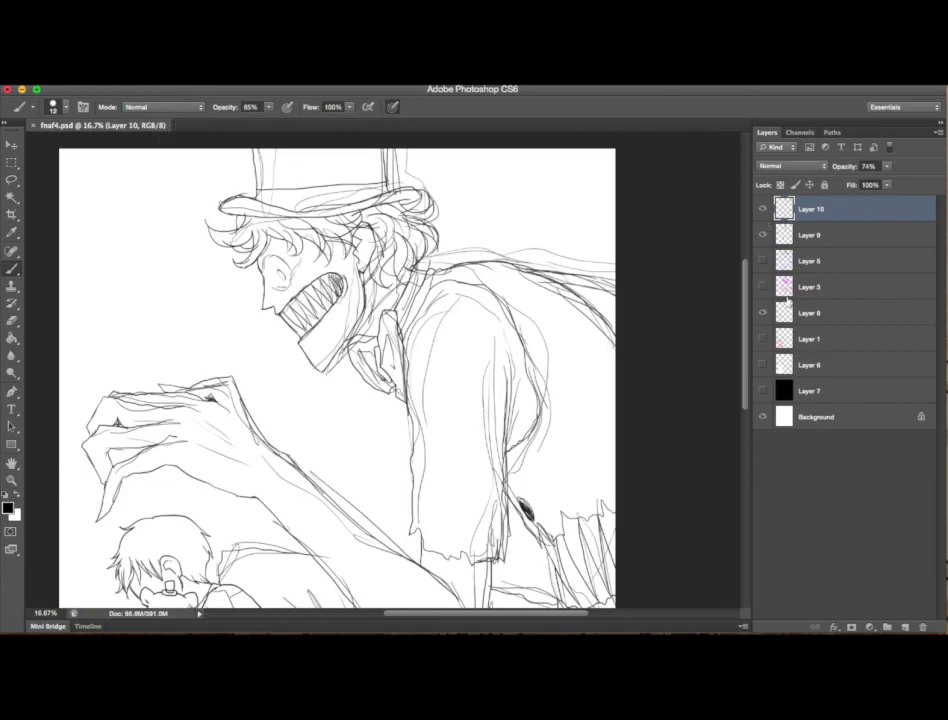
Step: Hide Layers 9 and 10 and create a new layer beneath the child's line art on Layer 8
left_click(810, 313)
left_click(601, 305)
left_click(12, 479)
key("super+plus")
key("b")
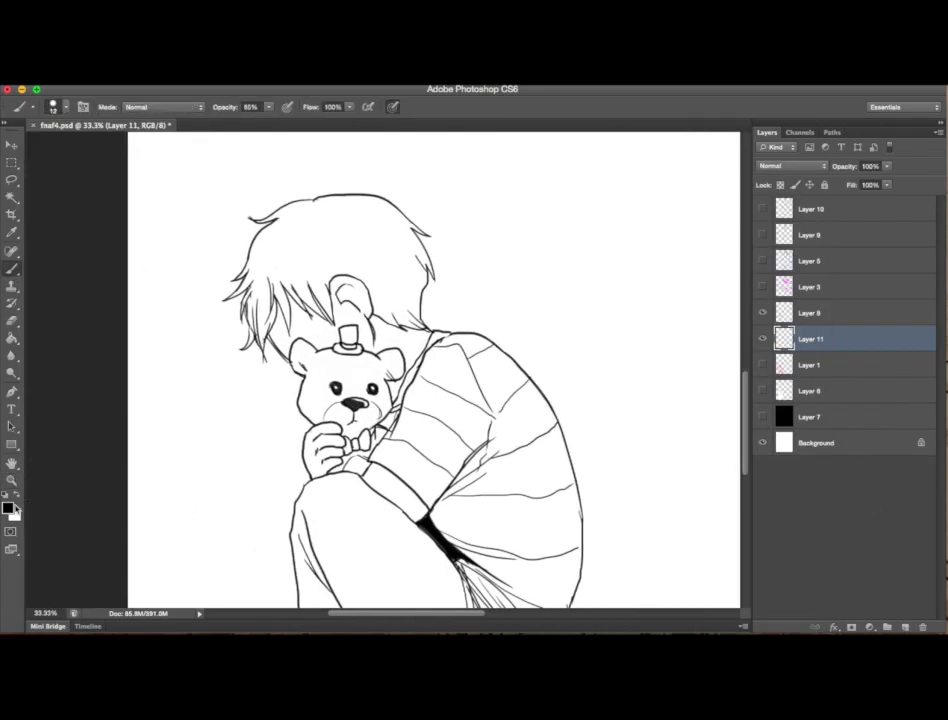
Step: Choose a pale cream, set the brush to size 43 and 100% opacity, and start painting the child's face and ear
left_click(8, 508)
left_click(527, 237)
left_click(779, 220)
left_click(53, 106)
left_click_drag(47, 152, 75, 150)
mouse_move(320, 270)
left_mouse_down()
mouse_move(380, 320)
mouse_move(410, 380)
left_mouse_up()
left_click(810, 391)
left_click(810, 417)
left_click(810, 339)
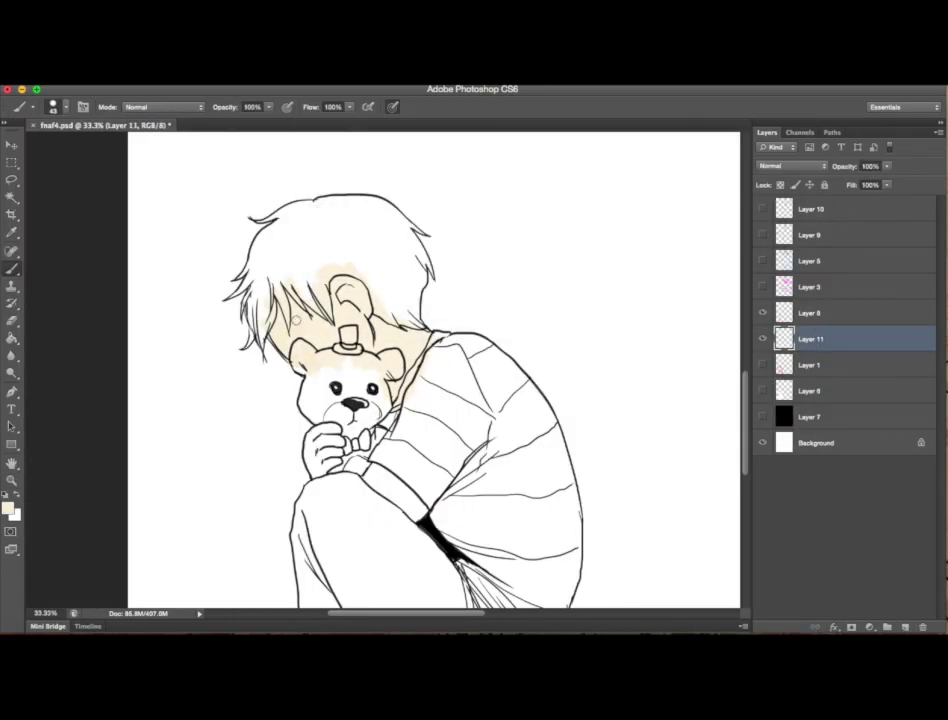
Step: Add a layer above Layer 7 filled with medium grey as a backdrop and return to painting on Layer 11
left_click(810, 417)
left_click(904, 627)
key("g")
left_click(571, 332)
left_click(810, 339)
key("b")
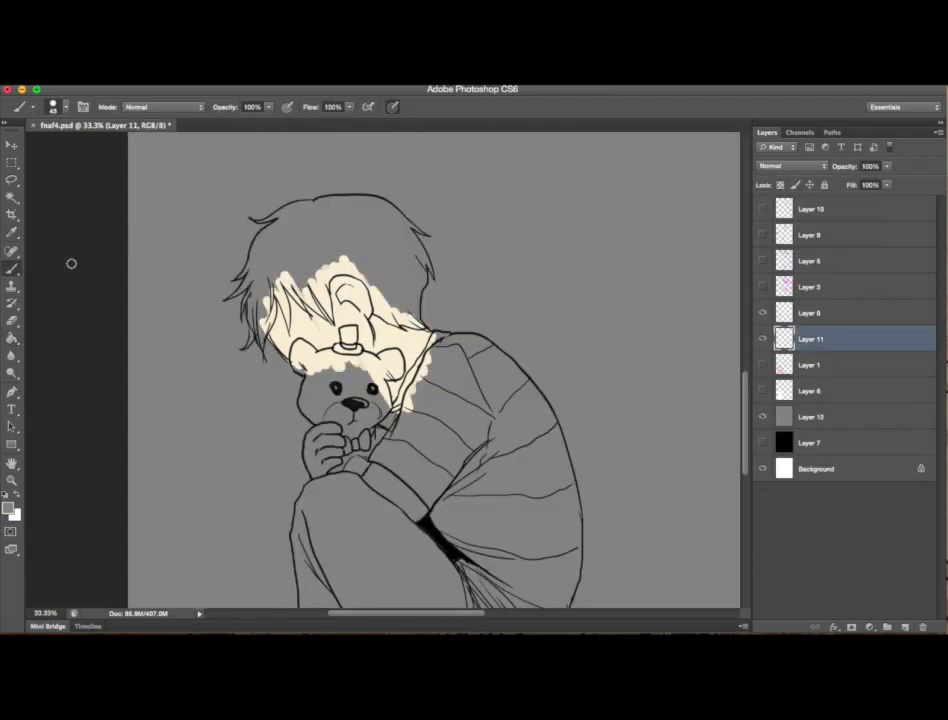
Step: Sample the cream skin colour, paint the child's hand and feet with it, and save the file
left_click(371, 368, "alt")
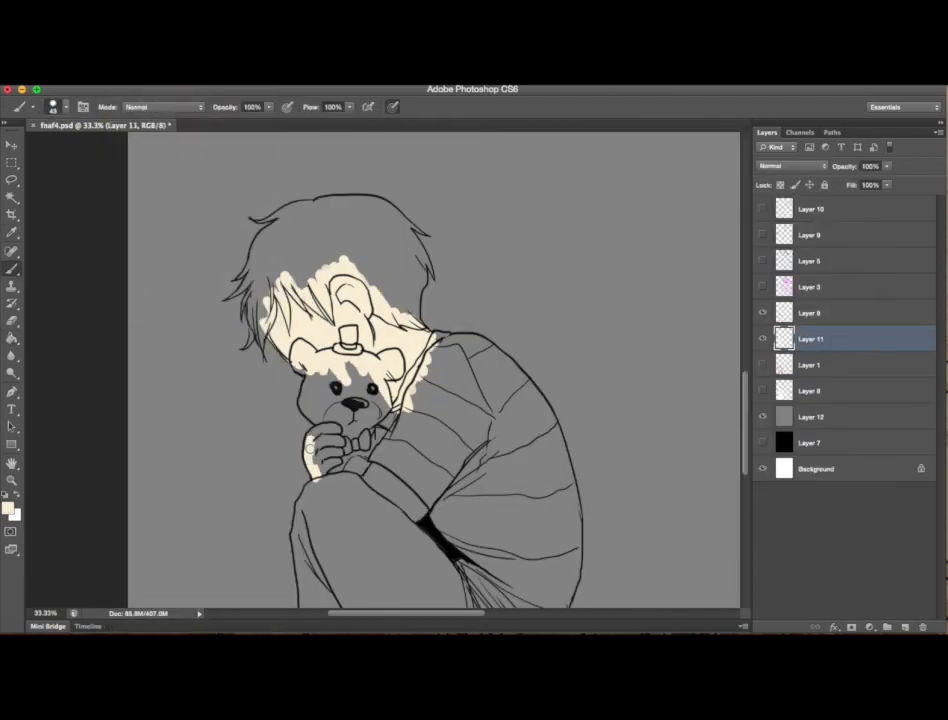
scroll(400, 521, "down", 3)
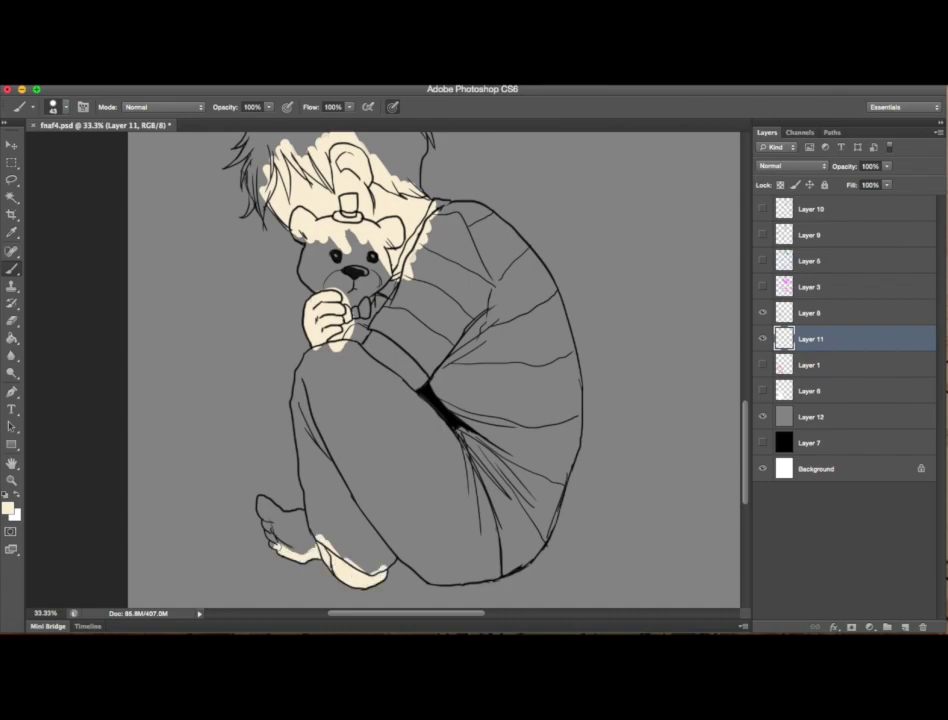
scroll(741, 383, "up", 2)
key("ctrl+s")
Step: Paint the teddy bear's head and body yellow and its muzzle a paler yellow
left_click(8, 508)
left_click(618, 258)
left_click(838, 220)
mouse_move(330, 310)
left_mouse_down()
mouse_move(385, 335)
mouse_move(336, 350)
left_mouse_up()
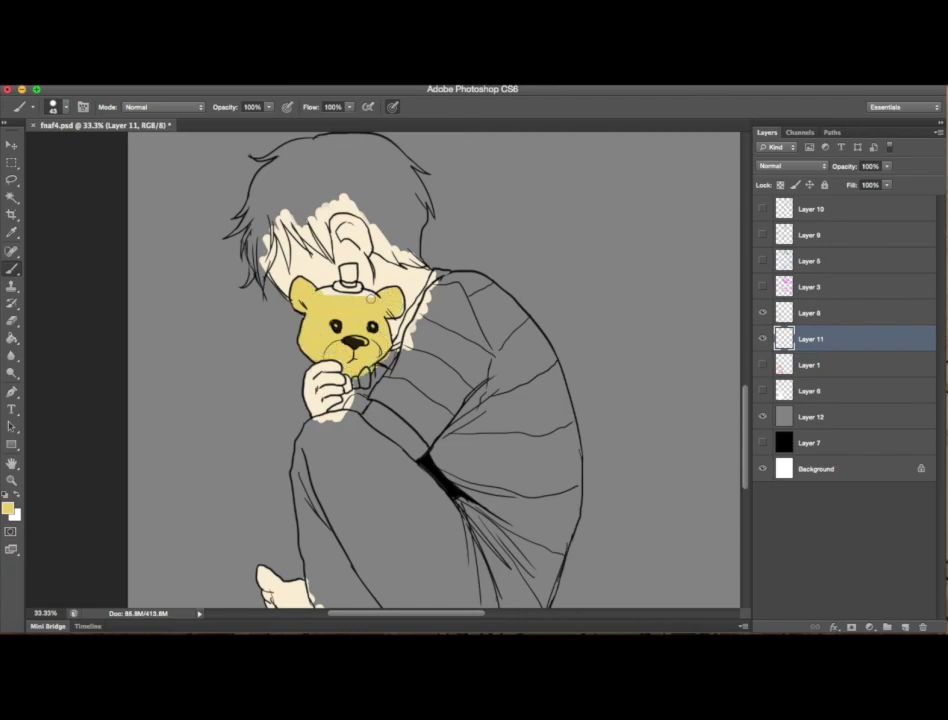
left_click(8, 508)
left_click(546, 235)
left_click(823, 221)
left_click(8, 508)
left_click(793, 220)
Step: Paint the teddy bear's bow tie and small top hat purple, and fill the child's forearm with the cream skin colour
left_click(8, 508)
left_click(640, 250)
left_click(793, 220)
left_click(347, 387)
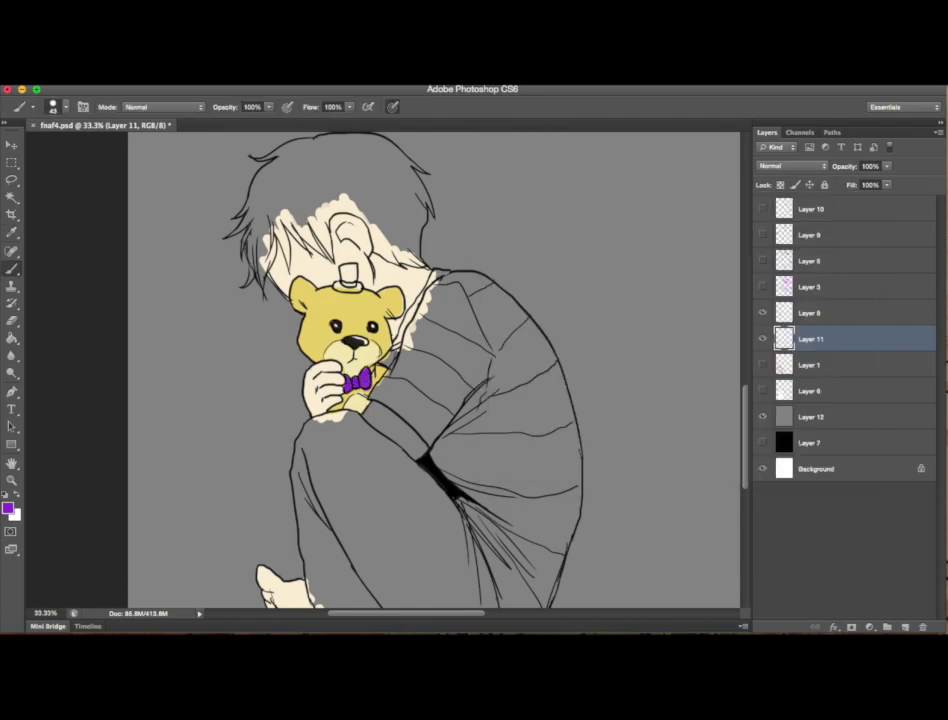
left_click(8, 508)
left_click(810, 220)
left_click_drag(360, 410, 420, 440)
Step: Choose a dark brown and paint the child's hair from the crown out to the fringe and spiky ends
left_click(8, 508)
left_click(645, 330)
left_click(810, 220)
scroll(400, 400, "up", 3)
left_click_drag(303, 272, 314, 323)
left_click(8, 508)
left_click(810, 220)
left_click(143, 90)
left_click(143, 92)
left_click_drag(300, 250, 325, 305)
mouse_move(385, 255)
left_mouse_down()
mouse_move(420, 320)
mouse_move(401, 268)
mouse_move(340, 240)
mouse_move(408, 285)
left_mouse_up()
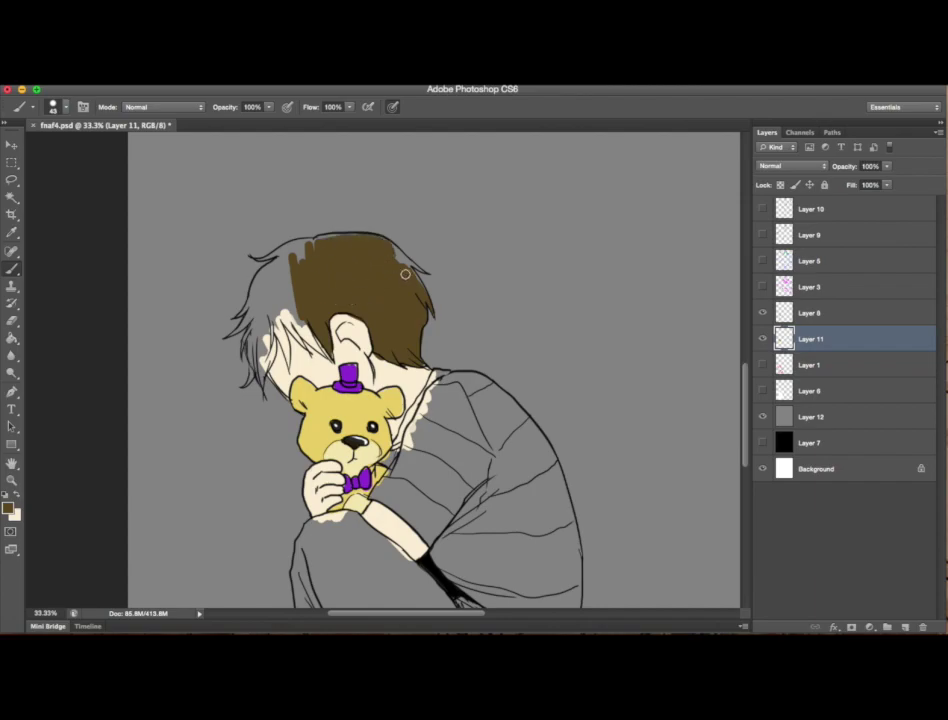
left_click_drag(262, 382, 284, 326)
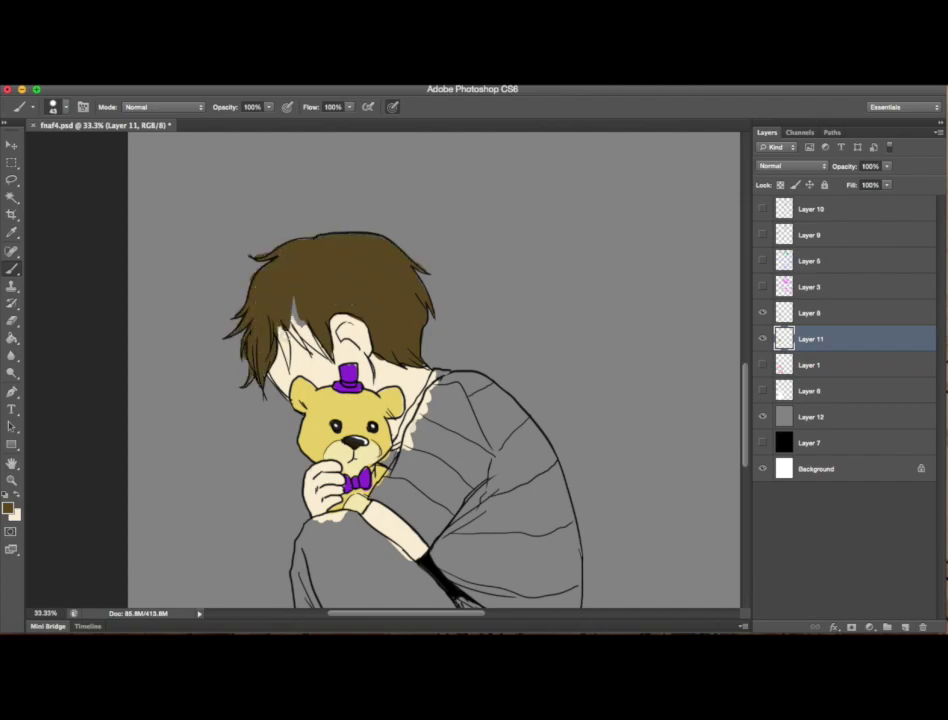
Step: Paint alternating stripes of the child's shirt light grey, from the shoulder down to the hem
left_click(8, 507)
left_click(810, 220)
scroll(435, 370, "down", 2)
left_click_drag(440, 430, 565, 410)
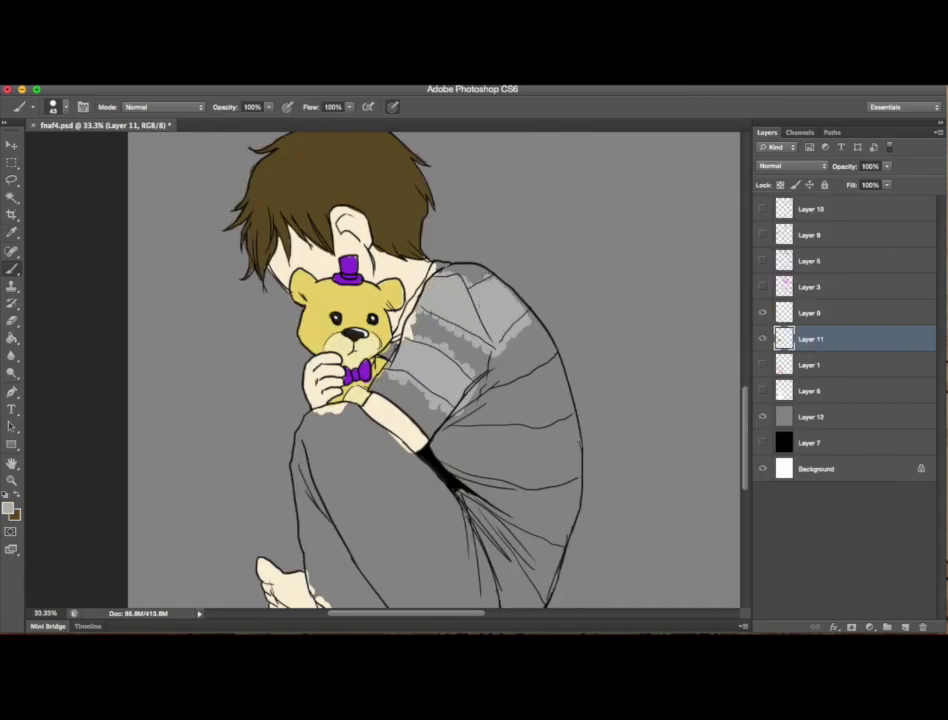
scroll(435, 370, "down", 3)
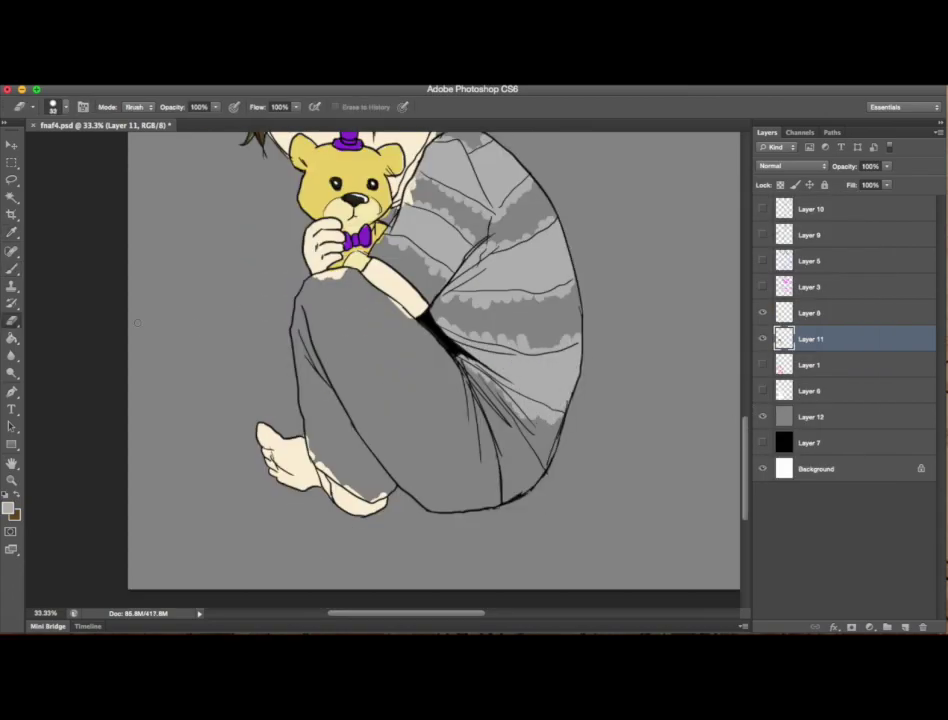
Step: Choose a charcoal grey and fill the stripe at the end of the child's sleeve
scroll(435, 370, "up", 4)
left_click_drag(440, 462, 391, 429)
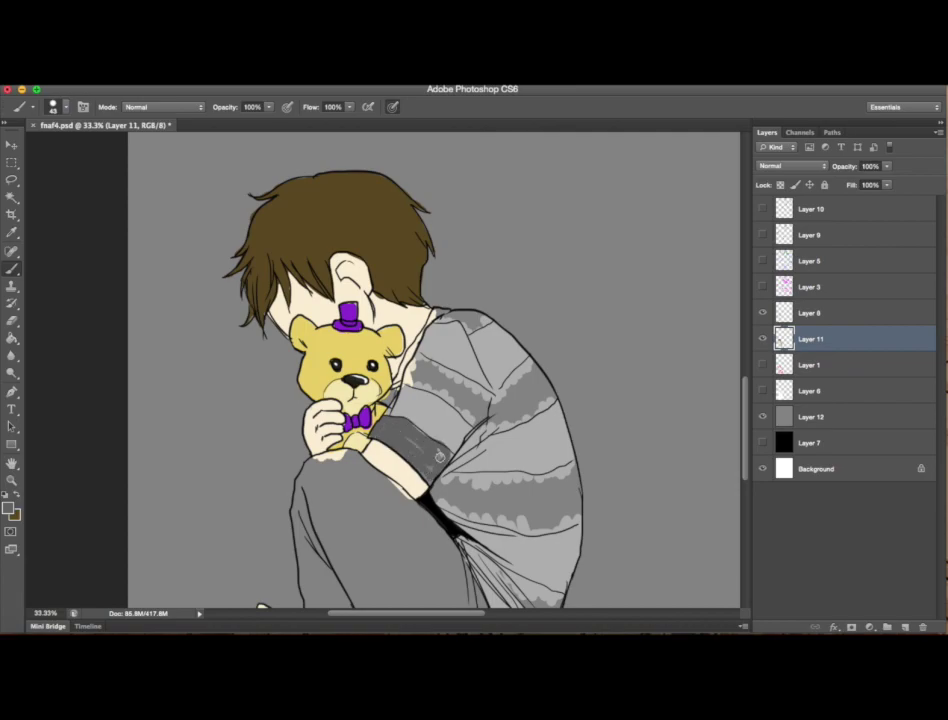
left_click(9, 508)
left_click(810, 217)
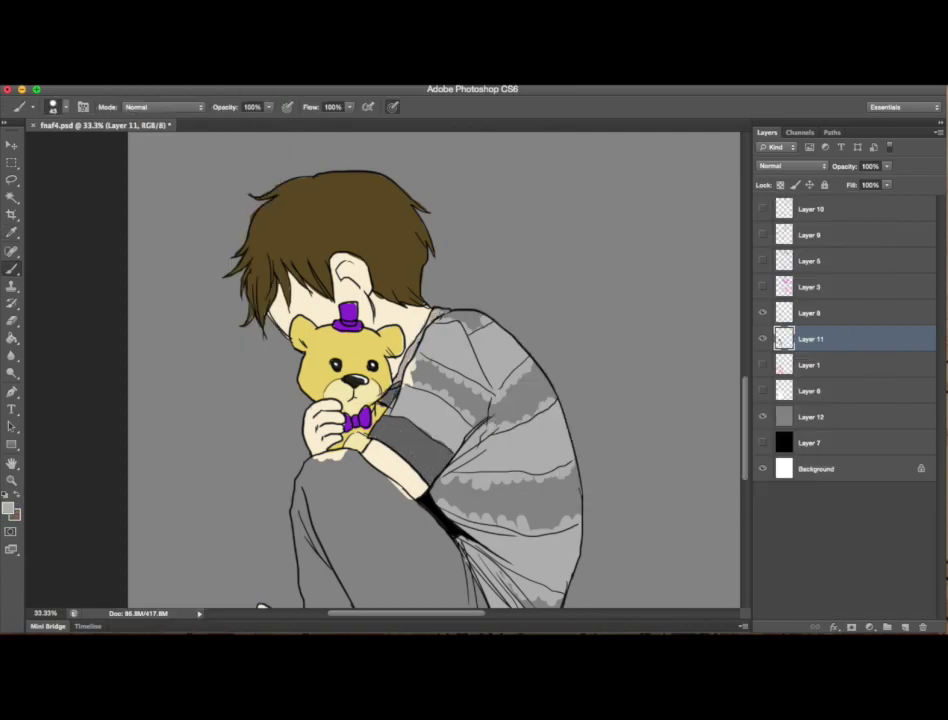
left_click_drag(380, 430, 445, 475)
Step: Paint the remaining shoulder, upper-arm and torso stripes of the shirt charcoal grey
left_click_drag(445, 316, 482, 320)
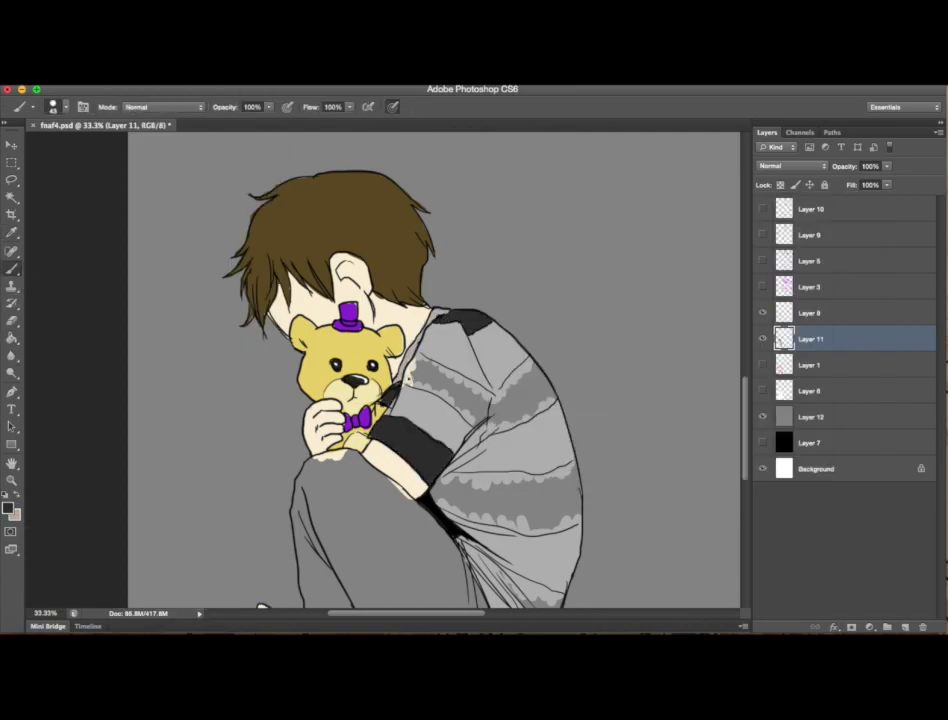
left_click_drag(420, 330, 495, 325)
left_click_drag(410, 370, 541, 392)
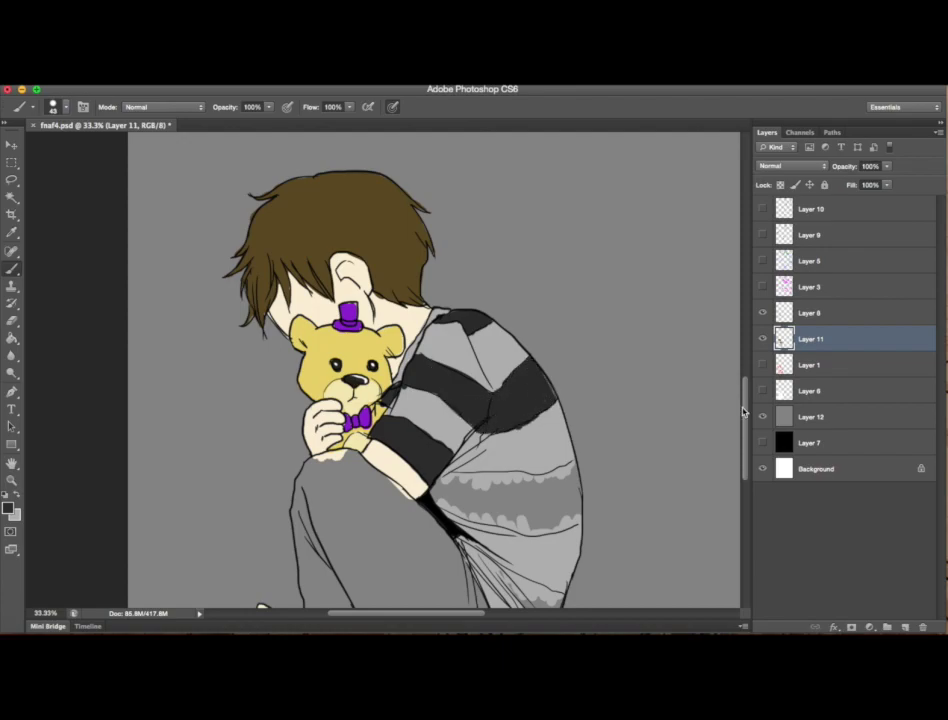
left_click_drag(747, 407, 747, 419)
left_click_drag(447, 420, 565, 401)
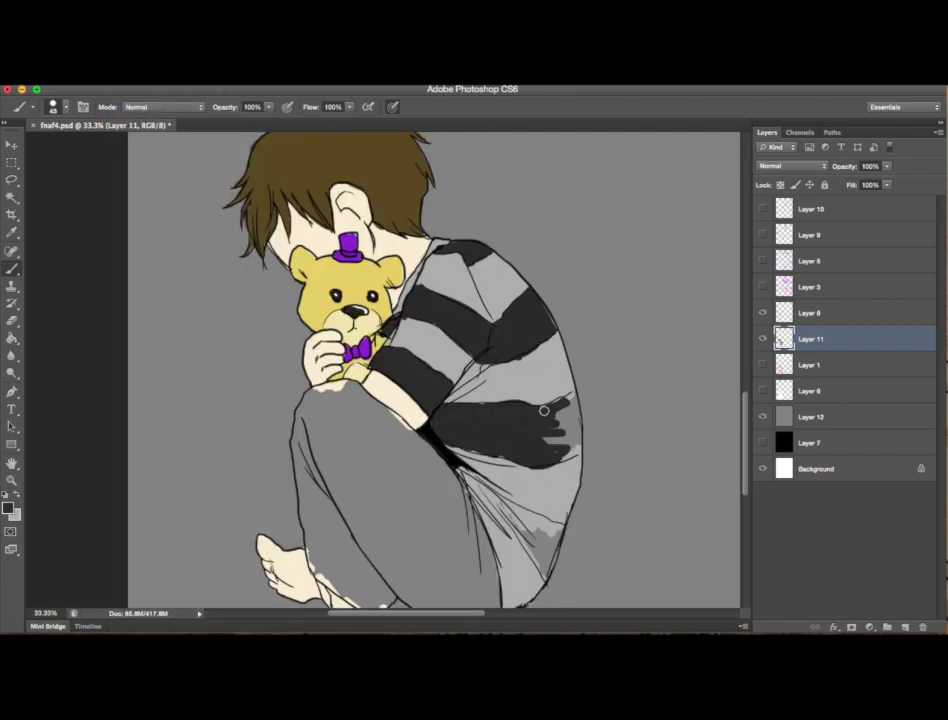
left_click_drag(552, 518, 544, 558)
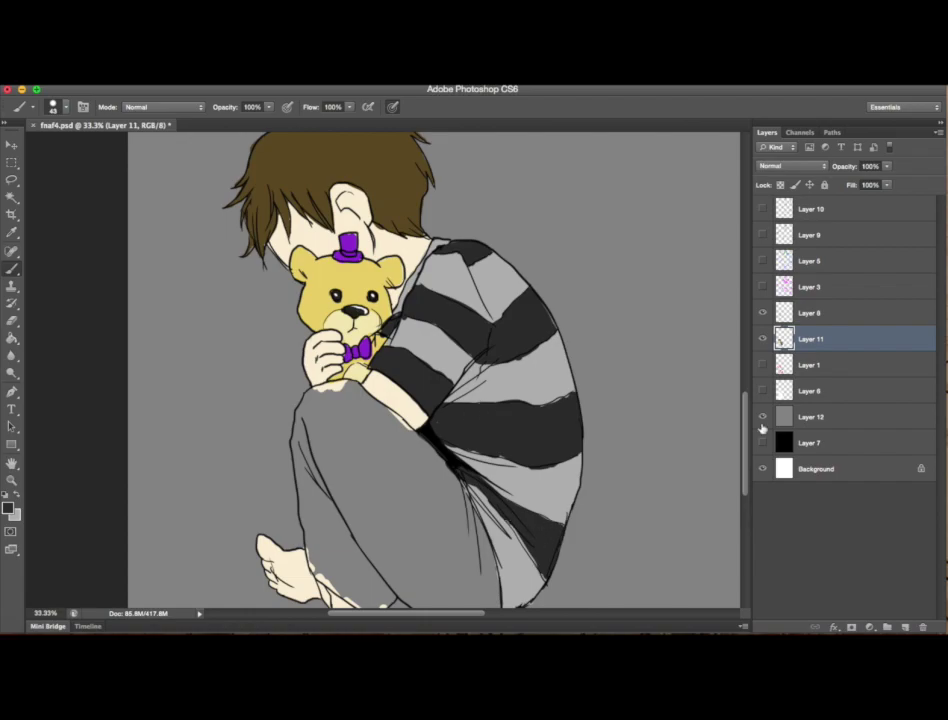
Step: Hide the grey backdrop on Layer 12 and recolour the shirt's light stripes a darker grey
left_click(762, 416)
left_click(8, 508)
left_click(808, 221)
Step: Choose a slate blue and paint the child's trousers with a size 70 brush, from the knees to the hems
left_click(8, 508)
left_click(808, 221)
left_click_drag(372, 320, 386, 432)
left_click_drag(330, 310, 395, 435)
left_click(190, 112)
mouse_move(350, 330)
left_mouse_down()
mouse_move(440, 460)
mouse_move(402, 324)
mouse_move(340, 290)
mouse_move(354, 264)
mouse_move(305, 340)
mouse_move(330, 470)
left_mouse_up()
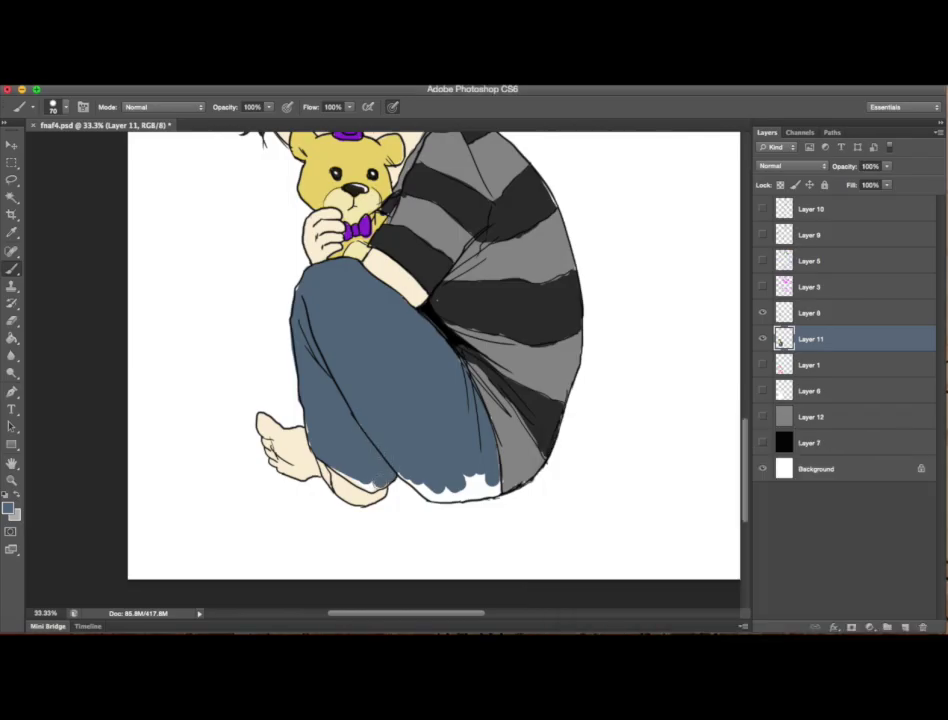
left_click_drag(400, 485, 487, 489)
Step: Show Layer 9, add a layer beneath it, and paint the tall figure's face, neck and hair pale yellow
scroll(715, 396, "up", 3)
scroll(715, 396, "right", 5)
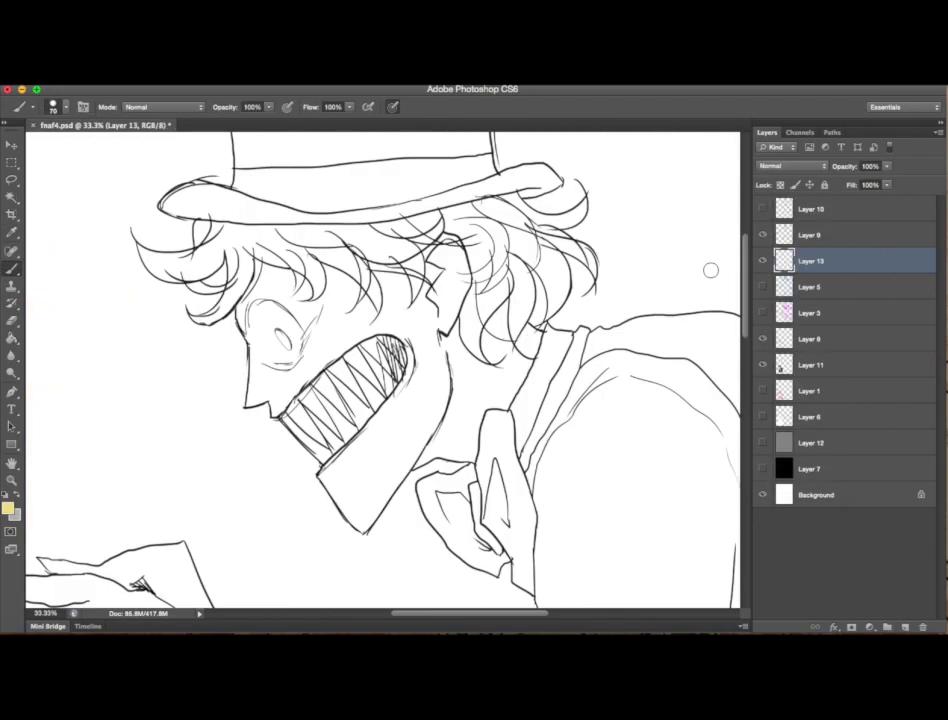
mouse_move(290, 230)
left_mouse_down()
mouse_move(456, 370)
mouse_move(290, 360)
mouse_move(240, 340)
mouse_move(200, 250)
mouse_move(150, 245)
mouse_move(200, 290)
mouse_move(260, 215)
mouse_move(300, 220)
mouse_move(520, 380)
left_mouse_up()
key("e")
key("b")
key("e")
key("b")
key("s")
key("b")
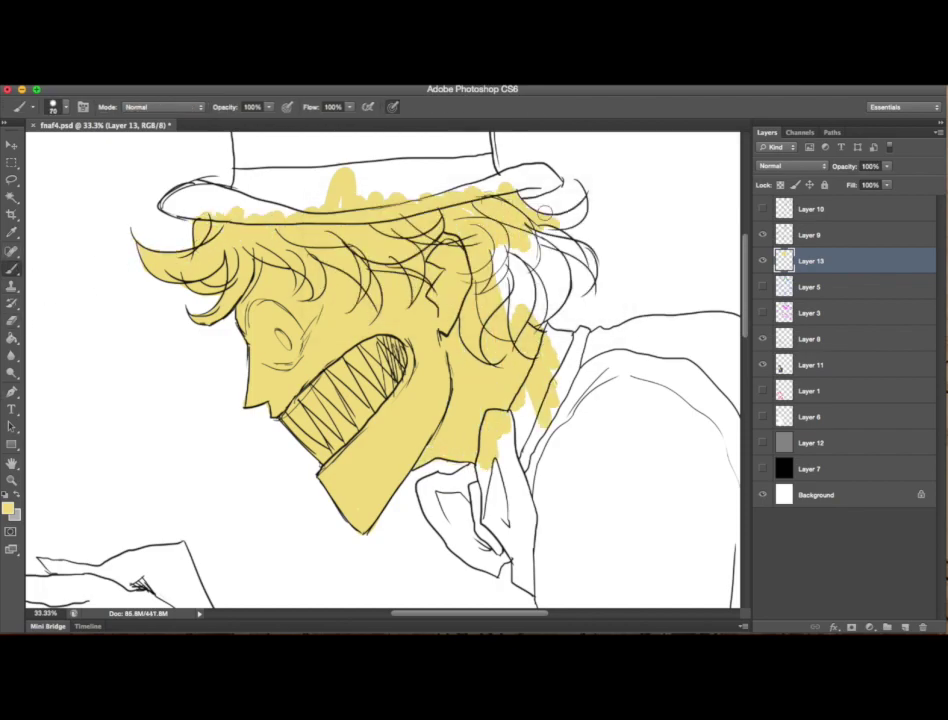
Step: Fill the tall figure's elbow area below the torn sleeve with pale yellow, enlarging the brush to size 126
scroll(582, 410, "down", 10)
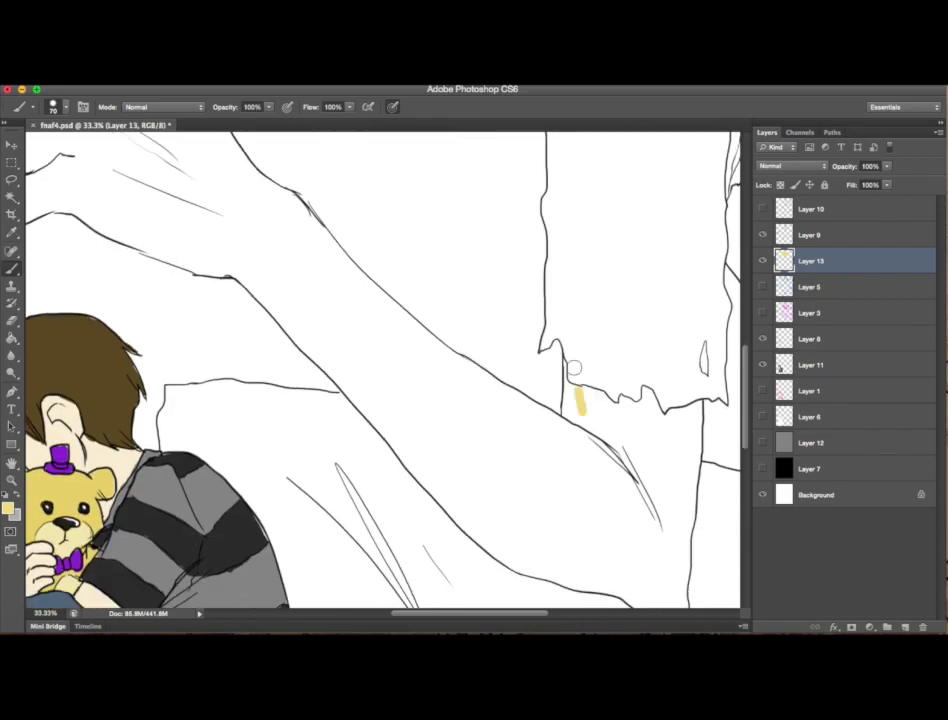
left_click_drag(582, 410, 650, 470)
scroll(640, 440, "down", 3)
key("bracketright")
key("bracketright")
key("bracketright")
key("bracketright")
mouse_move(640, 300)
left_mouse_down()
mouse_move(440, 280)
mouse_move(531, 302)
left_mouse_up()
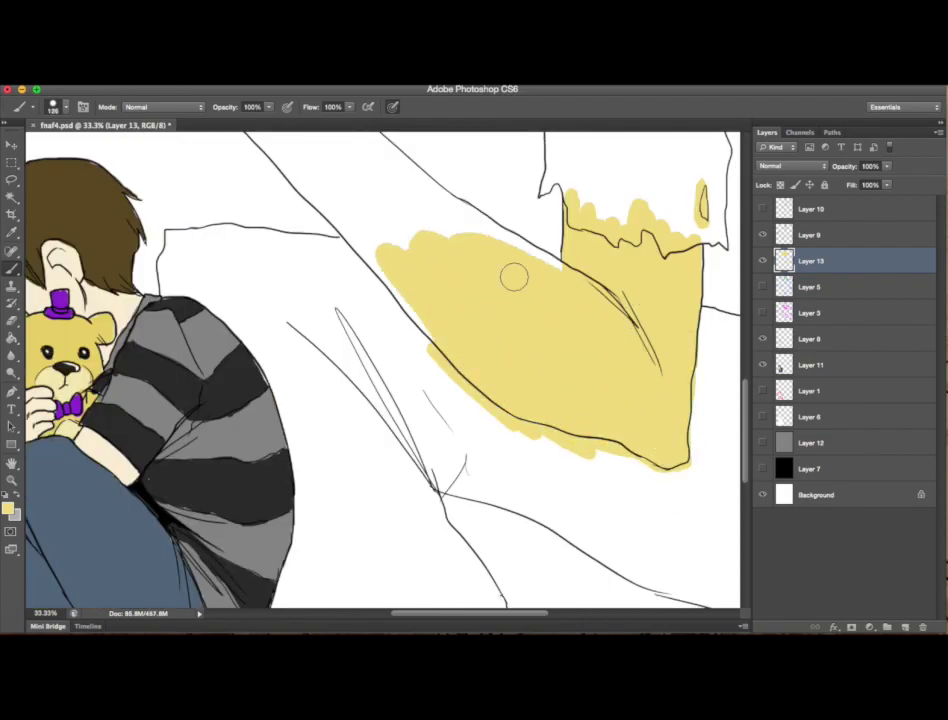
Step: Extend the pale yellow up the tall figure's forearm to the wrist, reducing the brush to size 70 for the edges
scroll(531, 302, "up", 3)
mouse_move(450, 340)
left_mouse_down()
mouse_move(254, 220)
mouse_move(239, 267)
mouse_move(300, 224)
left_mouse_up()
key("bracketleft")
key("bracketleft")
key("bracketleft")
key("bracketleft")
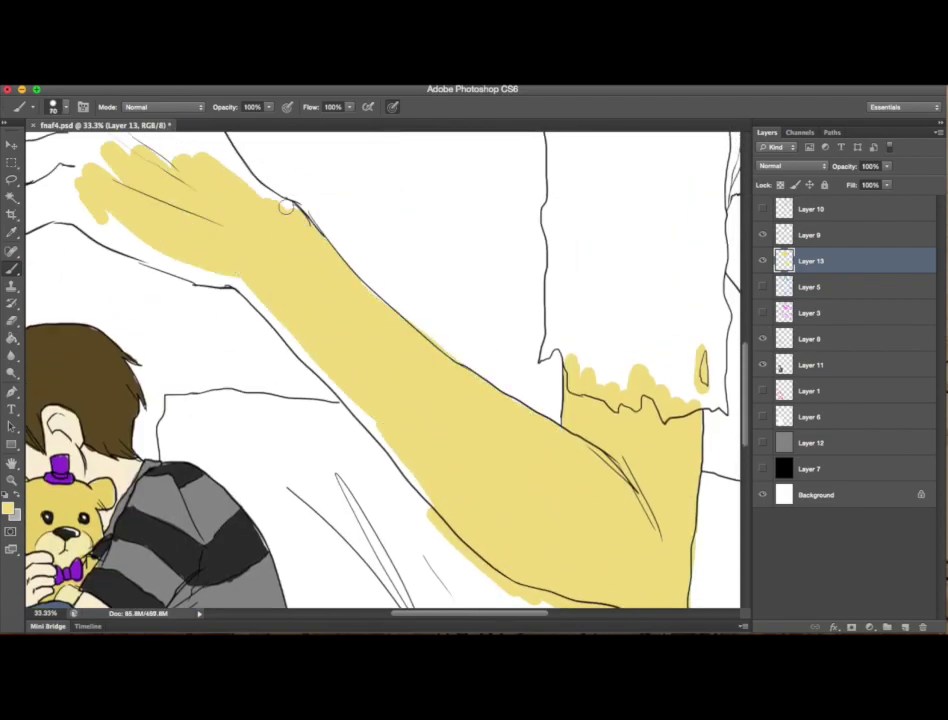
Step: Paint the tall figure's clawed hand and fingers pale yellow and erase the colour spilling past the outlines
scroll(383, 427, "up", 3)
scroll(383, 427, "left", 5)
mouse_move(266, 498)
left_mouse_down()
mouse_move(287, 425)
mouse_move(463, 379)
mouse_move(440, 325)
left_mouse_up()
mouse_move(271, 400)
left_mouse_down()
mouse_move(308, 316)
mouse_move(450, 310)
mouse_move(300, 262)
mouse_move(470, 235)
mouse_move(540, 240)
left_mouse_up()
key("e")
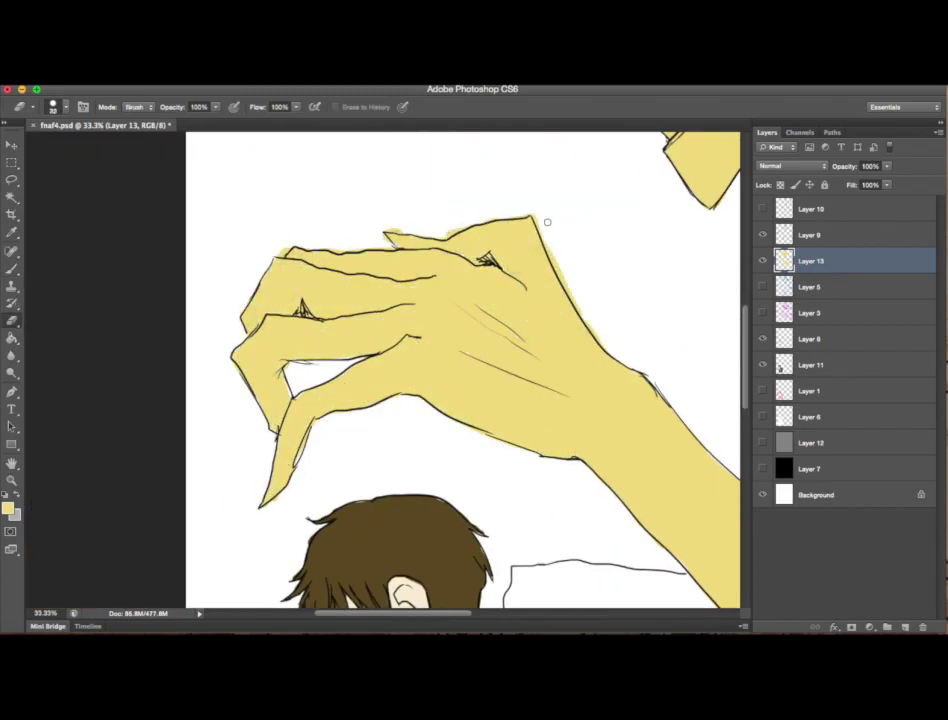
Step: Paint the tall figure's pupil off-white and save the file
scroll(460, 370, "up", 3)
scroll(460, 370, "down", 10)
left_click(8, 508)
key("Return")
key("b")
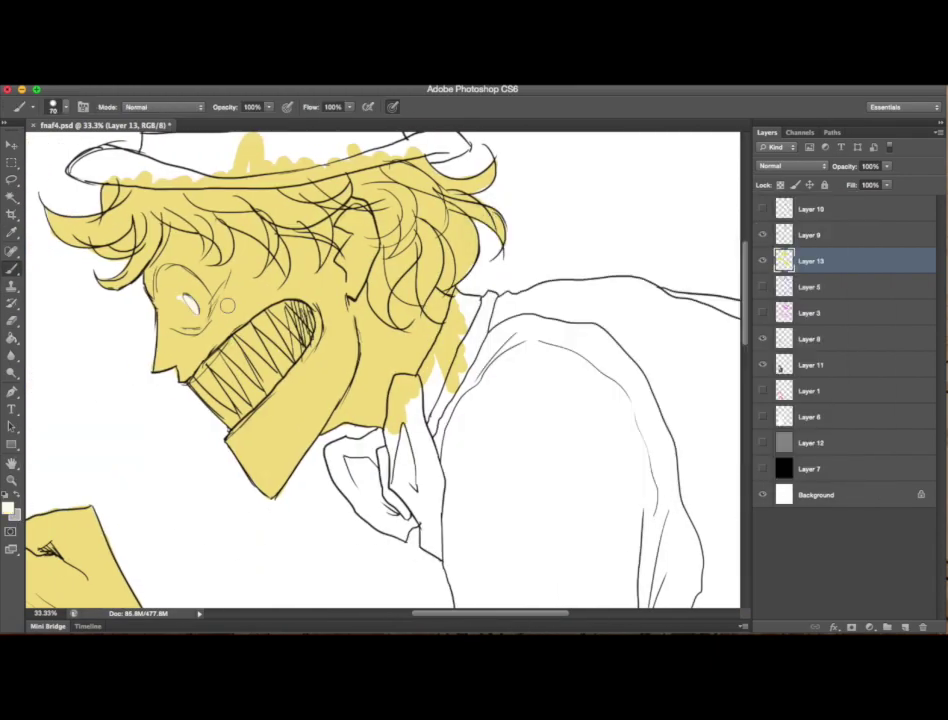
scroll(735, 252, "up", 3)
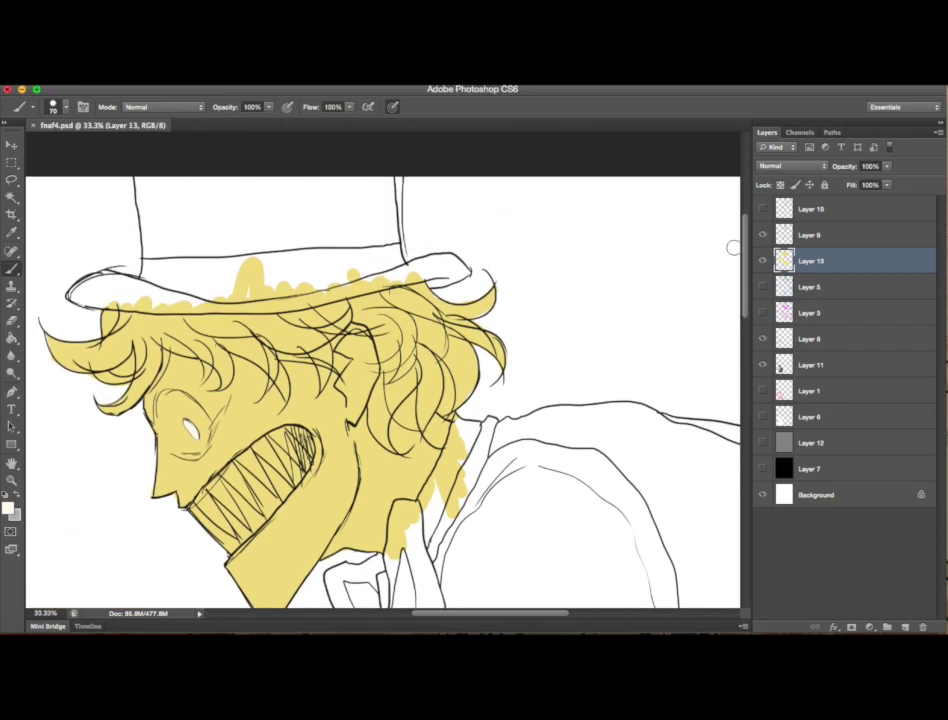
Step: Choose a muted purple and paint the tall figure's hat brim, band and crown
scroll(745, 314, "down", 1)
key("i")
left_click(8, 508)
mouse_move(215, 262)
left_mouse_down()
mouse_move(186, 289)
mouse_move(92, 278)
left_mouse_up()
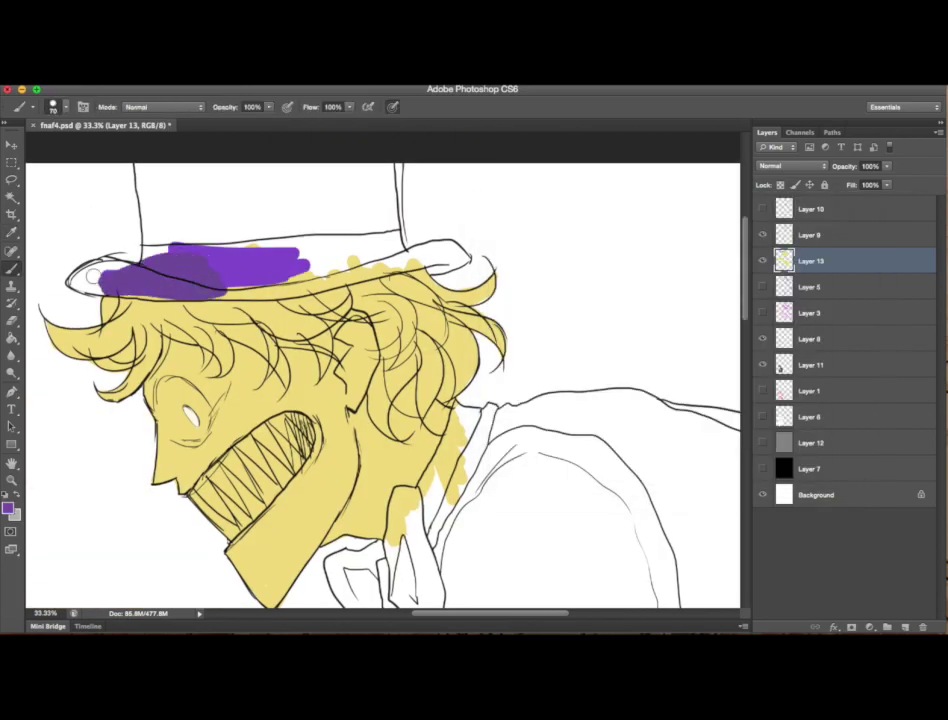
left_click(125, 78)
left_click(150, 110)
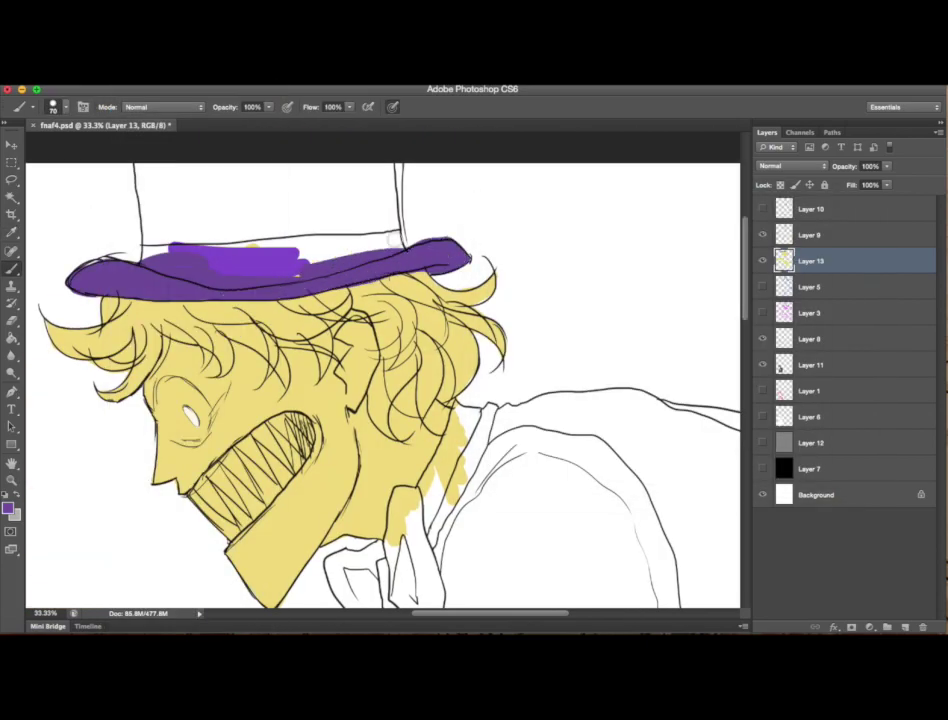
left_click_drag(150, 205, 286, 290)
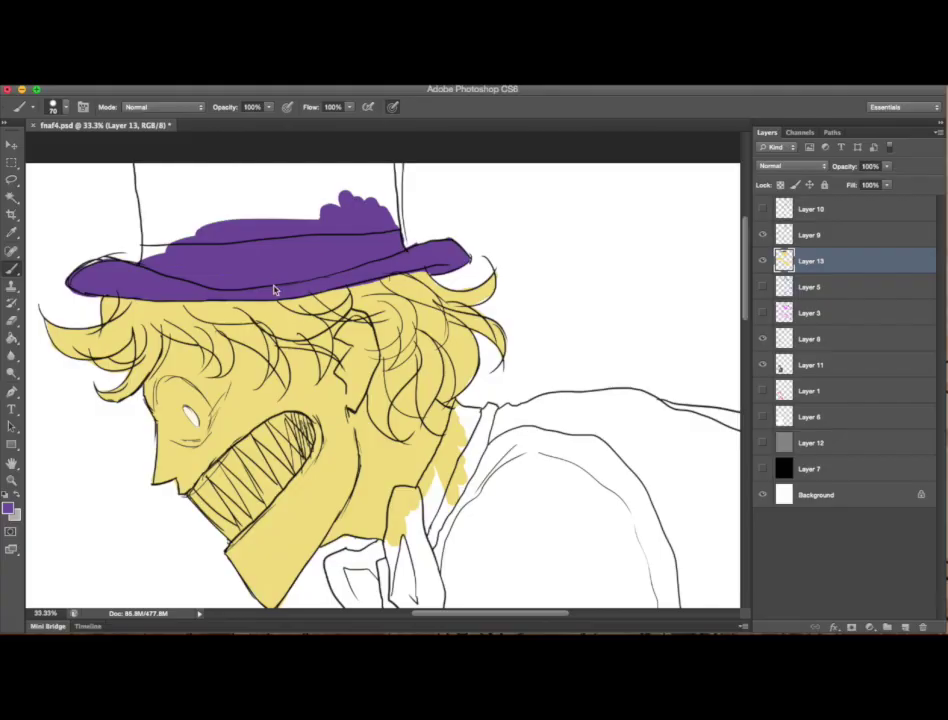
mouse_move(240, 190)
left_mouse_down()
mouse_move(140, 172)
mouse_move(284, 188)
left_mouse_up()
Step: Paint the tall figure's large bow tie and the thin band along the collar in the same muted purple
scroll(623, 284, "down", 5)
mouse_move(402, 400)
left_mouse_down()
mouse_move(394, 307)
mouse_move(432, 460)
mouse_move(385, 430)
mouse_move(349, 357)
left_mouse_up()
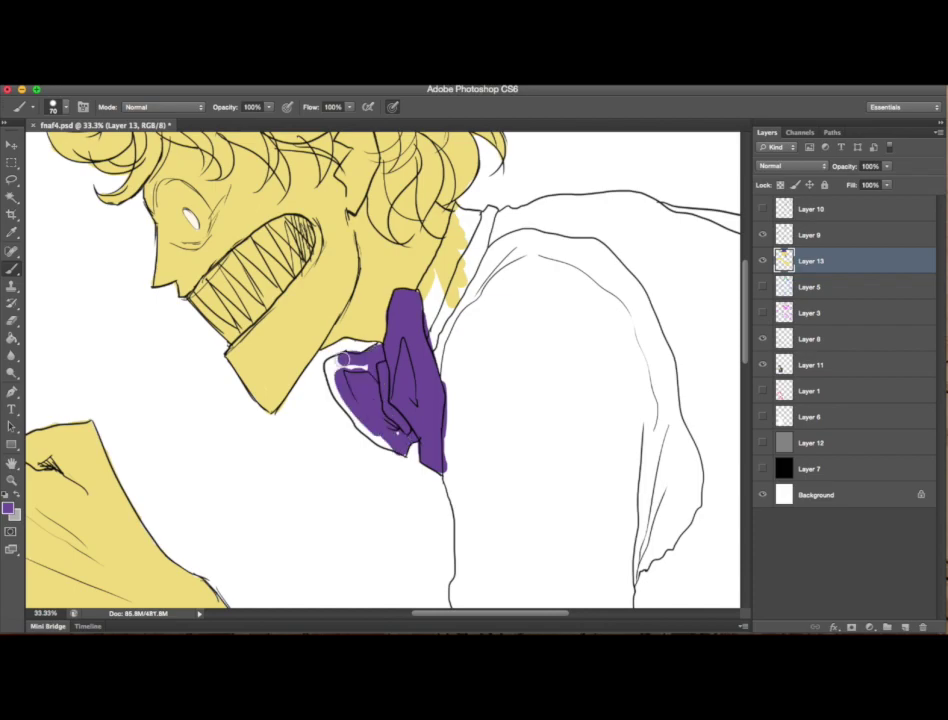
left_click_drag(432, 345, 492, 210)
scroll(492, 210, "up", 4)
scroll(400, 300, "down", 4)
Step: Choose a pale beige and paint the tall figure's collar and the rounded upper part of the near sleeve
key("z")
scroll(300, 350, "right", 5)
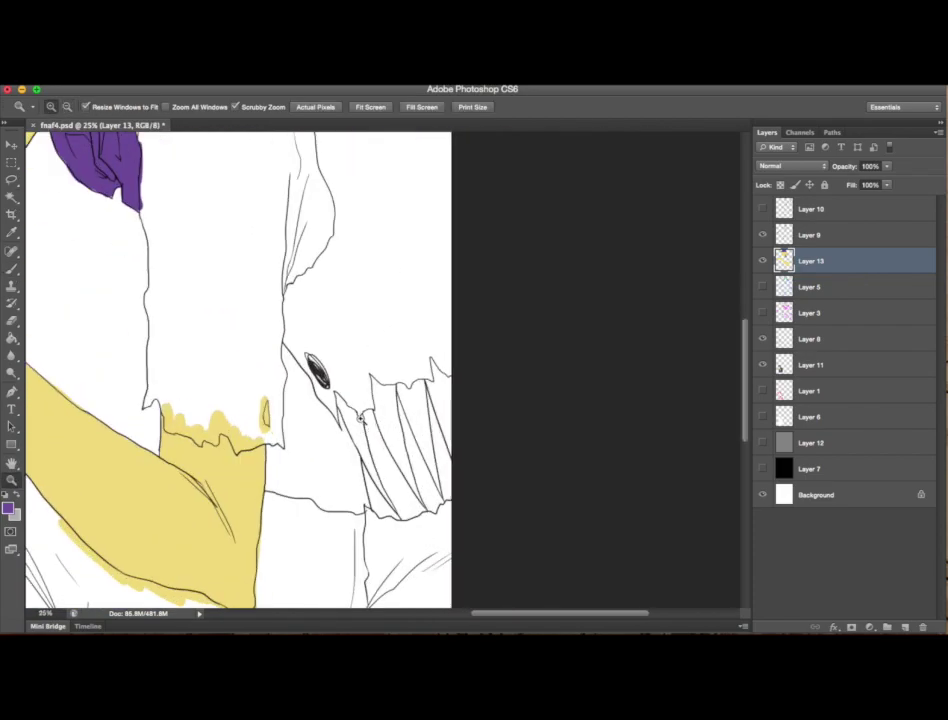
scroll(300, 350, "left", 4)
key("b")
mouse_move(377, 290)
left_mouse_down()
mouse_move(350, 360)
mouse_move(362, 390)
mouse_move(395, 240)
mouse_move(365, 278)
left_mouse_up()
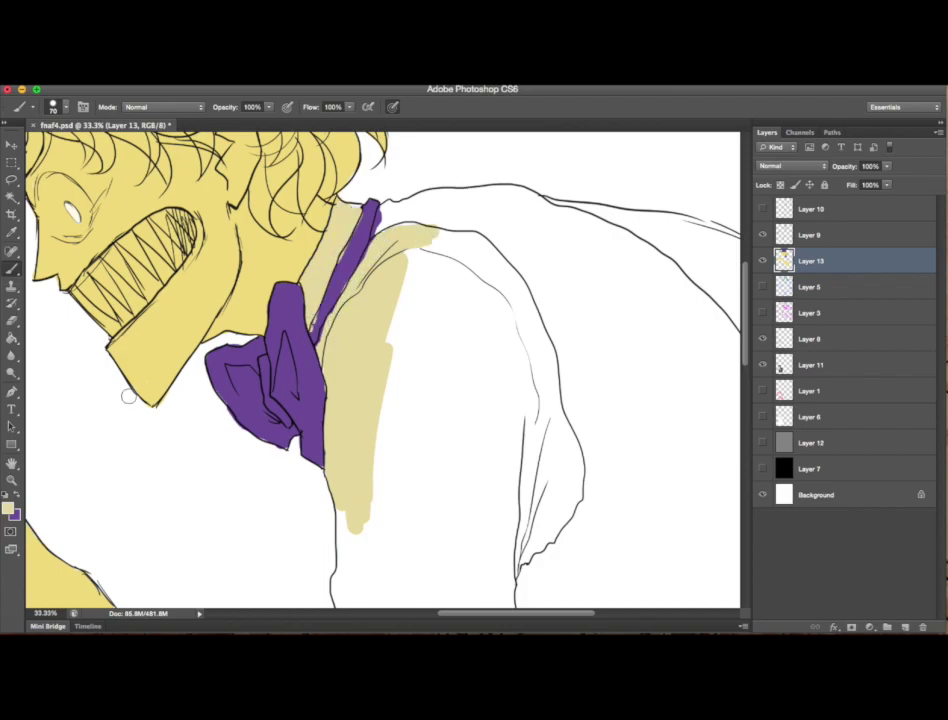
mouse_move(400, 240)
left_mouse_down()
mouse_move(440, 380)
mouse_move(377, 389)
mouse_move(408, 510)
left_mouse_up()
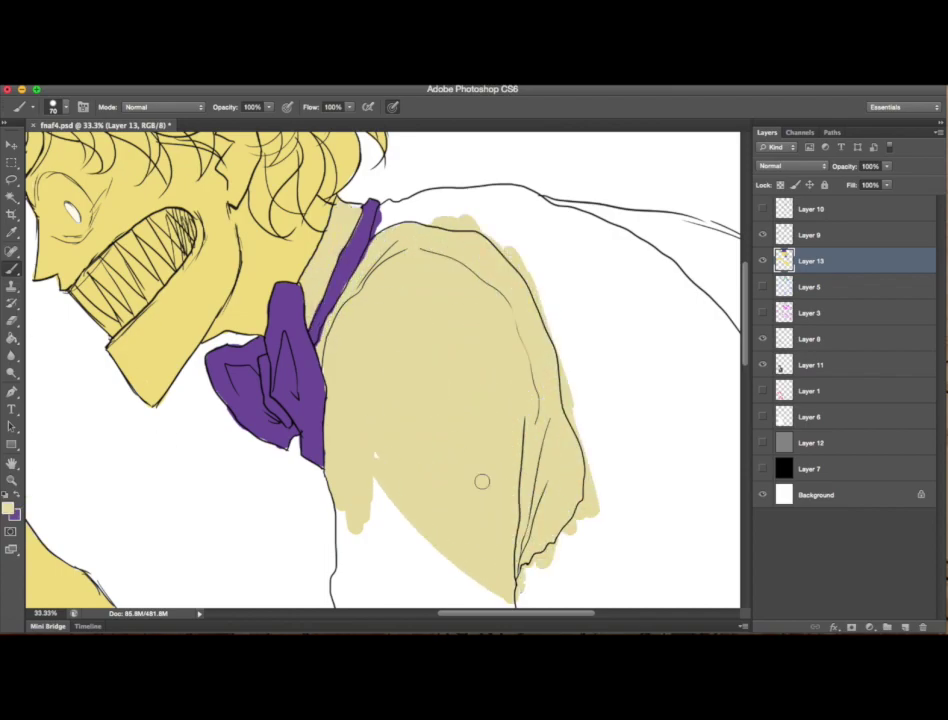
Step: Fill the near sleeve with pale beige down to its torn cuff and erase the colour past the outline
scroll(338, 302, "down", 5)
mouse_move(338, 302)
left_mouse_down()
mouse_move(354, 422)
mouse_move(459, 447)
mouse_move(507, 334)
left_mouse_up()
left_click(125, 78)
left_click(170, 110)
left_click_drag(440, 487, 482, 480)
key("e")
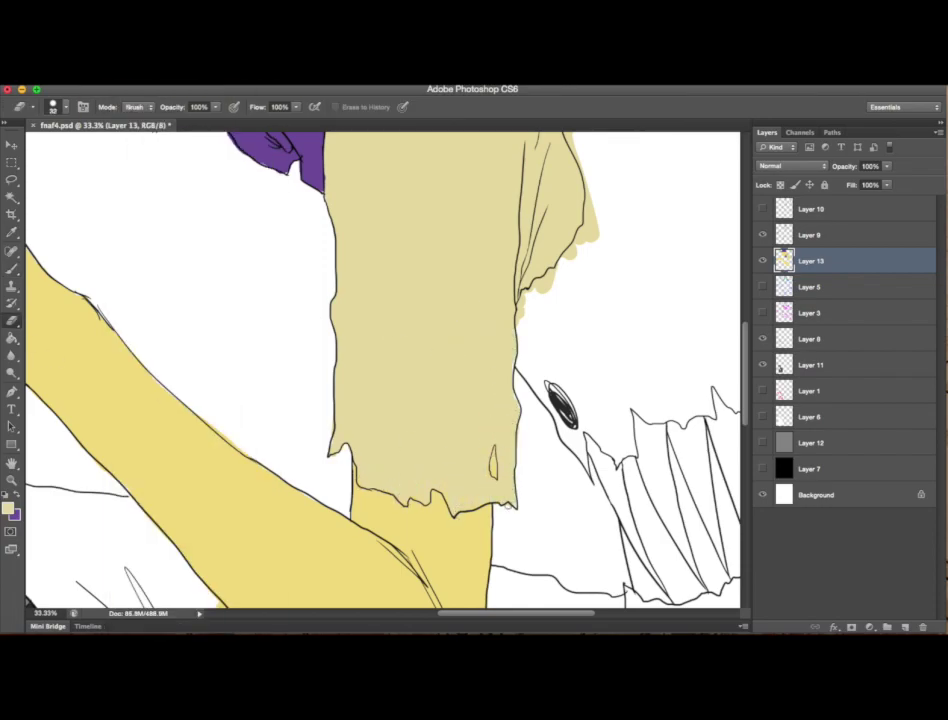
Step: Paint the strip of far sleeve behind the tall figure's back in the same pale beige
key("b")
scroll(724, 322, "up", 10)
scroll(474, 607, "right", 3)
left_click_drag(440, 395, 540, 480)
left_click_drag(380, 375, 430, 390)
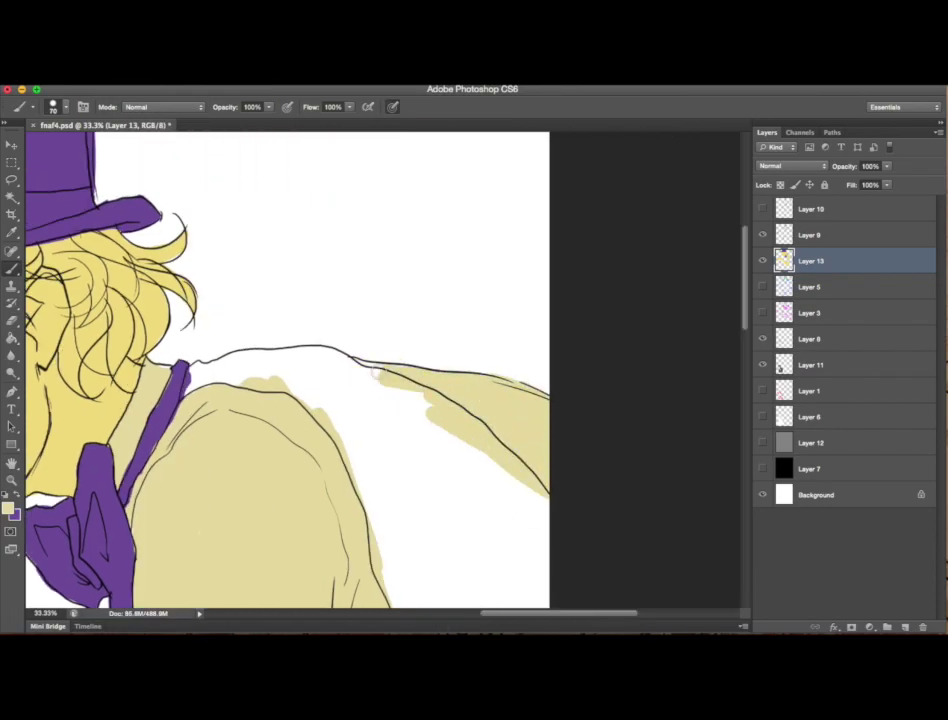
Step: Paint the tall figure's bared teeth white
scroll(280, 275, "down", 5)
scroll(280, 275, "left", 5)
scroll(280, 275, "up", 3)
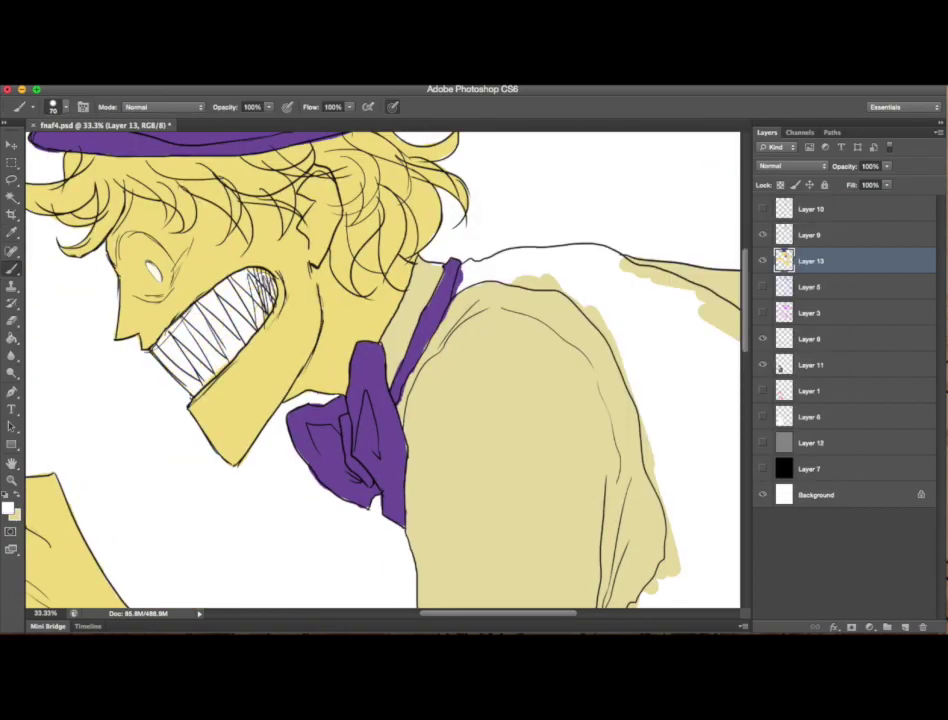
scroll(429, 589, "right", 5)
Step: Choose a mustard yellow and paint the tall figure's vest from the shoulders down to its torn hem
left_click(8, 508)
left_click(620, 258)
left_click(808, 220)
mouse_move(400, 310)
left_mouse_down()
mouse_move(434, 430)
mouse_move(516, 491)
mouse_move(490, 608)
left_mouse_up()
scroll(489, 610, "left", 5)
mouse_move(394, 275)
left_mouse_down()
mouse_move(444, 258)
mouse_move(552, 266)
mouse_move(562, 305)
mouse_move(582, 275)
left_mouse_up()
scroll(456, 425, "right", 5)
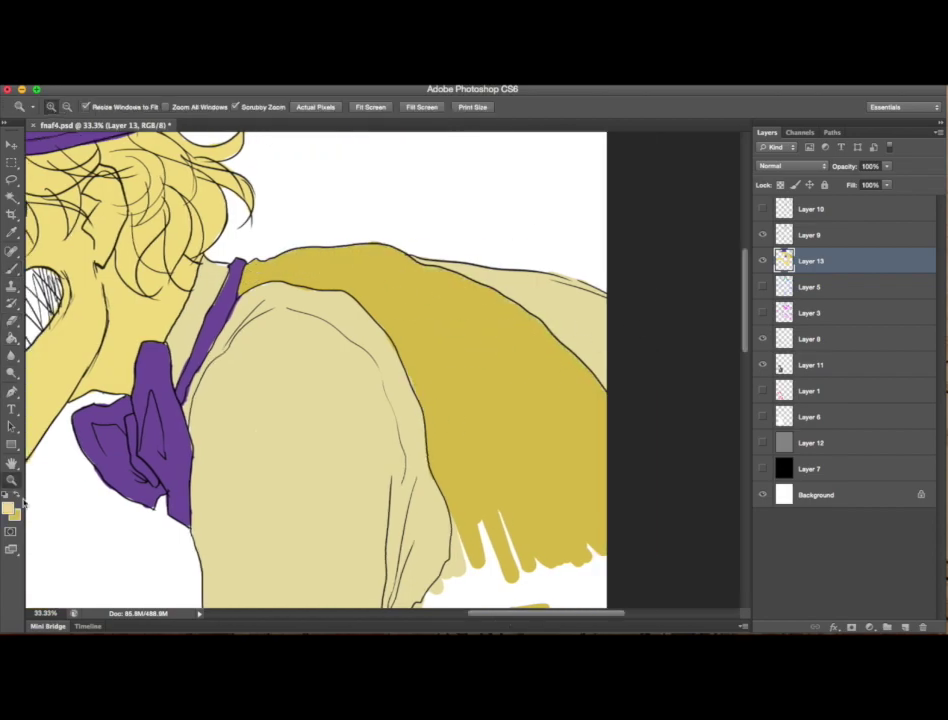
scroll(456, 425, "down", 10)
mouse_move(510, 328)
left_mouse_down()
mouse_move(470, 215)
mouse_move(420, 250)
mouse_move(436, 332)
mouse_move(470, 420)
left_mouse_up()
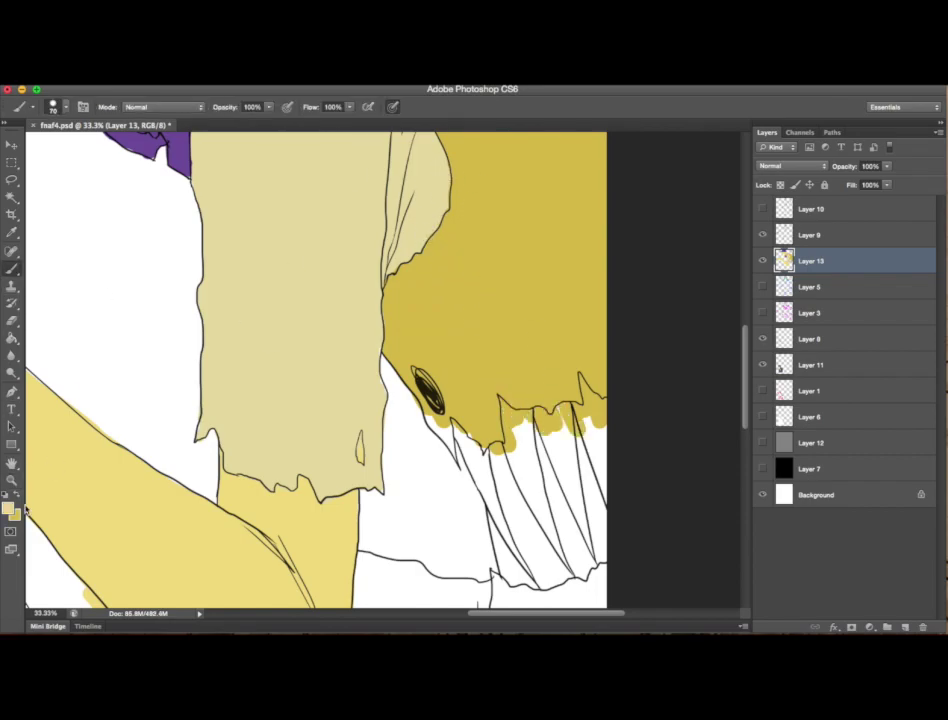
Step: Paint the tall figure's hip and thighs below the forearm mustard yellow and erase the spill along the outline
scroll(533, 385, "down", 8)
mouse_move(525, 290)
left_mouse_down()
mouse_move(500, 420)
mouse_move(576, 500)
mouse_move(590, 545)
mouse_move(624, 300)
mouse_move(489, 324)
mouse_move(337, 553)
mouse_move(360, 300)
mouse_move(200, 305)
left_mouse_up()
scroll(576, 512, "down", 5)
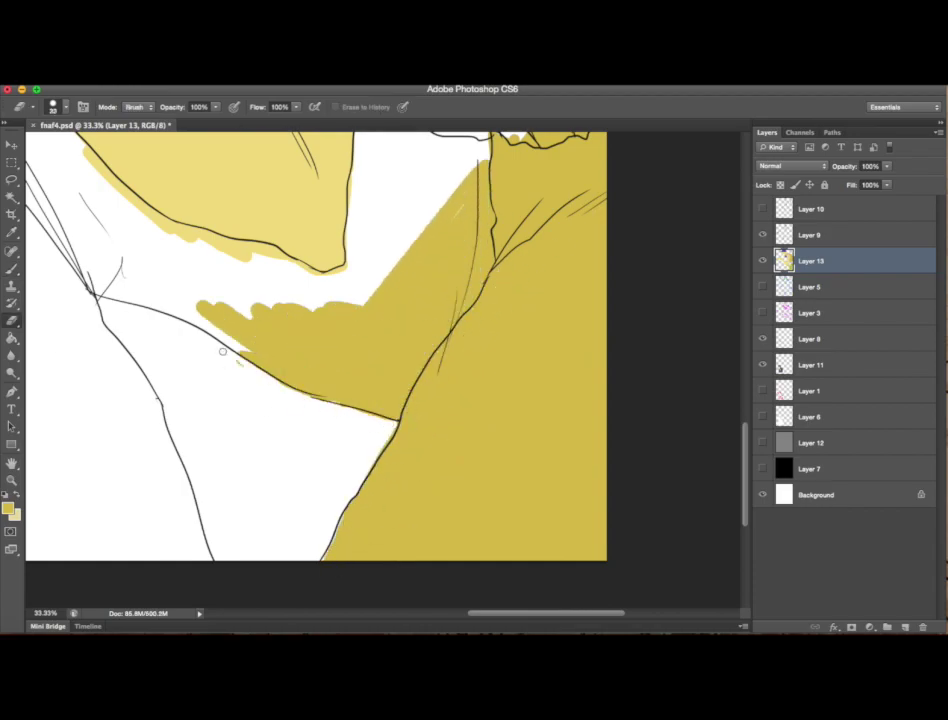
scroll(286, 387, "up", 8)
scroll(300, 380, "down", 4)
mouse_move(440, 310)
left_mouse_down()
mouse_move(360, 300)
mouse_move(377, 254)
left_mouse_up()
mouse_move(240, 400)
left_mouse_down()
mouse_move(85, 390)
mouse_move(110, 385)
mouse_move(85, 300)
mouse_move(75, 360)
left_mouse_up()
Step: Paint the tall figure's bent leg behind the child mustard yellow down to the canvas edge and clean up its edges
left_click_drag(487, 613, 393, 615)
left_click_drag(340, 250, 430, 430)
mouse_move(420, 200)
left_mouse_down()
mouse_move(328, 193)
mouse_move(230, 160)
mouse_move(328, 188)
mouse_move(353, 490)
left_mouse_up()
scroll(353, 450, "down", 4)
left_click_drag(360, 300, 487, 500)
left_click_drag(470, 300, 455, 500)
mouse_move(380, 260)
left_mouse_down()
mouse_move(403, 512)
mouse_move(345, 430)
left_mouse_up()
key("e")
Step: Move Layers 10, 9 and 13 together below Layer 11 so the child sits in front, and save the file
left_click(810, 209, "shift")
left_click_drag(810, 235, 810, 378)
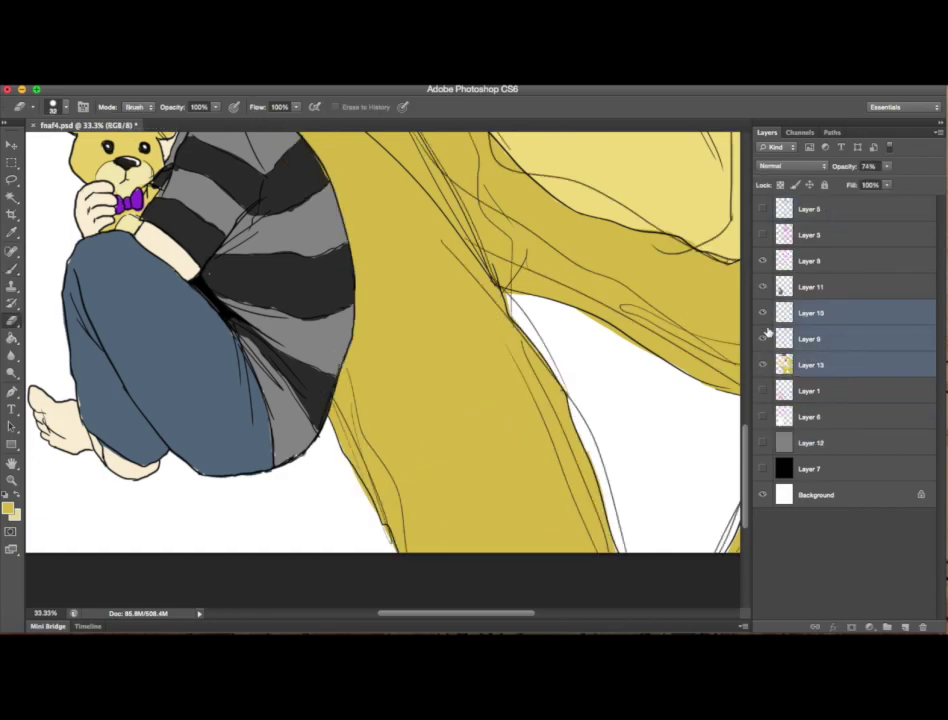
scroll(400, 340, "up", 10)
key("z")
left_click(139, 213, "alt")
left_click(470, 400)
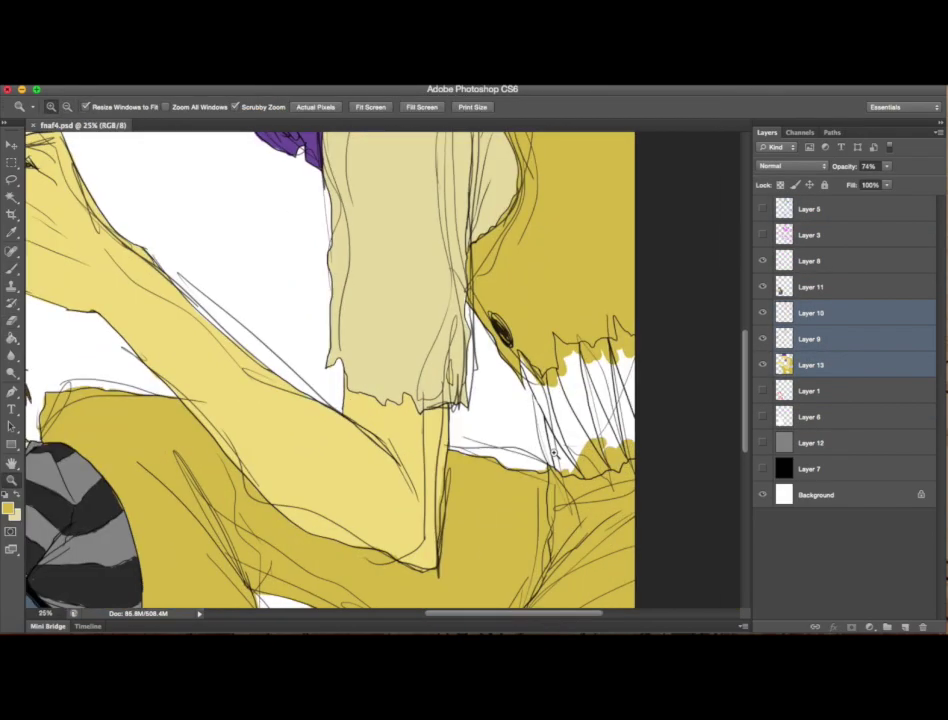
Step: Show the grey Layer 12, paint the exposed shirt below the vest's torn hem white on Layer 13, and save the file
double_click(850, 365)
left_click(635, 203)
key("b")
left_click_drag(370, 330, 390, 440)
key("ctrl+plus")
left_click_drag(300, 340, 330, 352)
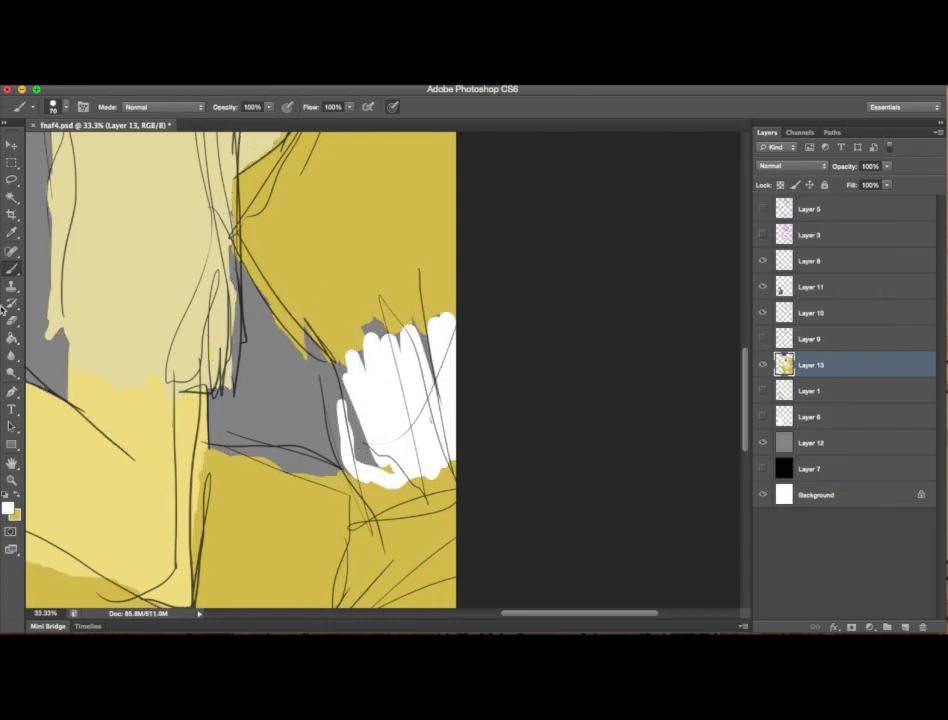
left_click_drag(150, 300, 230, 390)
left_click_drag(305, 330, 360, 460)
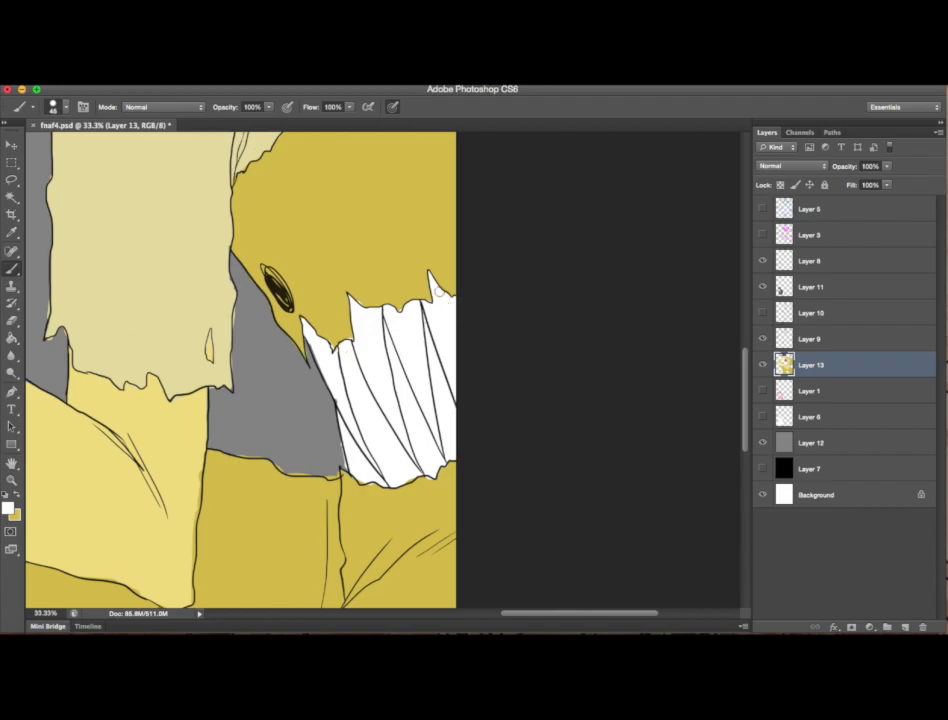
key("ctrl+s")
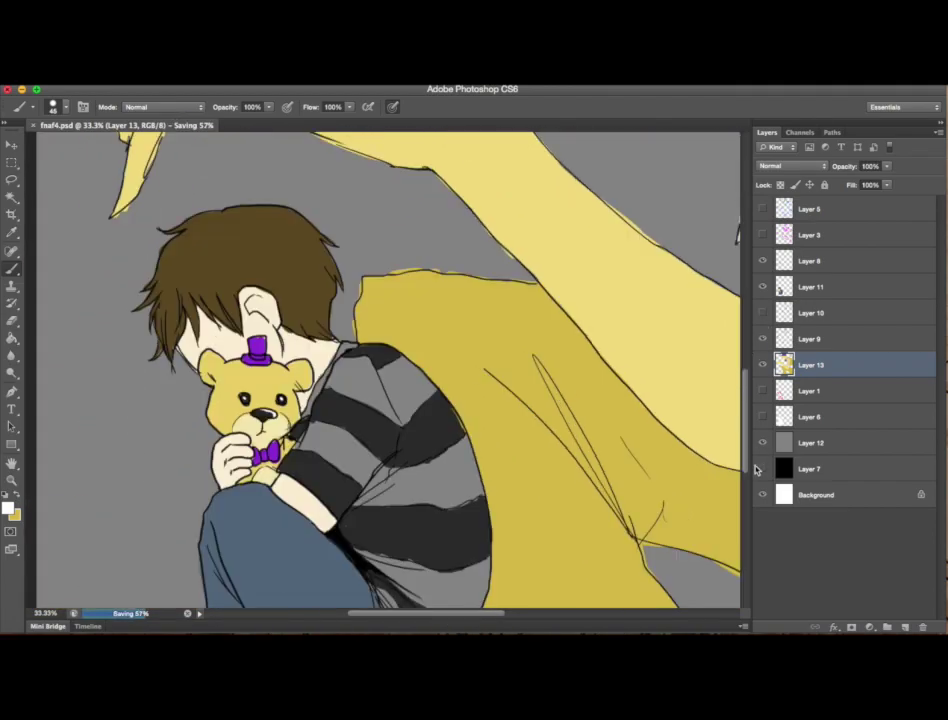
Step: Load Layer 11's contents as a selection around the child and add a new layer above it
left_click(784, 287, "ctrl")
key("ctrl+shift+alt+n")
key("l")
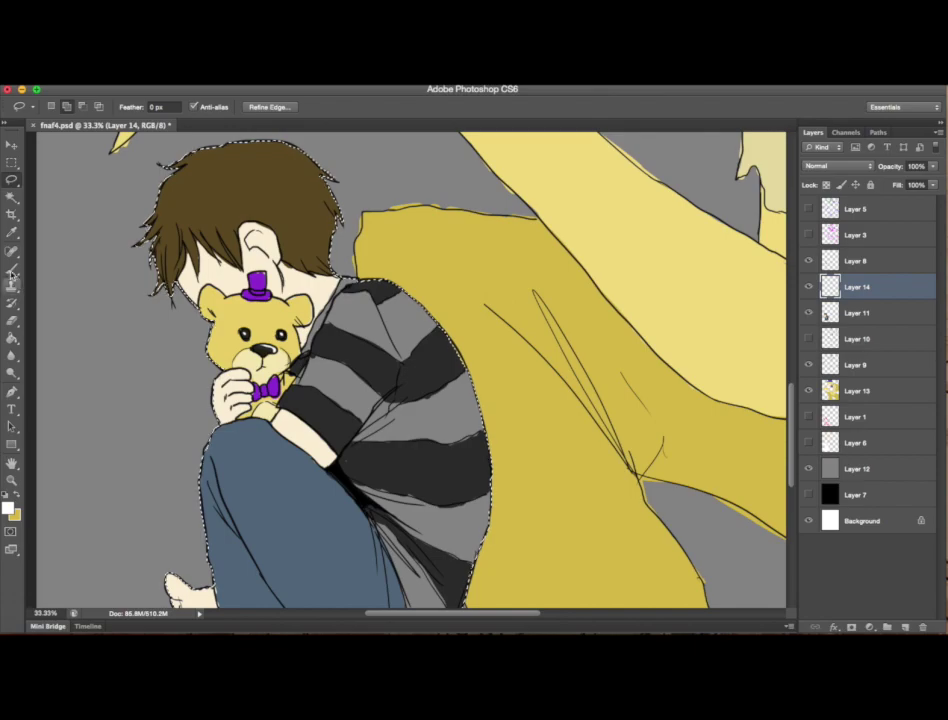
Step: Deselect, pick a muted brown and shade the child's face, ear and neck with a soft brush at 51% opacity
key("i")
left_click(8, 508)
key("Return")
key("ctrl+d")
key("b")
left_click(53, 106)
mouse_move(182, 272)
left_mouse_down()
mouse_move(226, 272)
mouse_move(241, 282)
mouse_move(256, 266)
mouse_move(236, 287)
mouse_move(272, 271)
mouse_move(188, 298)
left_mouse_up()
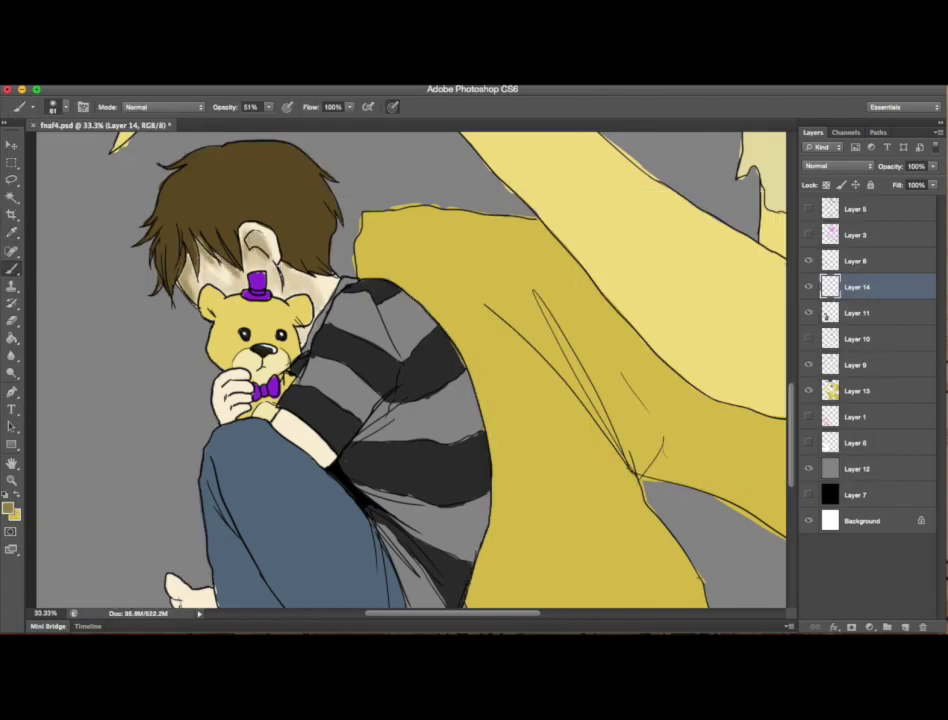
Step: Shade the child's hair with soft strands of dark brown #291f09 and other brown tones
left_click(8, 508)
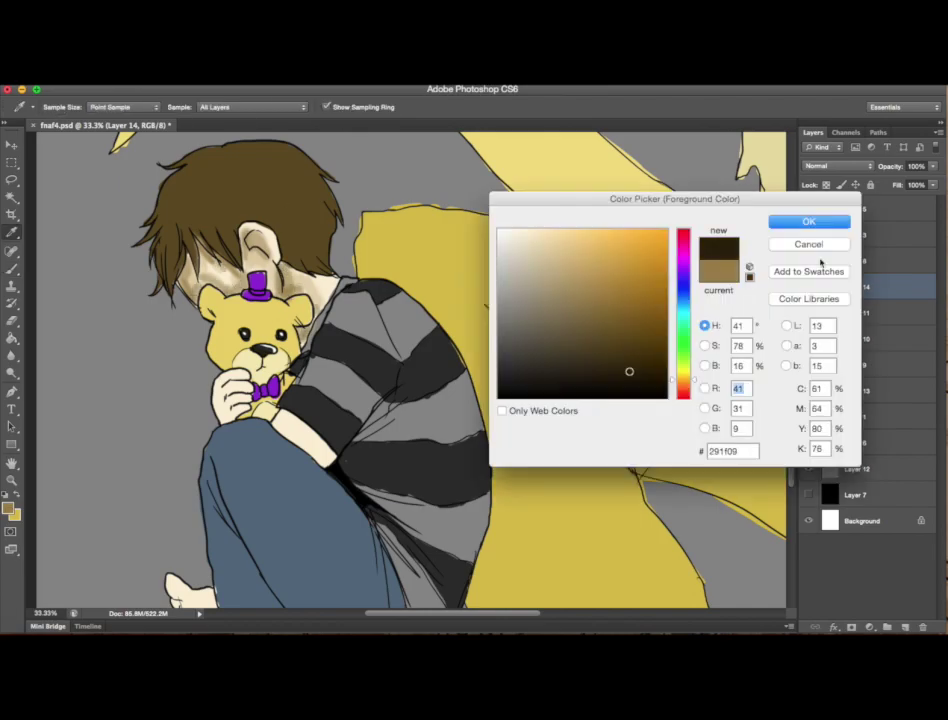
key("Return")
mouse_move(182, 173)
left_mouse_down()
mouse_move(212, 226)
mouse_move(222, 165)
mouse_move(239, 173)
mouse_move(310, 265)
mouse_move(328, 247)
mouse_move(257, 159)
left_mouse_up()
left_click(8, 508)
key("Return")
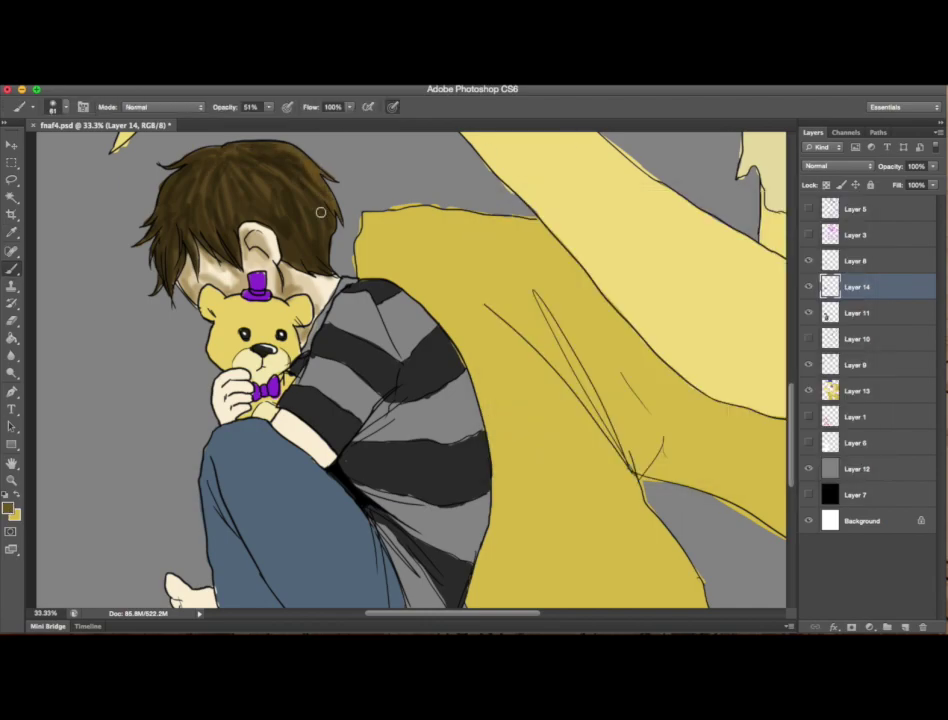
left_click(8, 508)
key("Return")
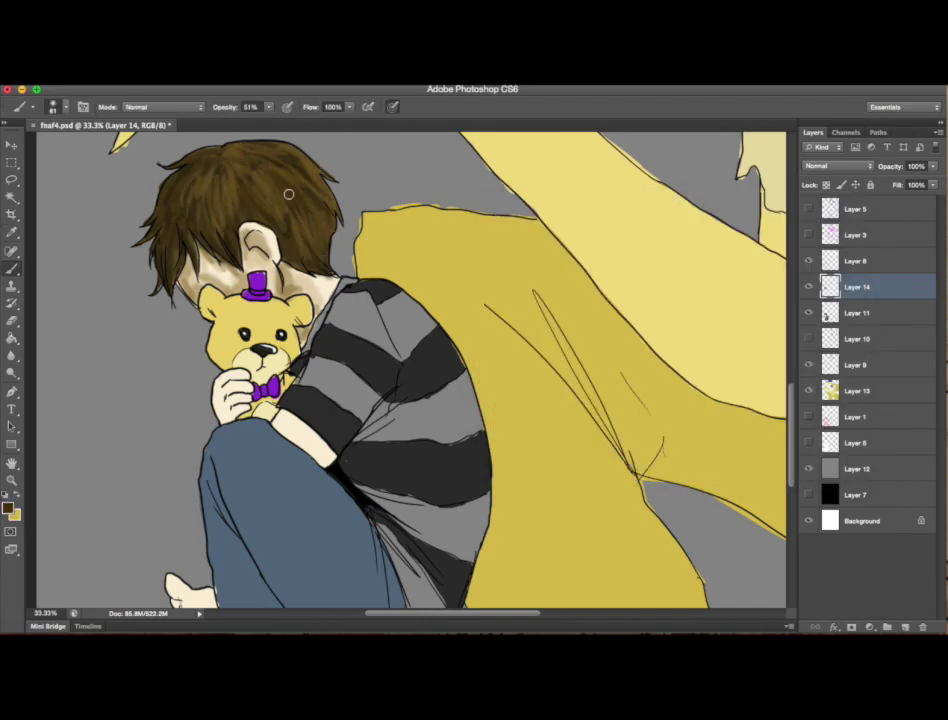
Step: Soften the shading on the child's hair and face with the Blur tool at 24% strength and a soft eraser
left_click(12, 355)
left_click(53, 106)
key("Return")
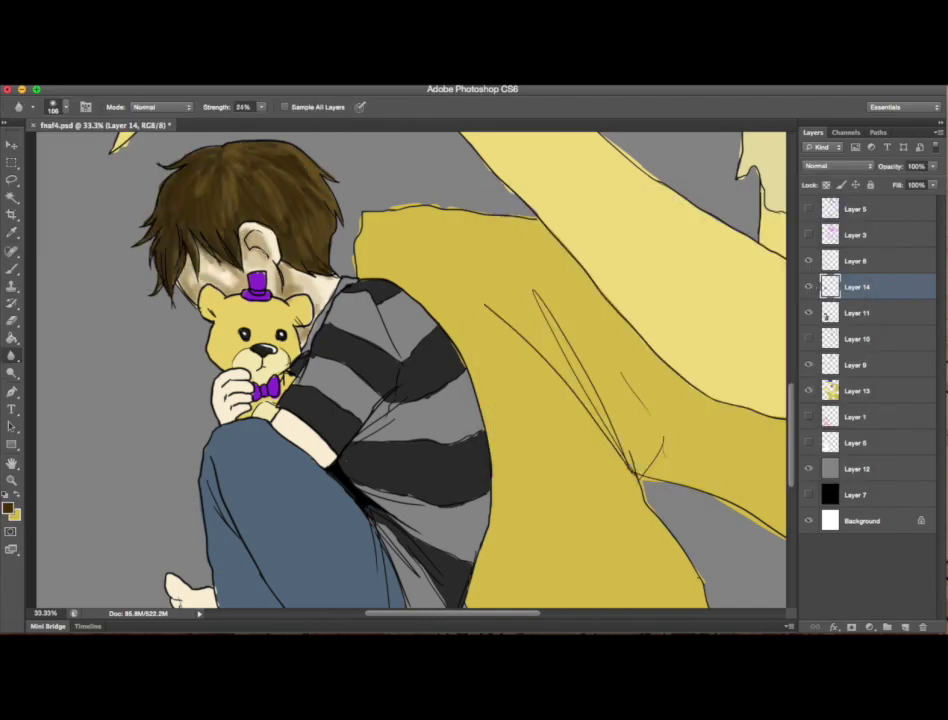
left_click(12, 320)
left_click(53, 106)
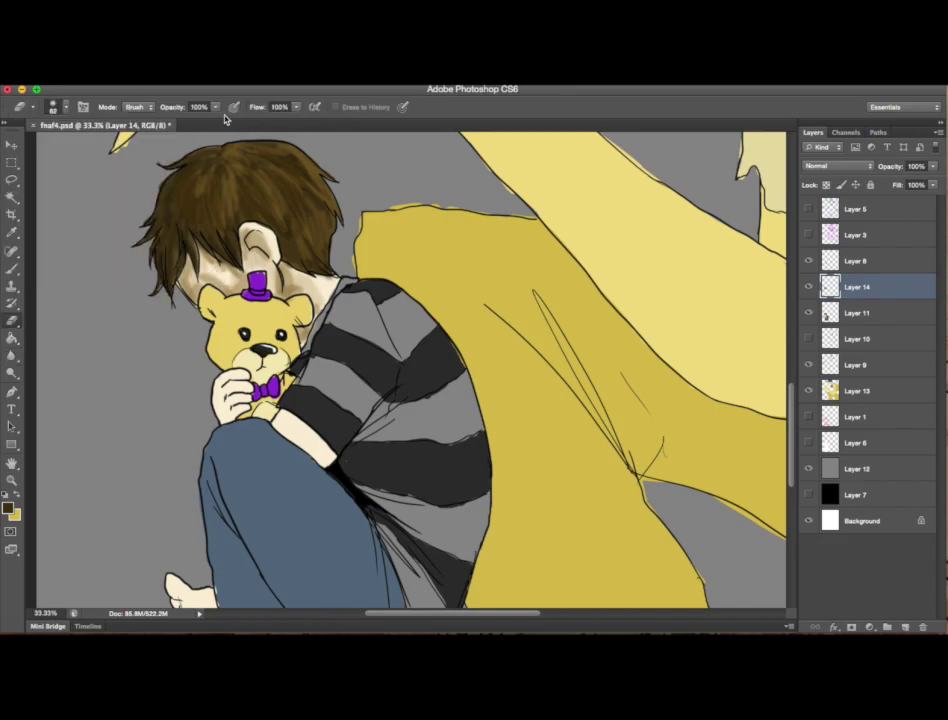
key("Return")
Step: Shade the teddy bear's fur, muzzle, hat and bow tie with soft strokes in matching darker tones
key("b")
left_click(8, 508)
key("Return")
left_click(8, 508)
key("Return")
left_click(8, 510)
key("Return")
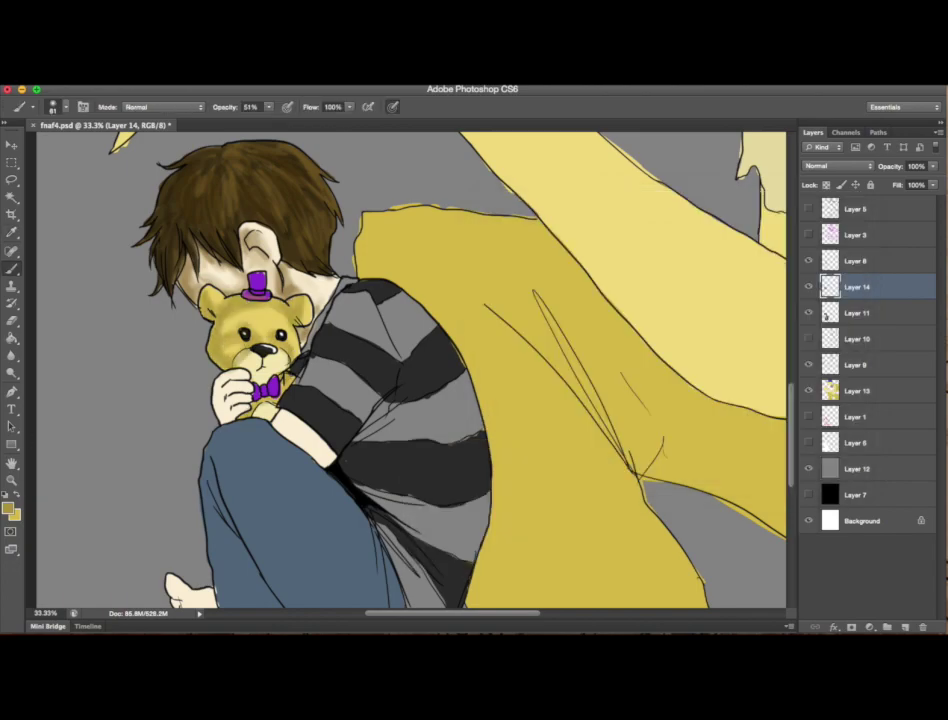
left_click(8, 508)
key("Return")
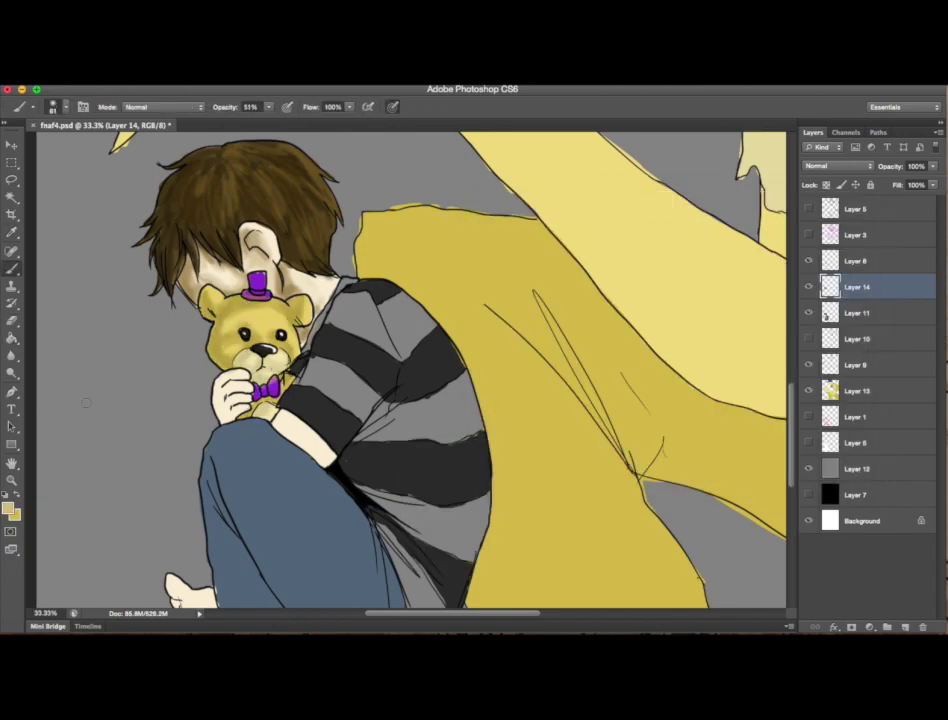
Step: Reset the colours to black and white and paint soft black shadows over the folds of the striped shirt
scroll(410, 370, "down", 2)
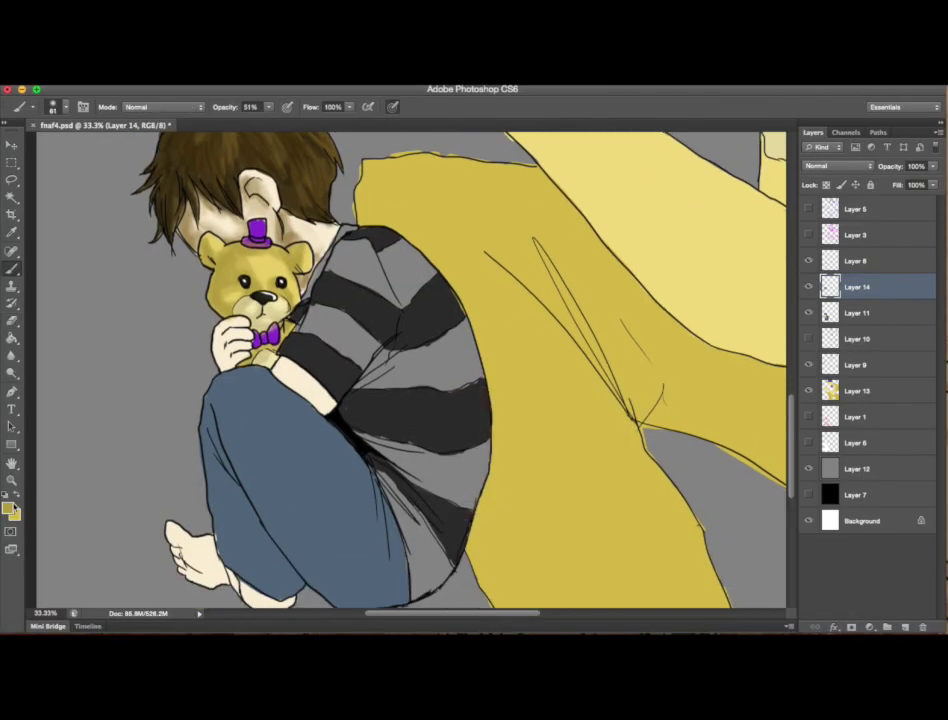
left_click(6, 497)
mouse_move(380, 290)
left_mouse_down()
mouse_move(417, 349)
mouse_move(419, 562)
mouse_move(309, 311)
left_mouse_up()
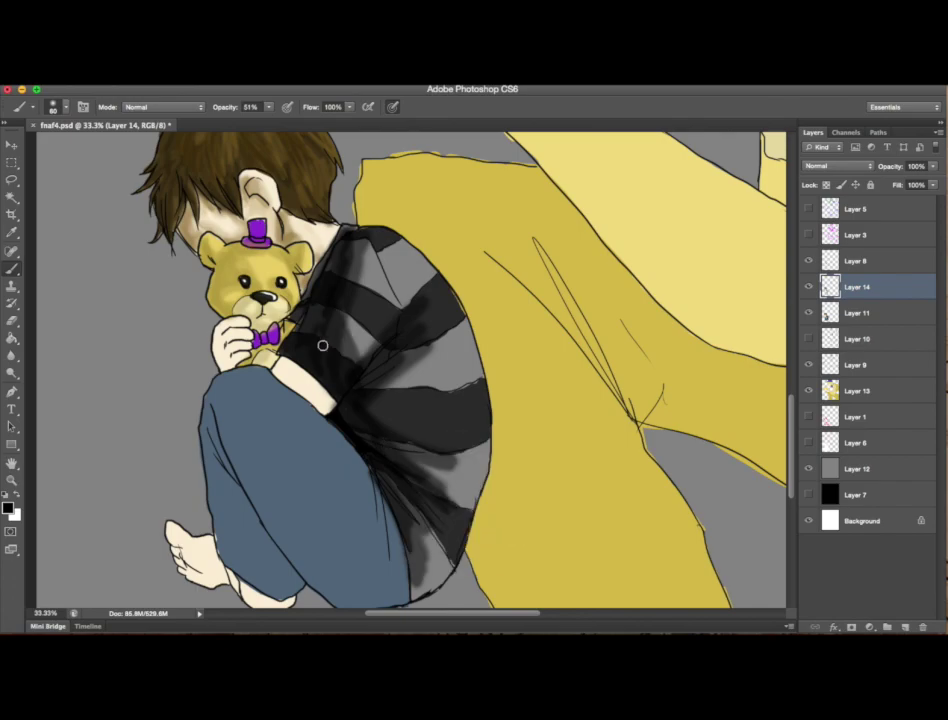
Step: Shade the child's hand and forearm with tan #a18850 and lighten the shirt shadows with a soft, partly opaque eraser
key("i")
left_click(212, 276)
key("Return")
key("b")
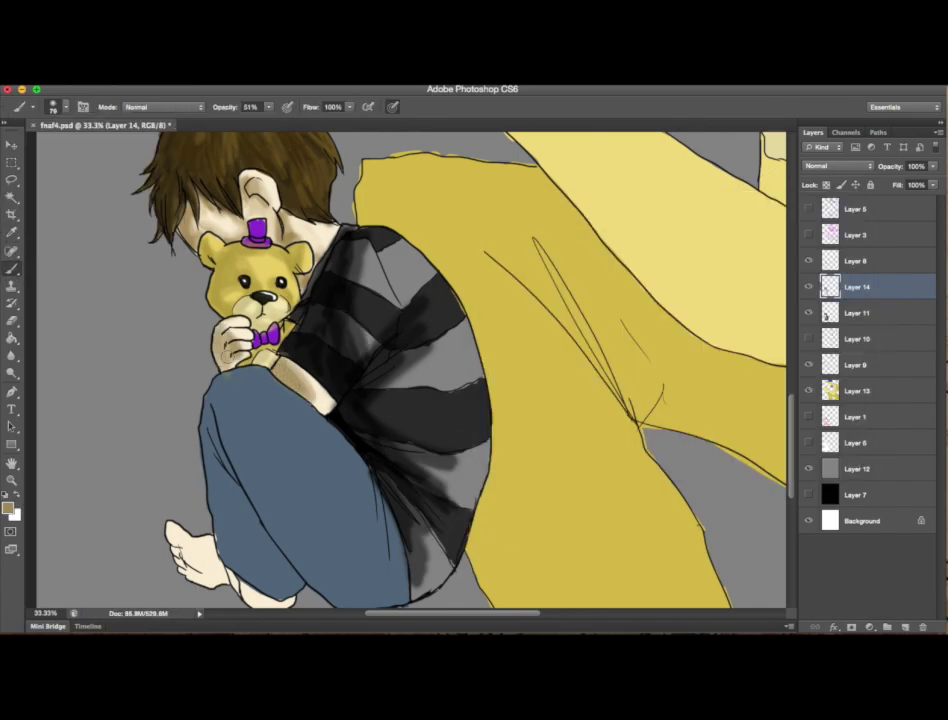
key("e")
scroll(343, 289, "down", 1)
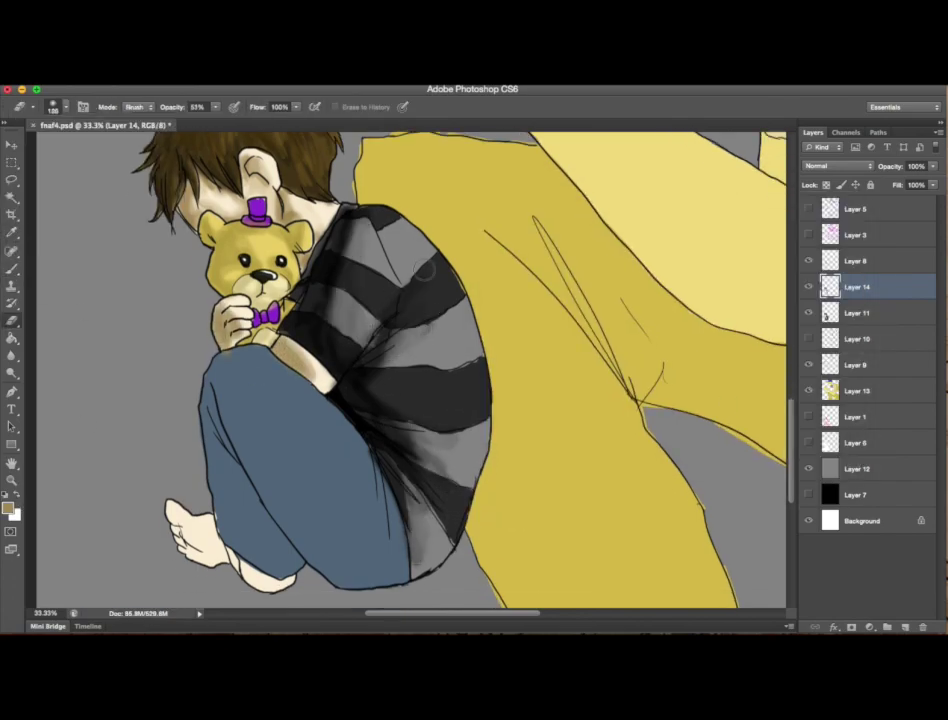
Step: Save the file, shade the child's jeans in dark blue and lighten the shading with a large soft eraser
key("i")
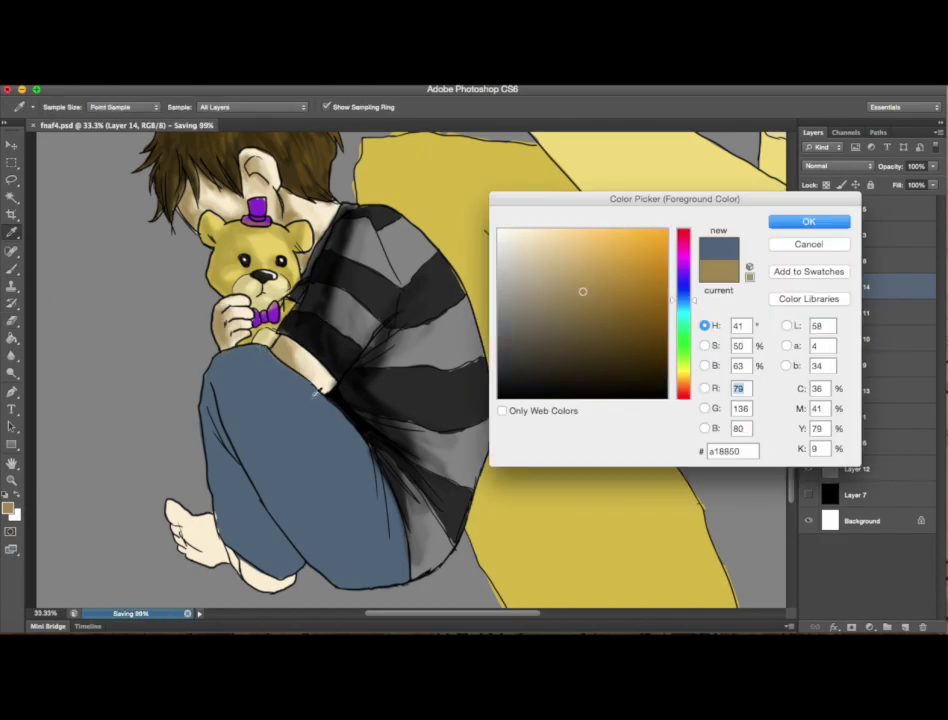
key("Return")
key("b")
key("d")
mouse_move(215, 400)
left_mouse_down()
mouse_move(267, 366)
mouse_move(190, 390)
left_mouse_up()
key("e")
key("ctrl+alt+z")
key("ctrl+alt+z")
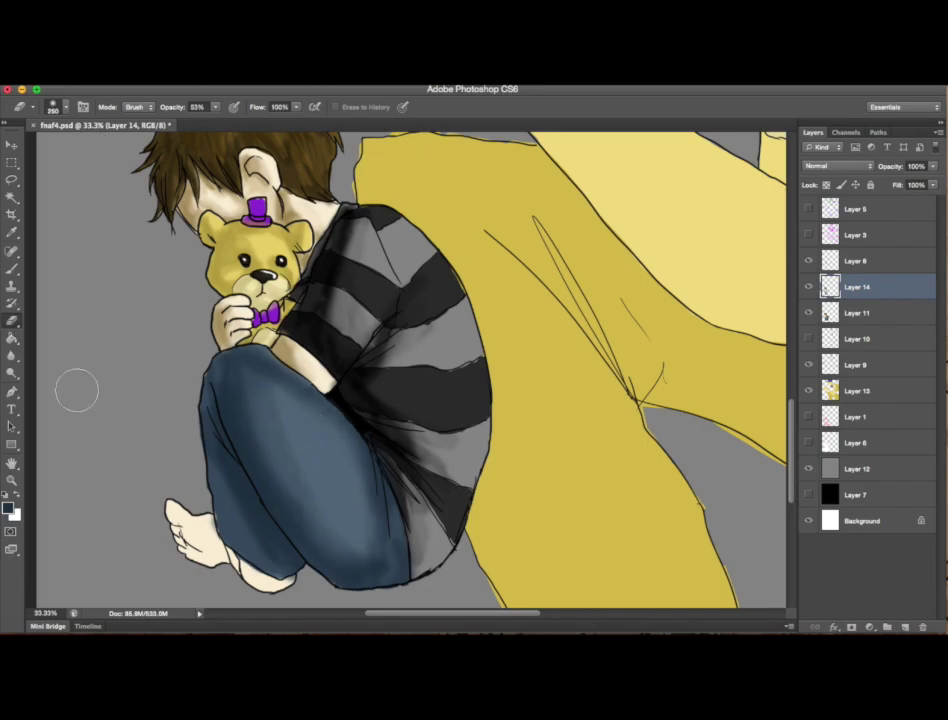
Step: Shade the child's bare feet with soft strokes of muted tan
key("b")
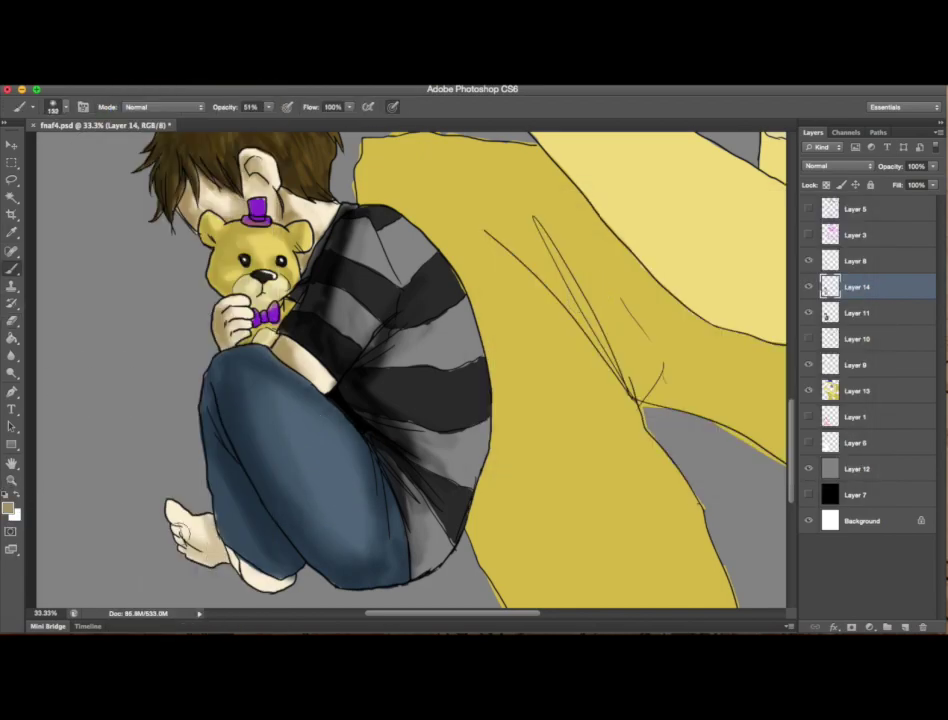
key("e")
left_click(8, 508)
left_click(751, 226)
left_click(8, 508)
left_click(751, 226)
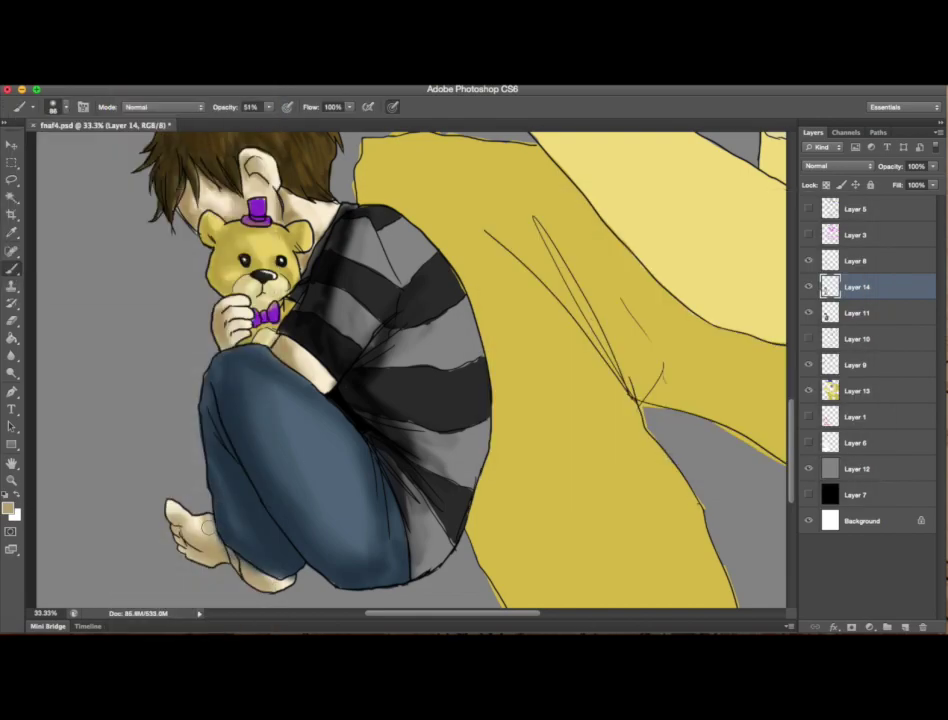
Step: Add a new layer above Layer 13 and paint solid black shadows around the tall figure's eye, nose, mouth and chin
key("z")
left_click(360, 345, "alt")
left_click(360, 345)
scroll(400, 370, "up", 3)
left_click(856, 390)
left_click(905, 627)
key("b")
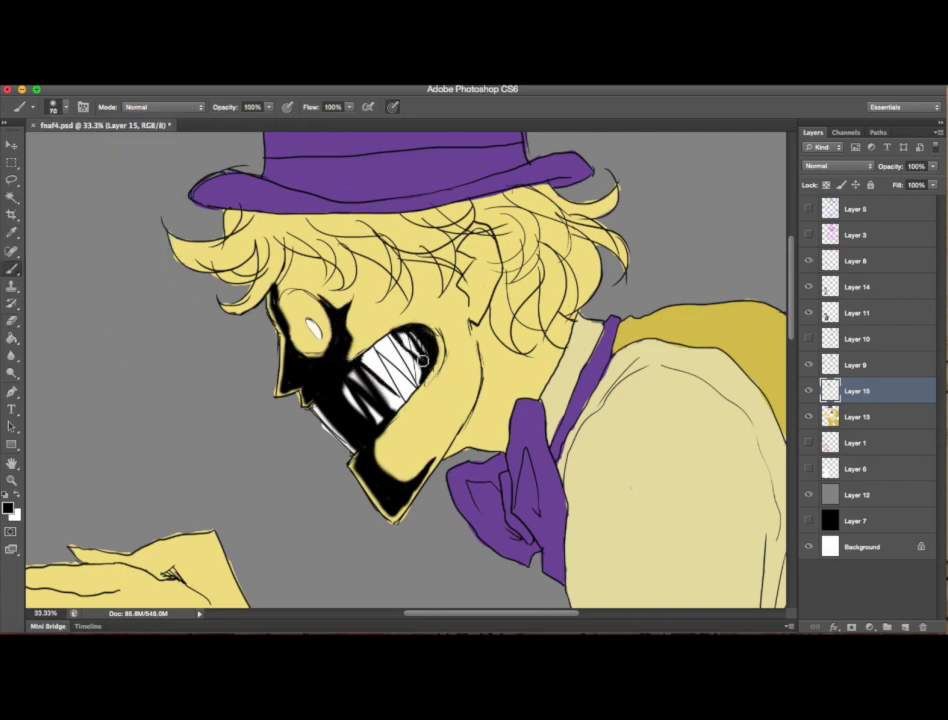
Step: Fill the inside of the tall figure's ear with black and erase the excess along its edge
key("bracketright")
left_click_drag(466, 280, 483, 237)
key("e")
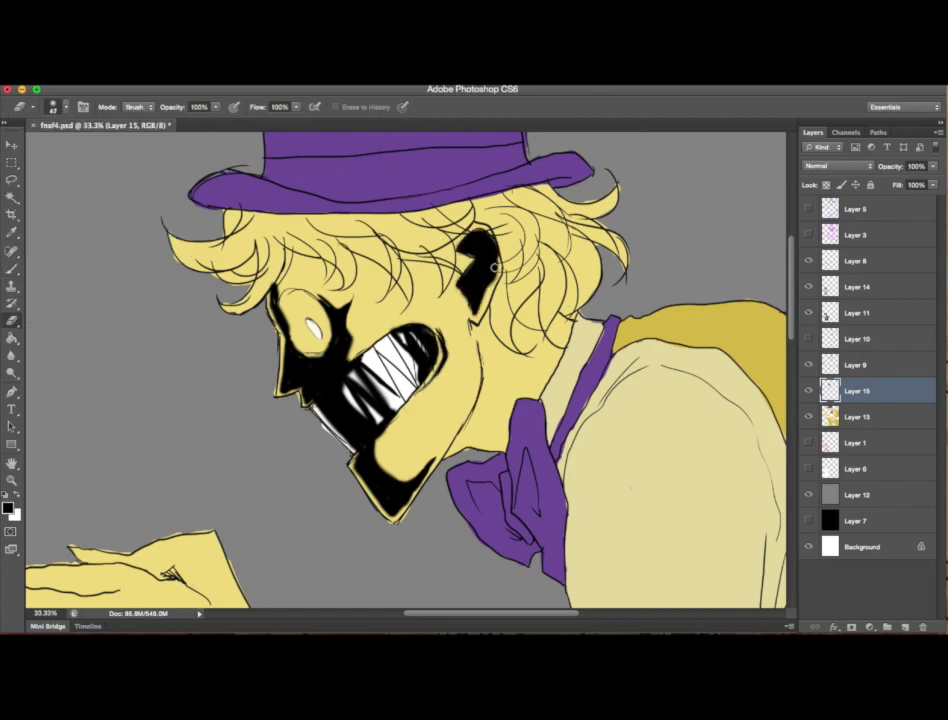
Step: Paint the front of the tall figure's hair and most of the top hat in solid black shadow
key("b")
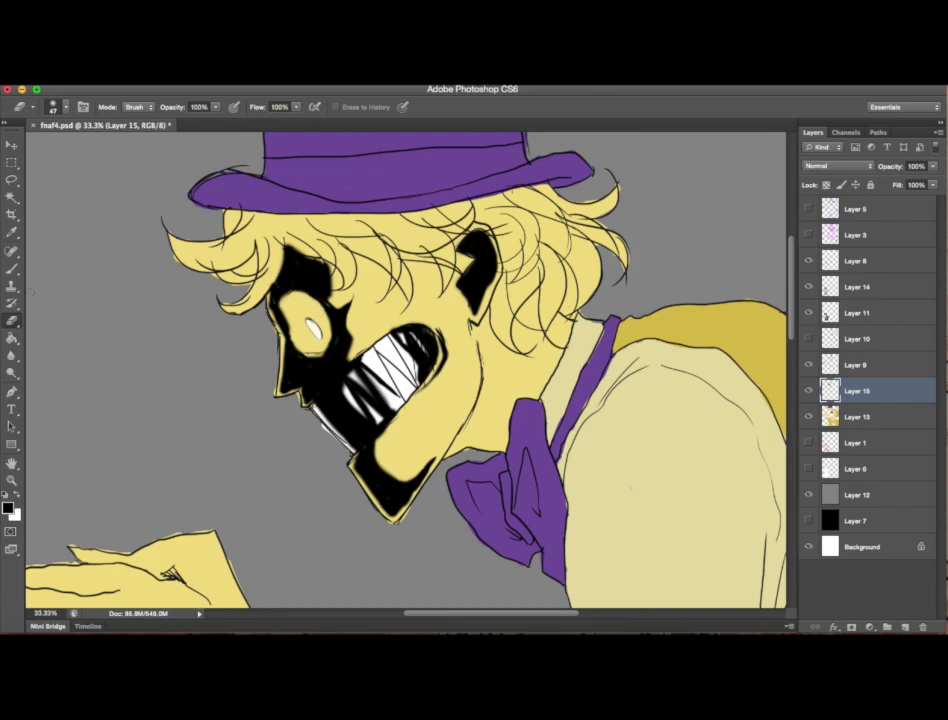
mouse_move(262, 232)
left_mouse_down()
mouse_move(212, 243)
mouse_move(237, 190)
mouse_move(337, 257)
mouse_move(290, 235)
mouse_move(381, 245)
mouse_move(405, 232)
mouse_move(470, 244)
left_mouse_up()
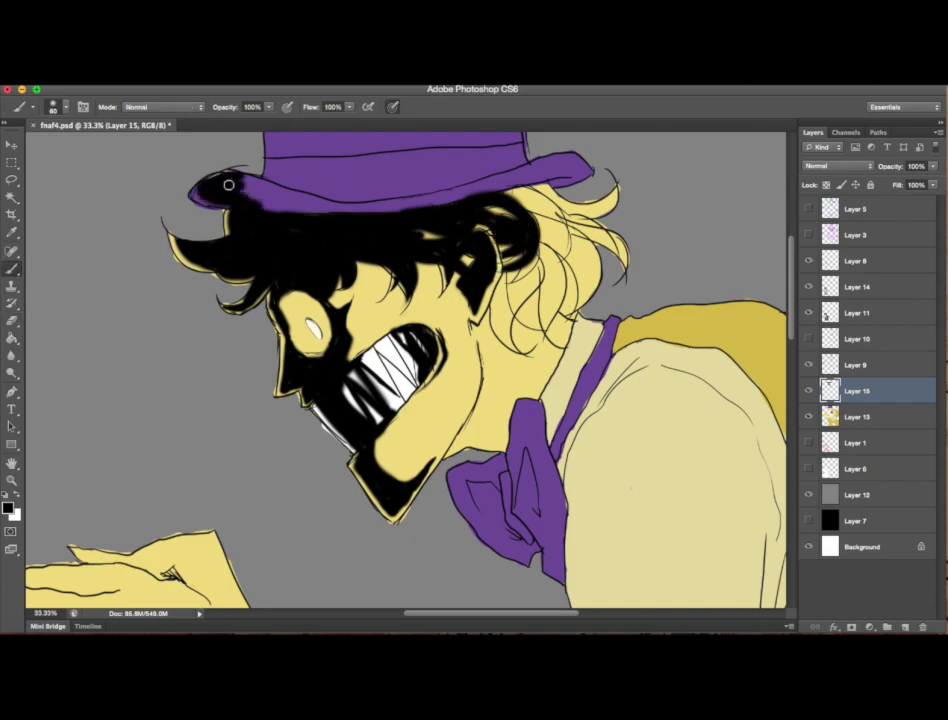
scroll(234, 197, "up", 3)
mouse_move(215, 272)
left_mouse_down()
mouse_move(288, 281)
mouse_move(370, 174)
mouse_move(435, 275)
left_mouse_up()
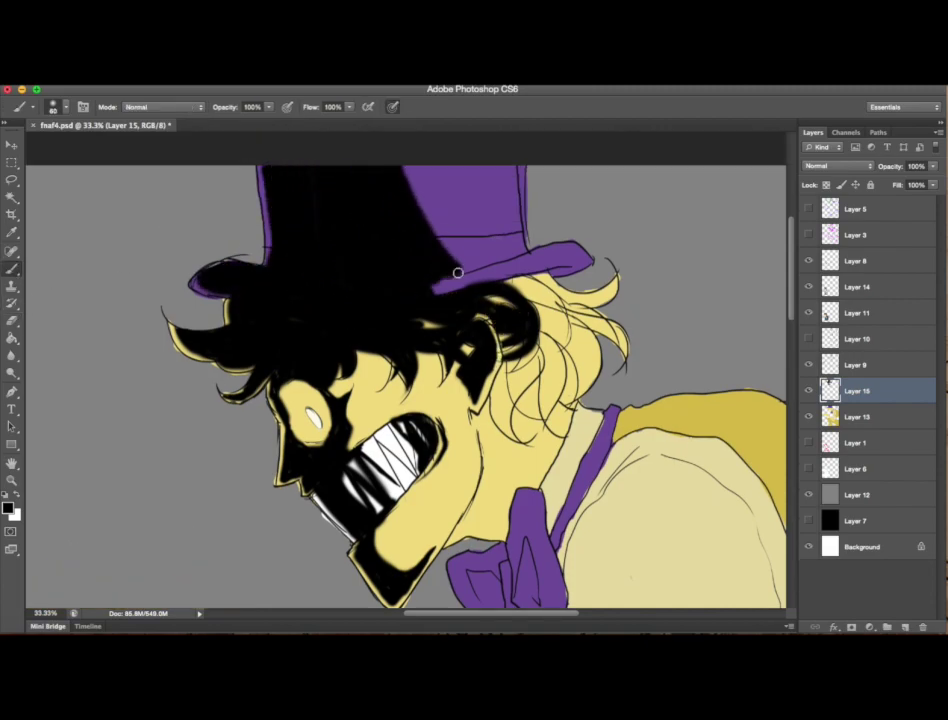
Step: Paint black shadows over the tall figure's neck, bow tie, collar and the locks of hair behind the ear
scroll(752, 318, "down", 3)
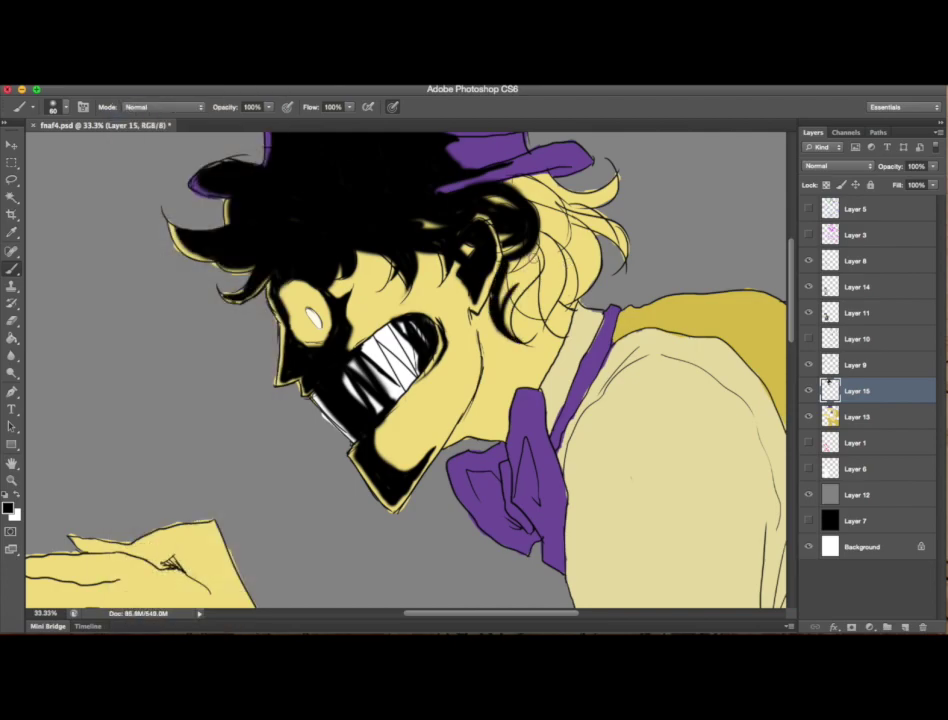
scroll(405, 370, "down", 3)
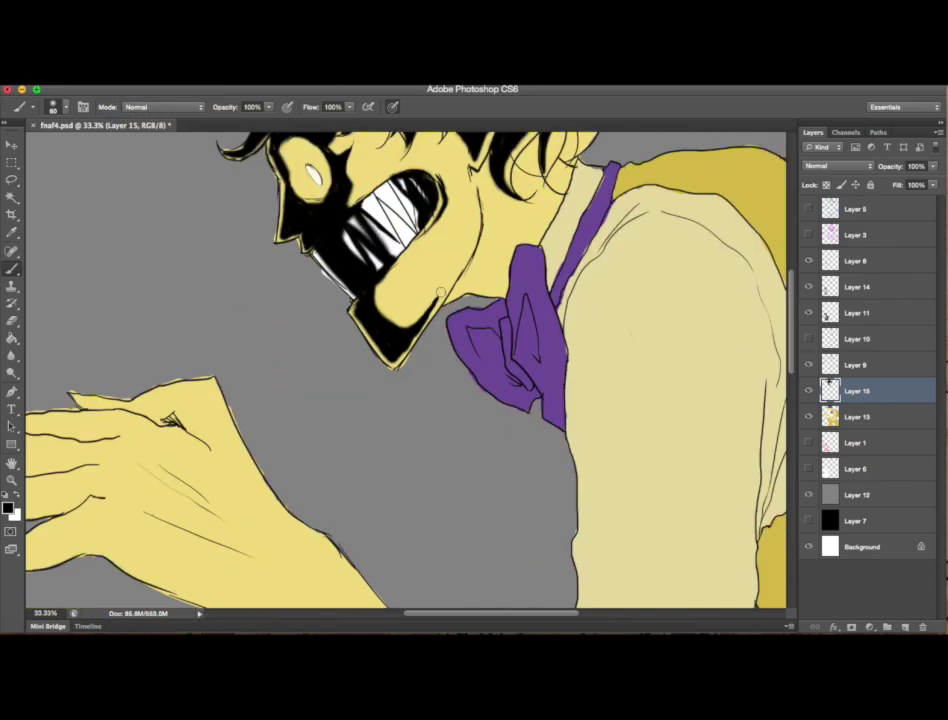
scroll(765, 352, "up", 2)
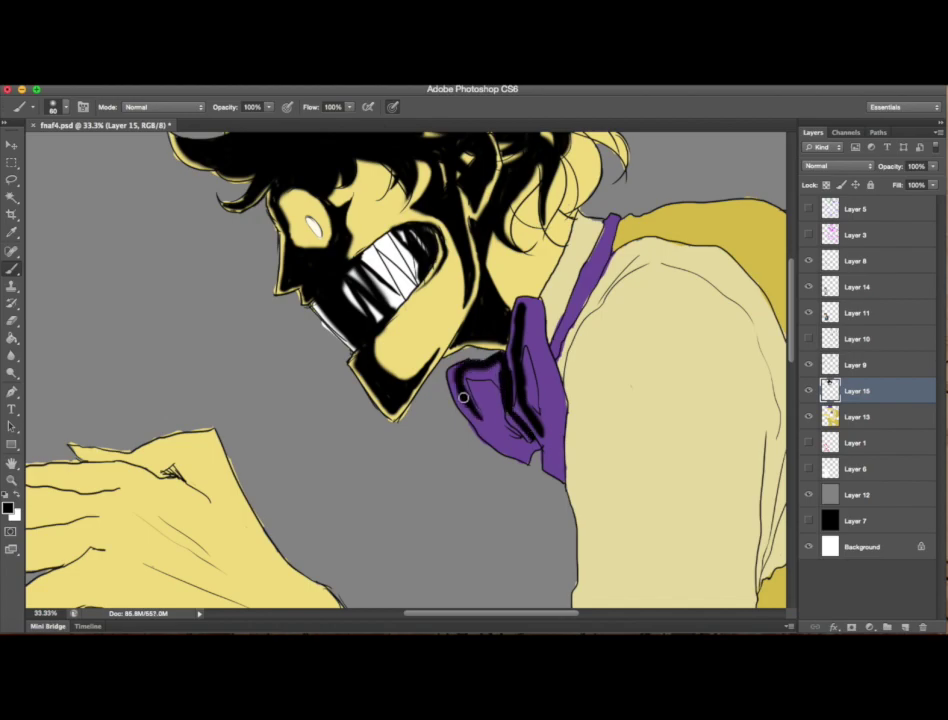
mouse_move(533, 367)
left_mouse_down()
mouse_move(539, 428)
mouse_move(585, 299)
mouse_move(585, 260)
left_mouse_up()
scroll(498, 297, "up", 3)
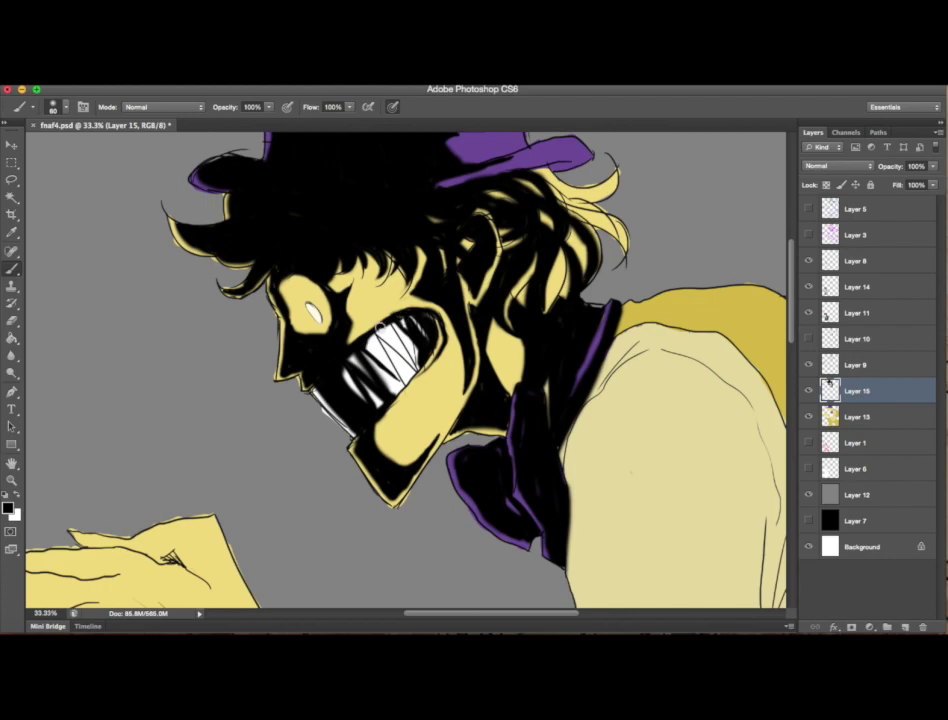
Step: Paint a thick black shadow down the front edge of the tall figure's sleeve to its torn cuff
scroll(373, 430, "right", 5)
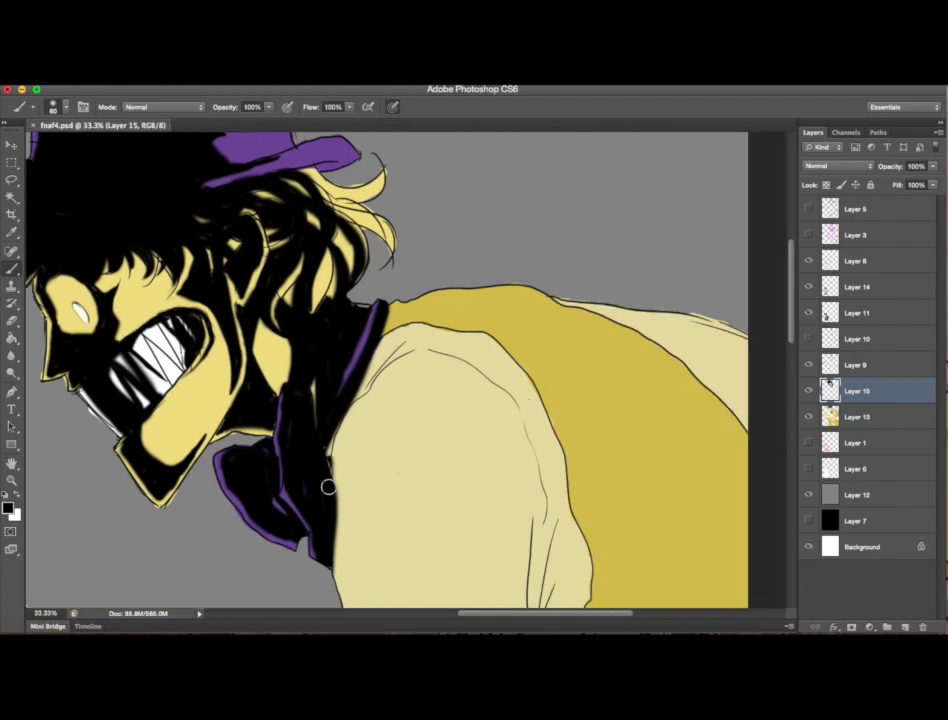
scroll(325, 466, "down", 6)
mouse_move(340, 140)
left_mouse_down()
mouse_move(365, 278)
mouse_move(358, 455)
left_mouse_up()
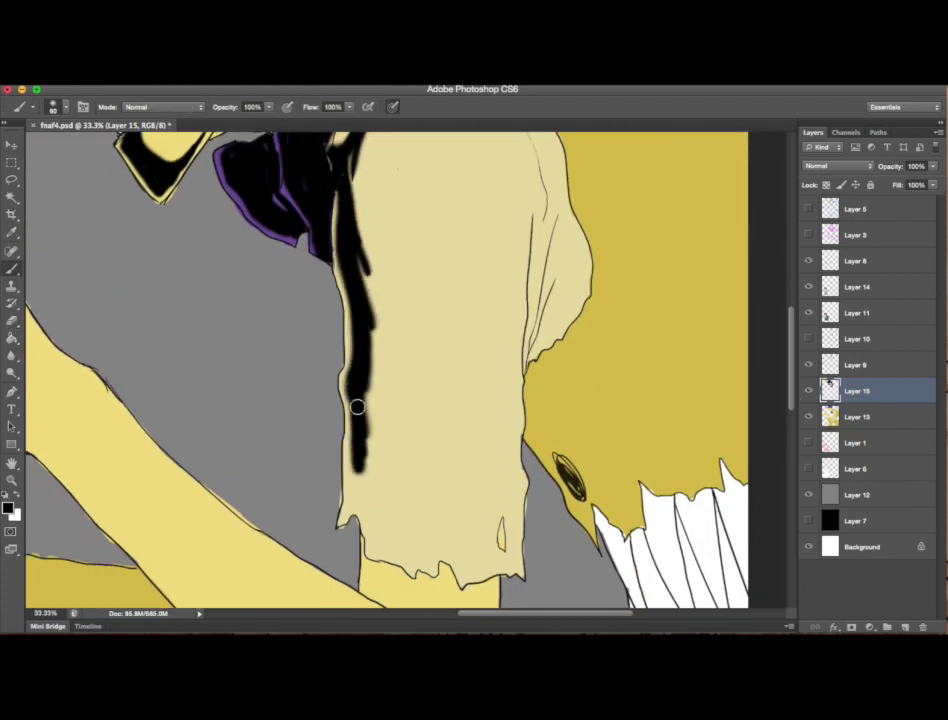
mouse_move(355, 500)
left_mouse_down()
mouse_move(376, 530)
mouse_move(374, 545)
mouse_move(378, 484)
mouse_move(419, 562)
mouse_move(391, 505)
mouse_move(380, 285)
mouse_move(354, 181)
mouse_move(390, 274)
mouse_move(369, 323)
mouse_move(422, 531)
left_mouse_up()
scroll(462, 572, "up", 5)
left_click_drag(420, 190, 394, 301)
Step: Enlarge the brush to 100 px and fill the tall figure's shoulder line and back with black shadow
scroll(394, 301, "up", 2)
scroll(394, 301, "right", 3)
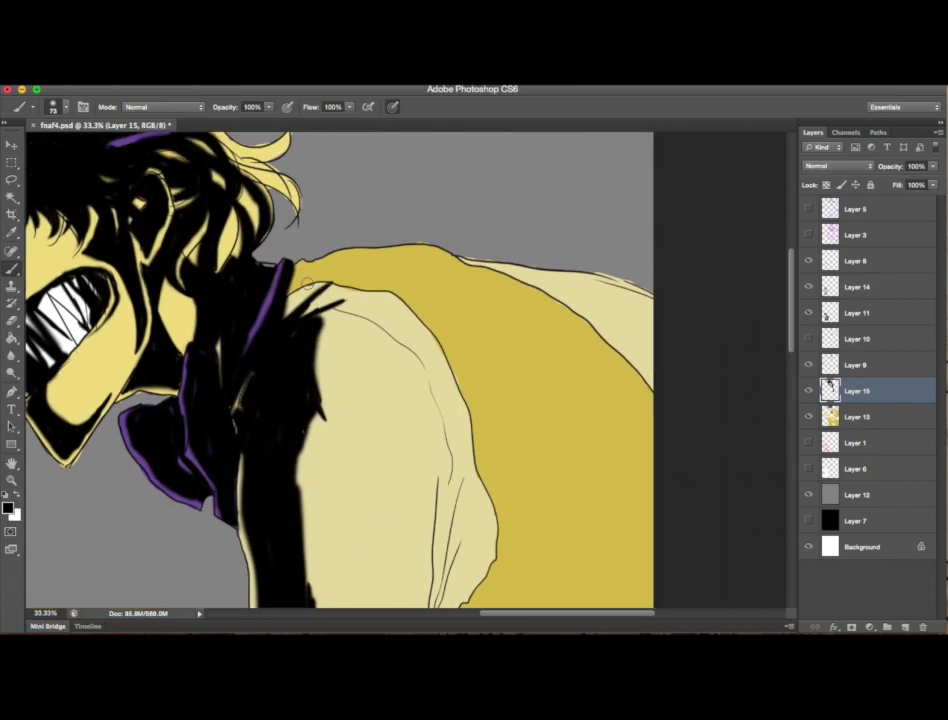
scroll(394, 301, "up", 3)
scroll(186, 269, "up", 3)
scroll(270, 300, "down", 8)
key("bracketright")
key("bracketright")
key("bracketright")
mouse_move(380, 200)
left_mouse_down()
mouse_move(600, 278)
mouse_move(480, 262)
mouse_move(442, 237)
left_mouse_up()
left_click_drag(520, 325, 560, 395)
left_click_drag(535, 450, 640, 550)
Step: Extend the black shadow down the lower back and between the white bars at the torn waist
scroll(701, 378, "down", 10)
mouse_move(610, 200)
left_mouse_down()
mouse_move(652, 339)
mouse_move(592, 420)
mouse_move(630, 540)
mouse_move(530, 415)
mouse_move(580, 500)
mouse_move(615, 480)
mouse_move(649, 609)
left_mouse_up()
left_click_drag(503, 346, 548, 396)
left_click_drag(493, 393, 538, 426)
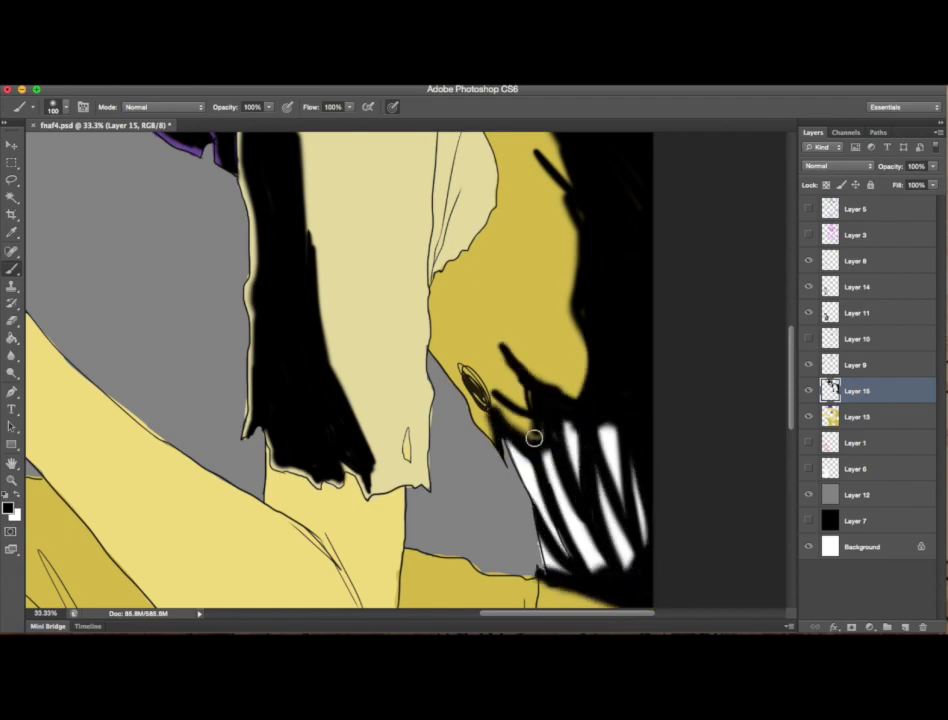
Step: Shade the rear edge of the sleeve and the side of the torso with black, and save the file
left_click_drag(420, 175, 432, 292)
scroll(432, 292, "up", 3)
mouse_move(335, 140)
left_mouse_down()
mouse_move(340, 290)
mouse_move(330, 365)
left_mouse_up()
mouse_move(440, 454)
left_mouse_down()
mouse_move(480, 366)
mouse_move(449, 470)
mouse_move(500, 485)
left_mouse_up()
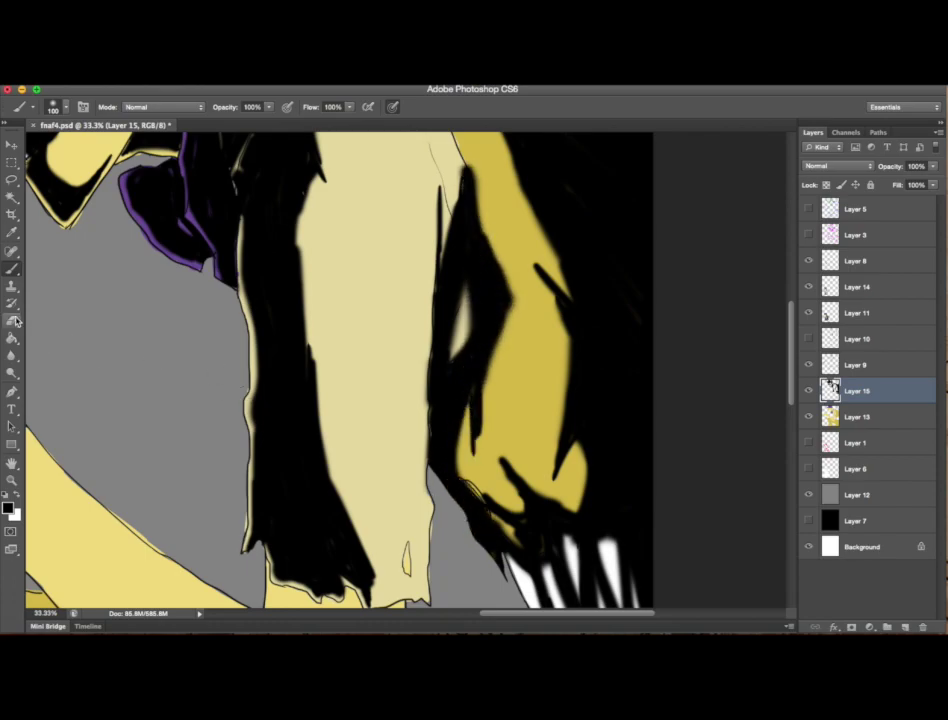
key("e")
key("b")
scroll(447, 345, "up", 6)
key("ctrl+s")
scroll(437, 328, "left", 5)
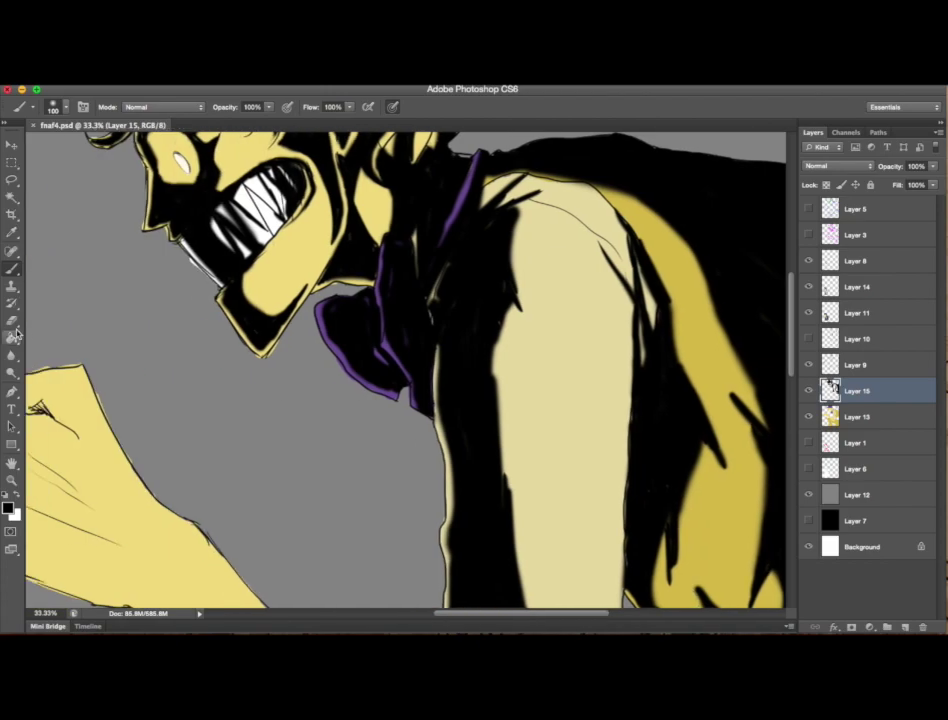
Step: Paint black shadows with pointed creases on the tall figure's hip and along the underside of the thigh
key("e")
scroll(440, 360, "down", 10)
scroll(590, 322, "down", 8)
key("b")
mouse_move(474, 278)
left_mouse_down()
mouse_move(515, 363)
mouse_move(543, 311)
left_mouse_up()
mouse_move(592, 333)
left_mouse_down()
mouse_move(471, 366)
mouse_move(447, 442)
mouse_move(370, 585)
left_mouse_up()
mouse_move(406, 260)
left_mouse_down()
mouse_move(436, 383)
mouse_move(422, 370)
mouse_move(328, 550)
mouse_move(385, 501)
mouse_move(387, 455)
mouse_move(78, 411)
mouse_move(45, 330)
mouse_move(377, 483)
mouse_move(421, 383)
mouse_move(398, 268)
left_mouse_up()
Step: Shade the arm from the torn cuff to the elbow in black, erase the excess at its edge and save the file
key("e")
key("b")
mouse_move(329, 208)
left_mouse_down()
mouse_move(334, 325)
mouse_move(309, 318)
mouse_move(290, 257)
mouse_move(320, 331)
left_mouse_up()
key("e")
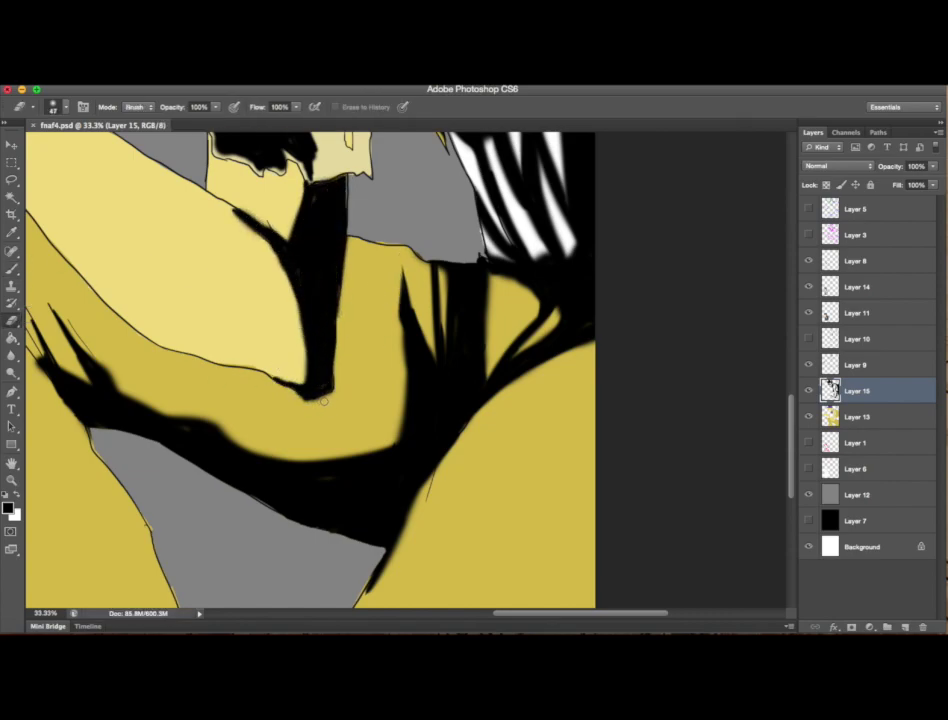
scroll(518, 599, "up", 3)
scroll(518, 599, "left", 5)
key("b")
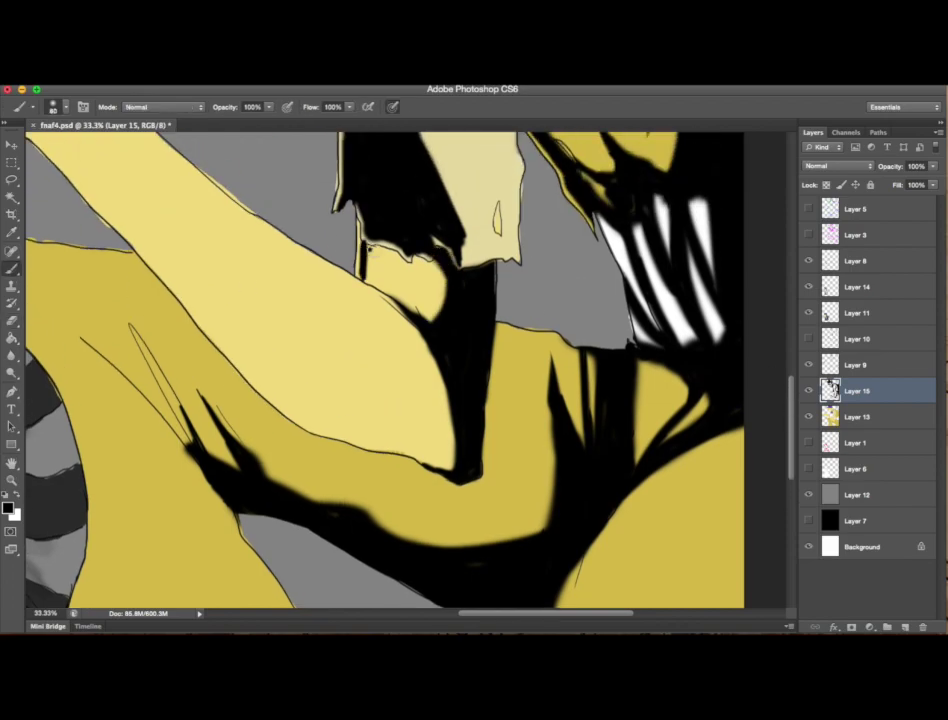
key("s")
key("b")
scroll(480, 622, "up", 7)
scroll(480, 622, "left", 9)
key("super+s")
Step: Paint a black shadow along the upper edge of the tall figure's outstretched forearm
scroll(430, 408, "right", 8)
scroll(415, 487, "left", 10)
scroll(415, 487, "up", 2)
mouse_move(310, 170)
left_mouse_down()
mouse_move(497, 415)
mouse_move(614, 508)
left_mouse_up()
scroll(614, 508, "down", 5)
left_click_drag(614, 298, 754, 438)
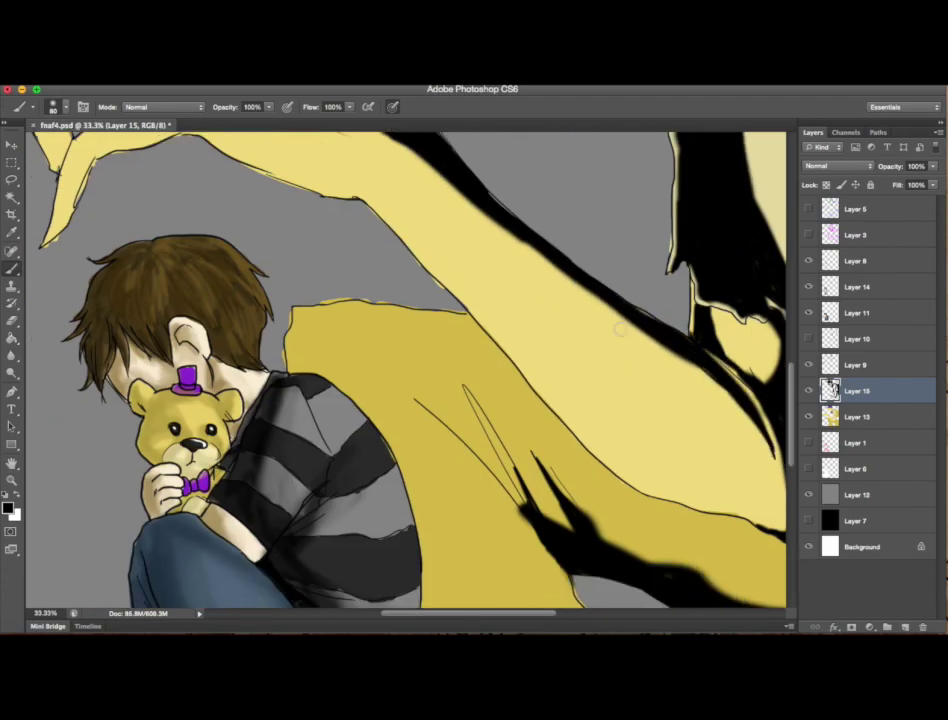
Step: Shade the wrist and the underside of the outstretched hand, lowest finger and forearm with black
scroll(378, 347, "up", 3)
mouse_move(201, 271)
left_mouse_down()
mouse_move(317, 300)
mouse_move(254, 292)
mouse_move(381, 370)
left_mouse_up()
scroll(790, 407, "up", 1)
scroll(790, 407, "up", 1)
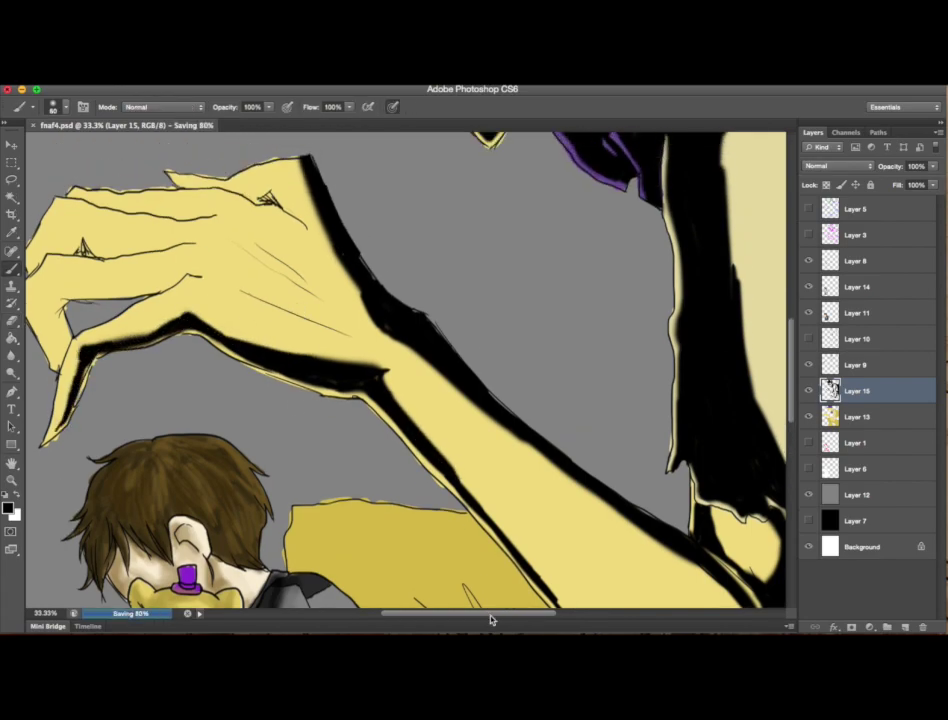
left_click_drag(491, 617, 441, 617)
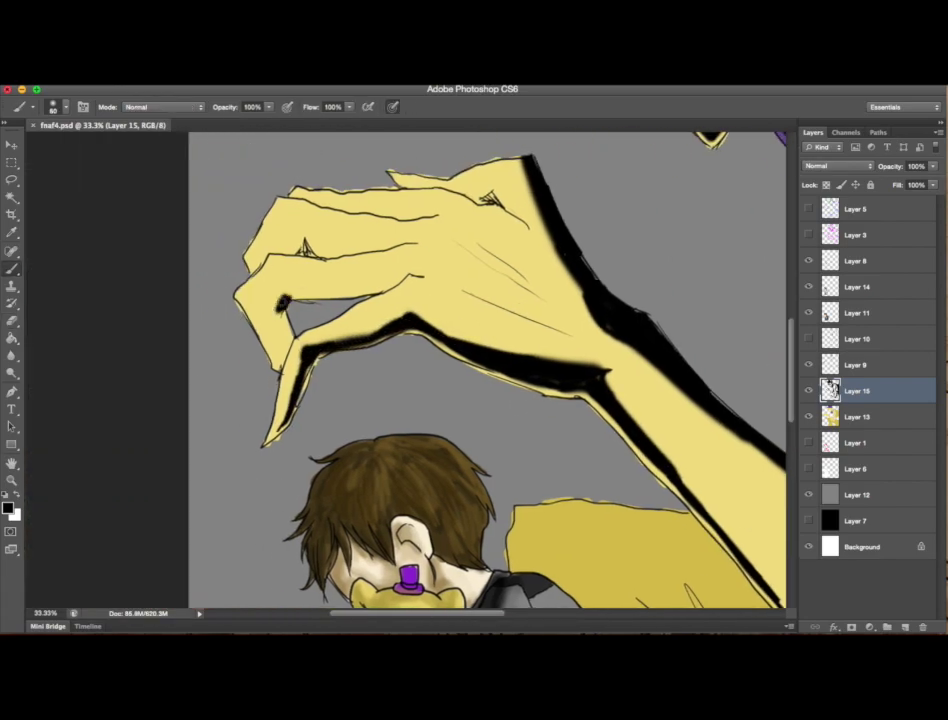
Step: Paint black shadows along the remaining fingers of the outstretched hand, trimming the strokes with the eraser
left_click(12, 320)
key("b")
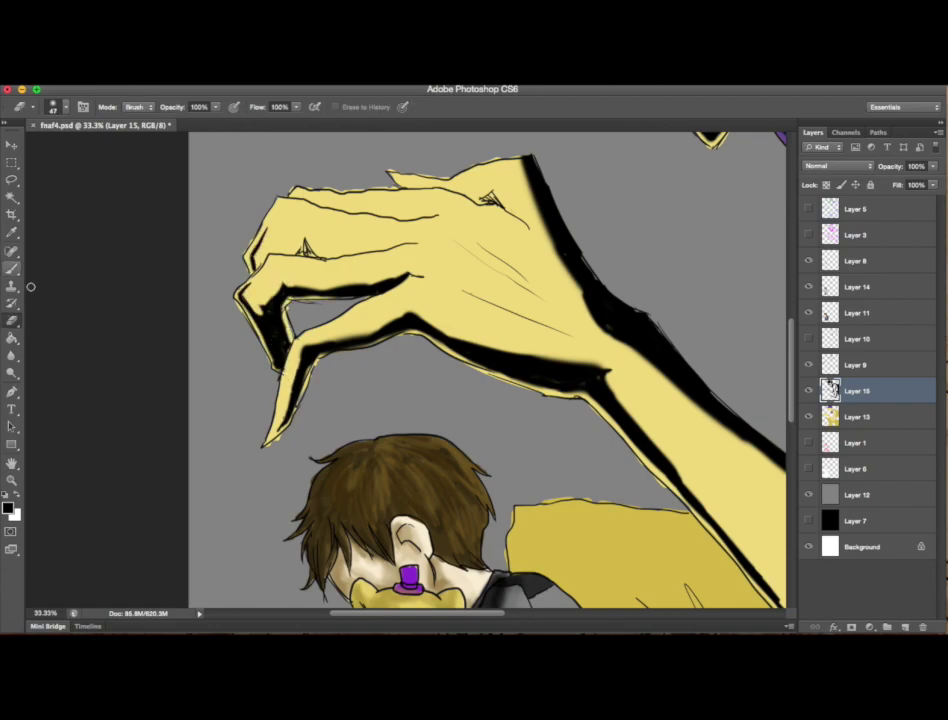
left_click(155, 112)
key("e")
key("b")
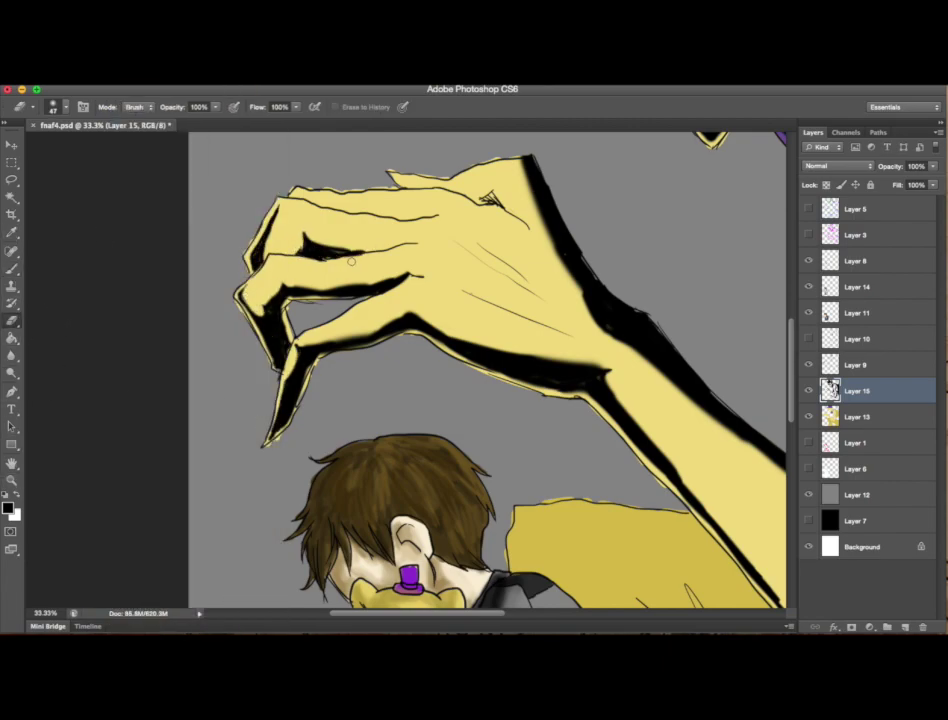
key("e")
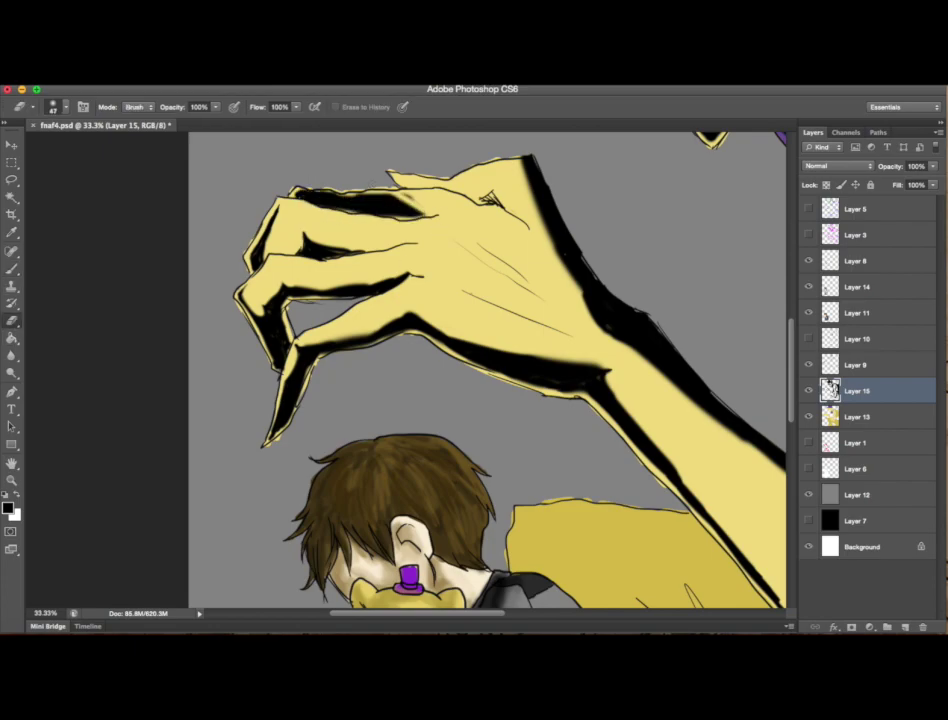
Step: Add tapered black shadows to the thumb, knuckles and tendons on the back of the hand, cleaning their edges with the eraser
left_click(12, 270)
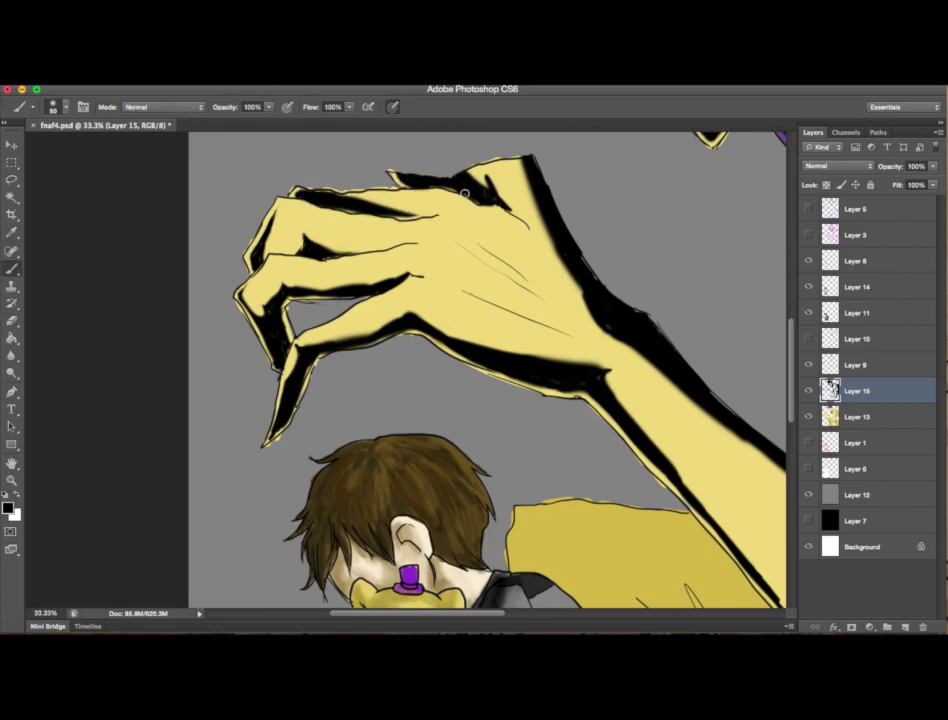
left_click(12, 320)
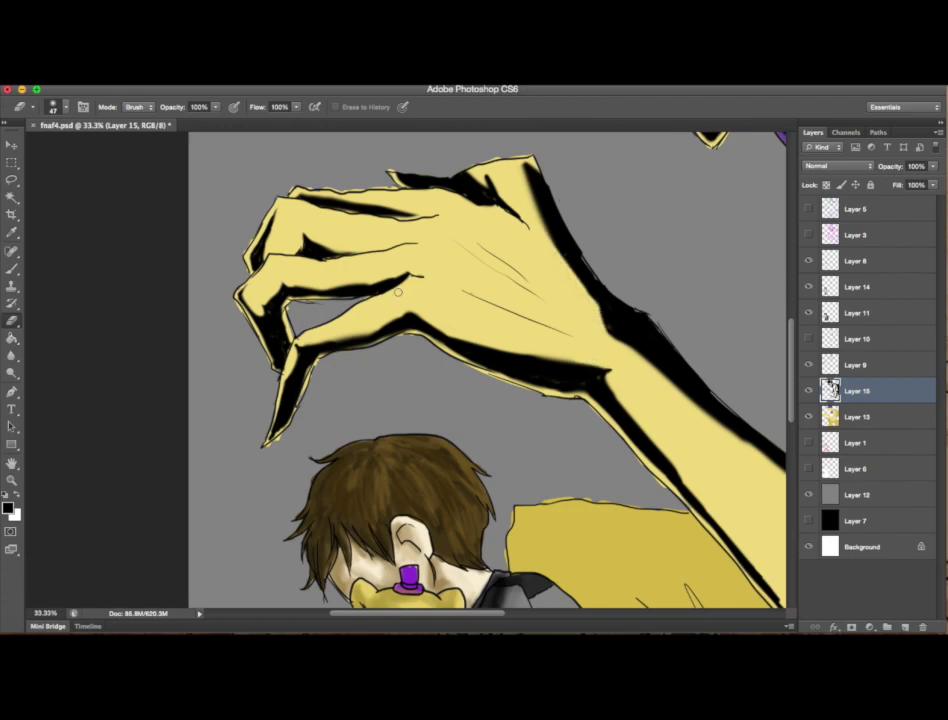
key("b")
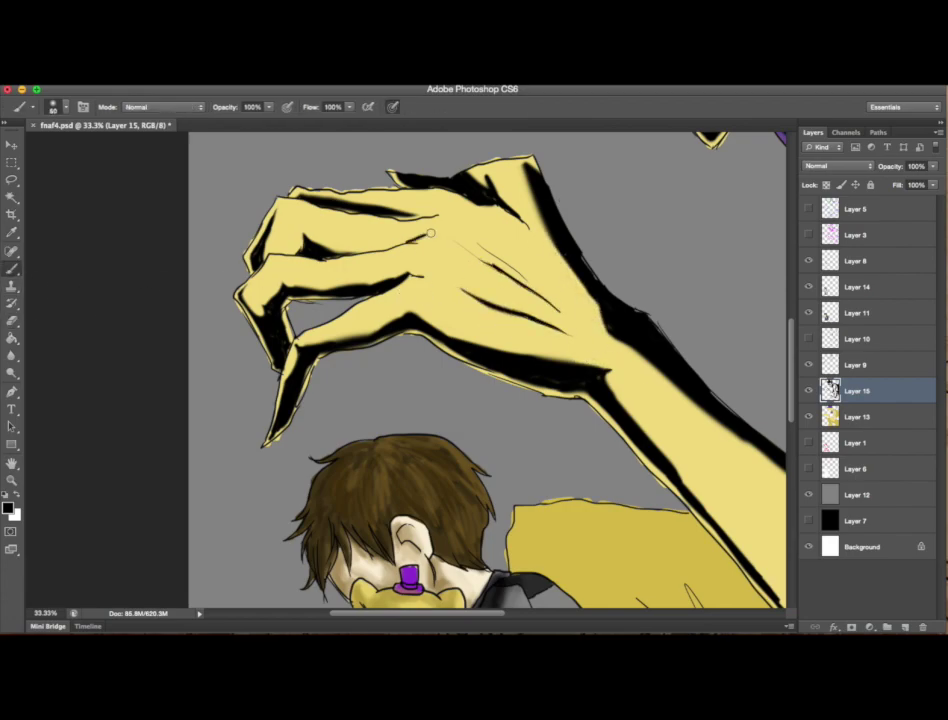
key("e")
key("b")
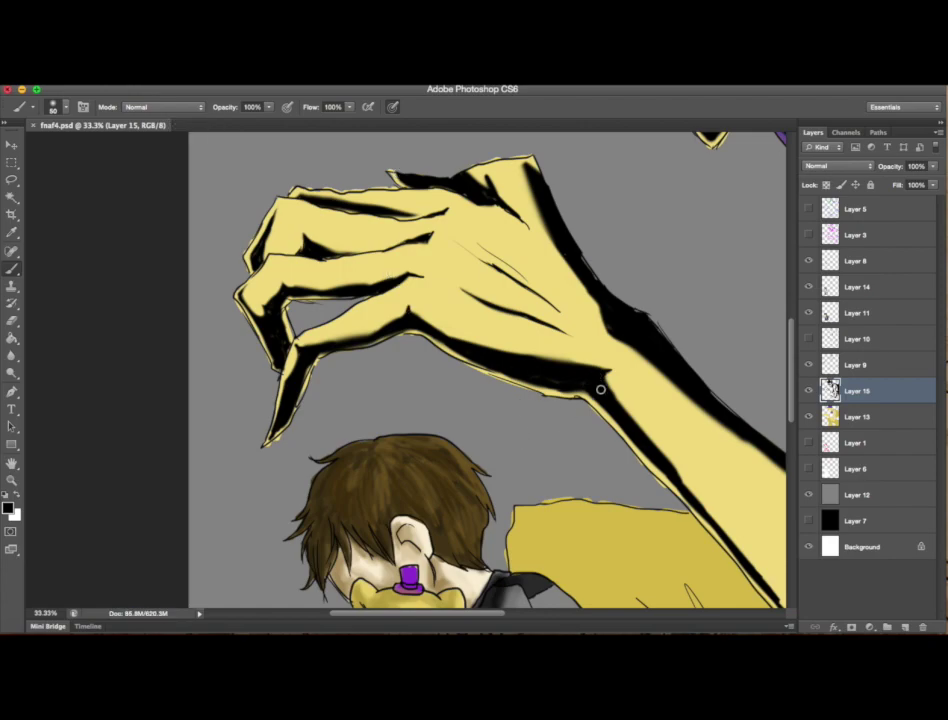
key("e")
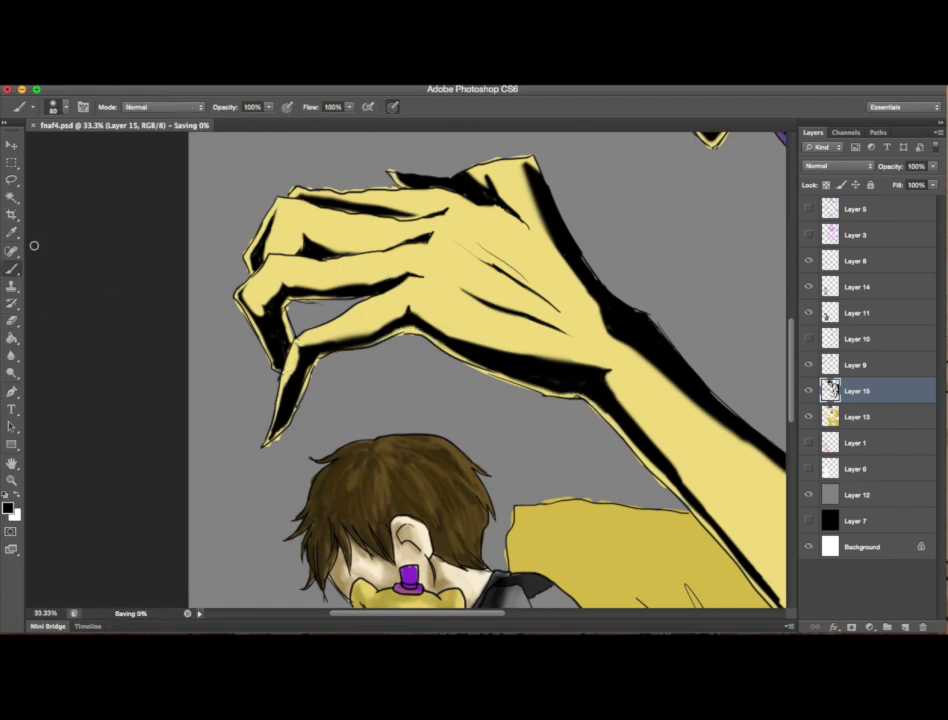
Step: Refine the black shadow under the forearm and extend long black creases across the tall figure's bent knee
scroll(232, 376, "right", 5)
key("b")
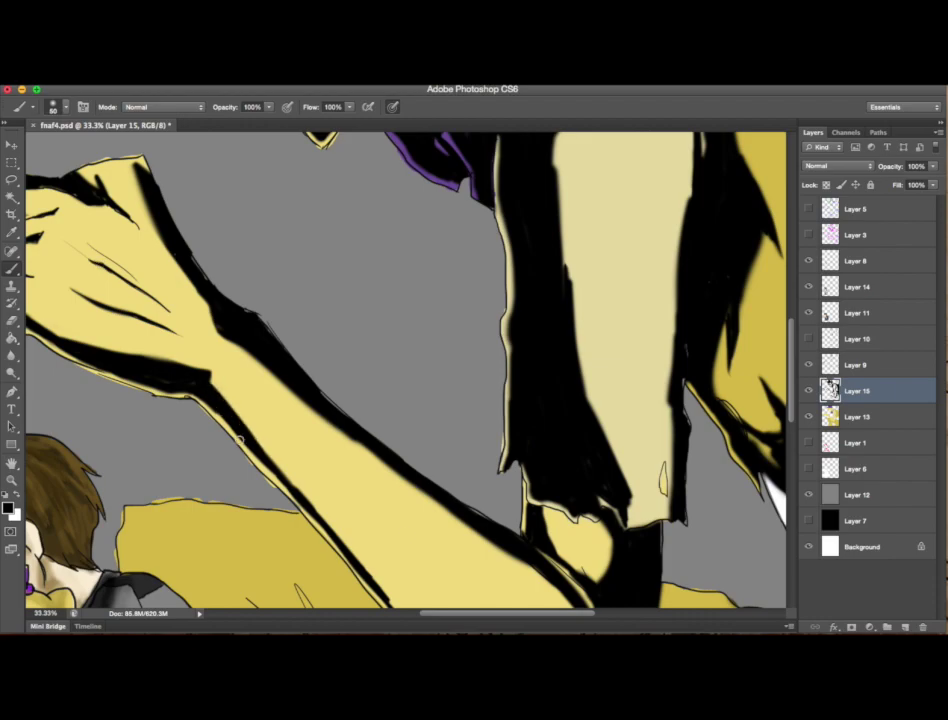
scroll(239, 439, "down", 3)
key("e")
key("b")
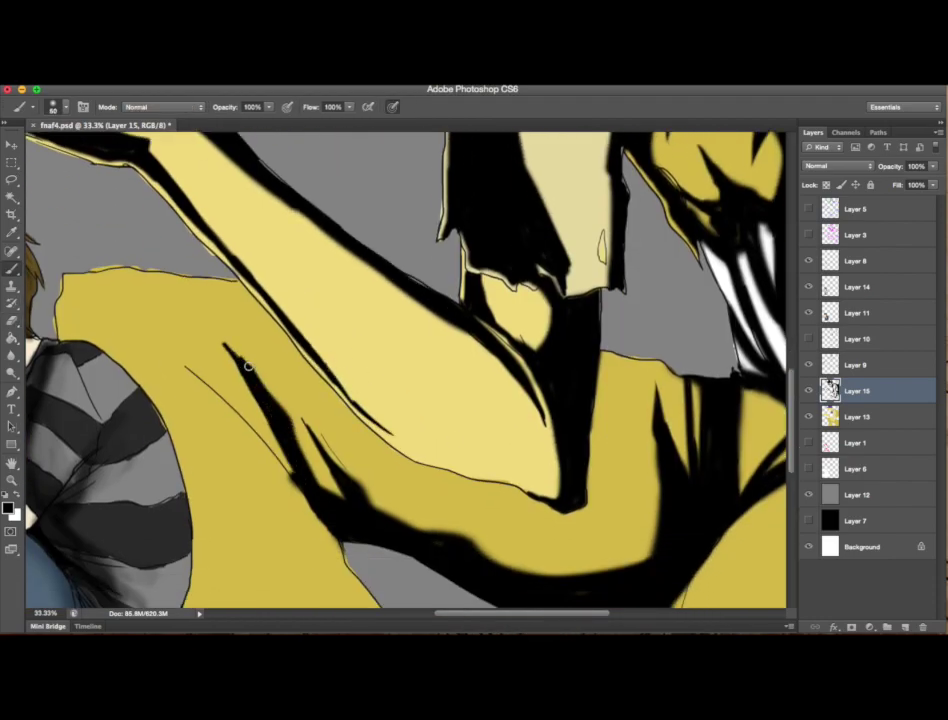
scroll(270, 350, "down", 3)
mouse_move(307, 342)
left_mouse_down()
mouse_move(290, 315)
mouse_move(215, 425)
left_mouse_up()
Step: Set the brush to 76 px and fill both sides of the lower leg behind the child with black shadow
key("bracketleft")
key("bracketleft")
key("bracketleft")
mouse_move(170, 370)
left_mouse_down()
mouse_move(185, 430)
mouse_move(287, 572)
left_mouse_up()
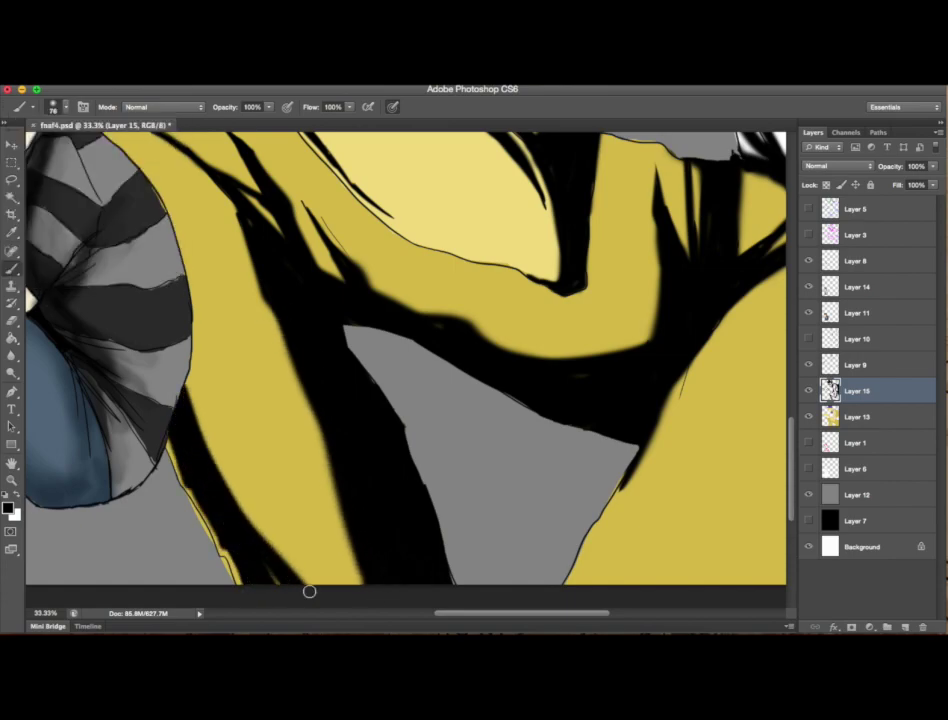
scroll(287, 572, "up", 3)
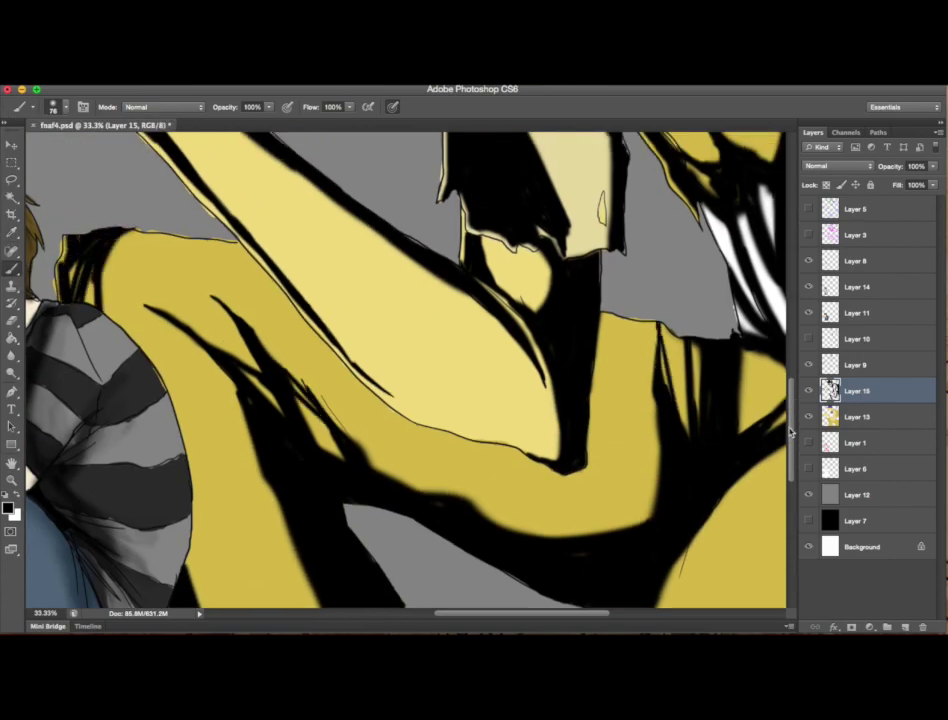
Step: Shade the inner edge of the tall figure's other leg with black, adding pointed creases near the hip
key("e")
scroll(793, 428, "down", 5)
scroll(793, 428, "right", 5)
left_click_drag(391, 345, 355, 430)
mouse_move(330, 470)
left_mouse_down()
mouse_move(491, 224)
mouse_move(370, 373)
mouse_move(332, 546)
mouse_move(579, 225)
left_mouse_up()
key("b")
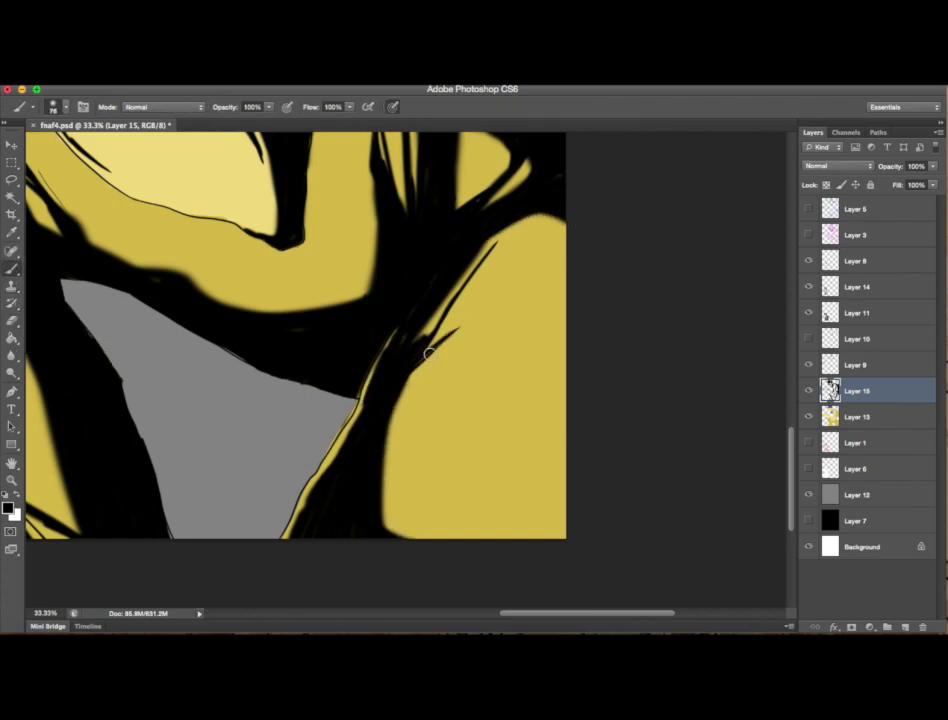
Step: Add jagged black folds along the inner shadow of the leg behind the child
scroll(549, 432, "left", 5)
mouse_move(267, 478)
left_mouse_down()
mouse_move(248, 396)
mouse_move(212, 340)
left_mouse_up()
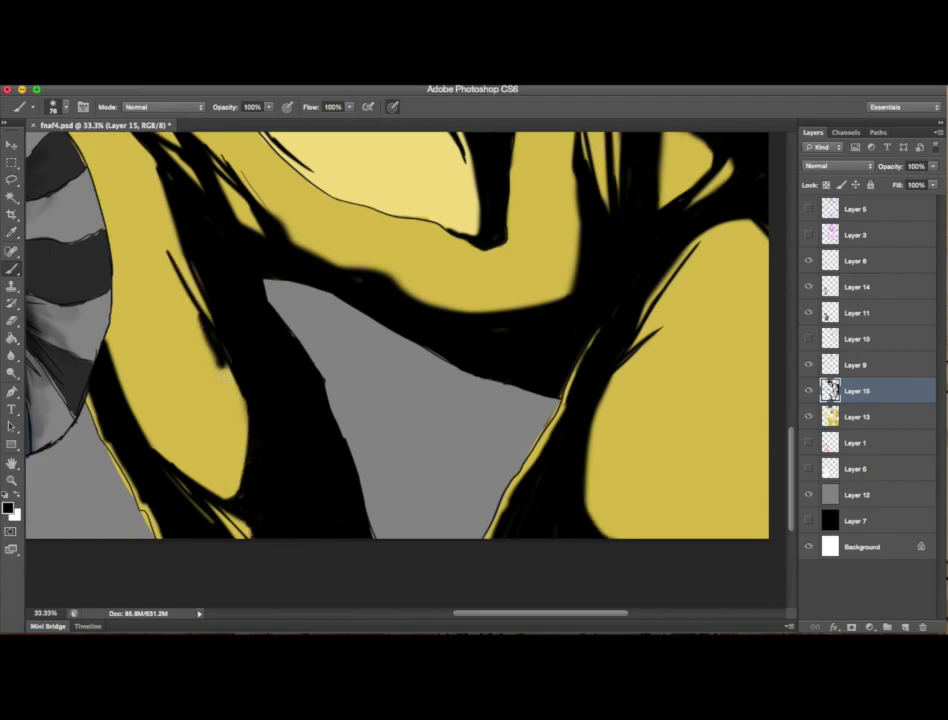
scroll(641, 523, "up", 5)
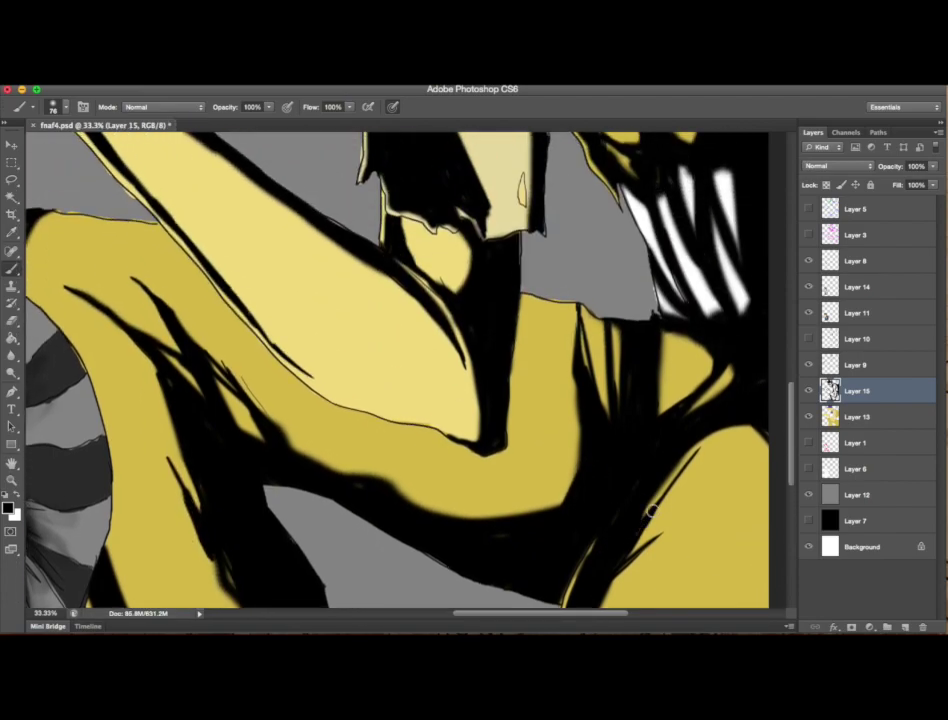
Step: Hide the grey Layer 12 and show the black Layer 7 as the backdrop for the whole drawing
scroll(783, 377, "up", 5)
scroll(783, 377, "right", 10)
scroll(783, 377, "down", 3)
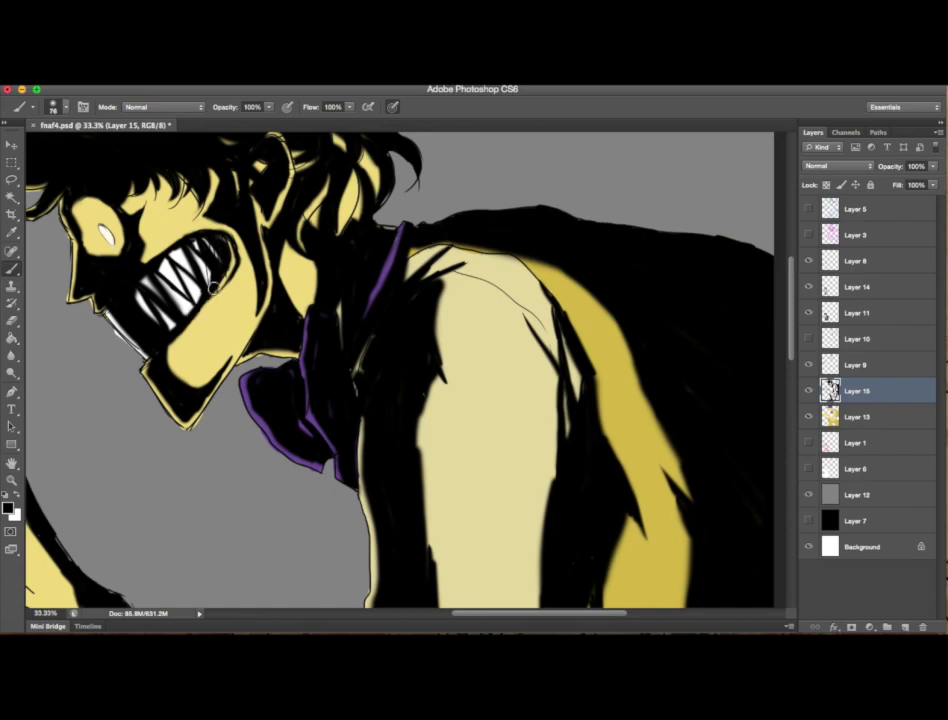
key("z")
left_click_drag(400, 380, 380, 380)
left_click_drag(932, 166, 913, 188)
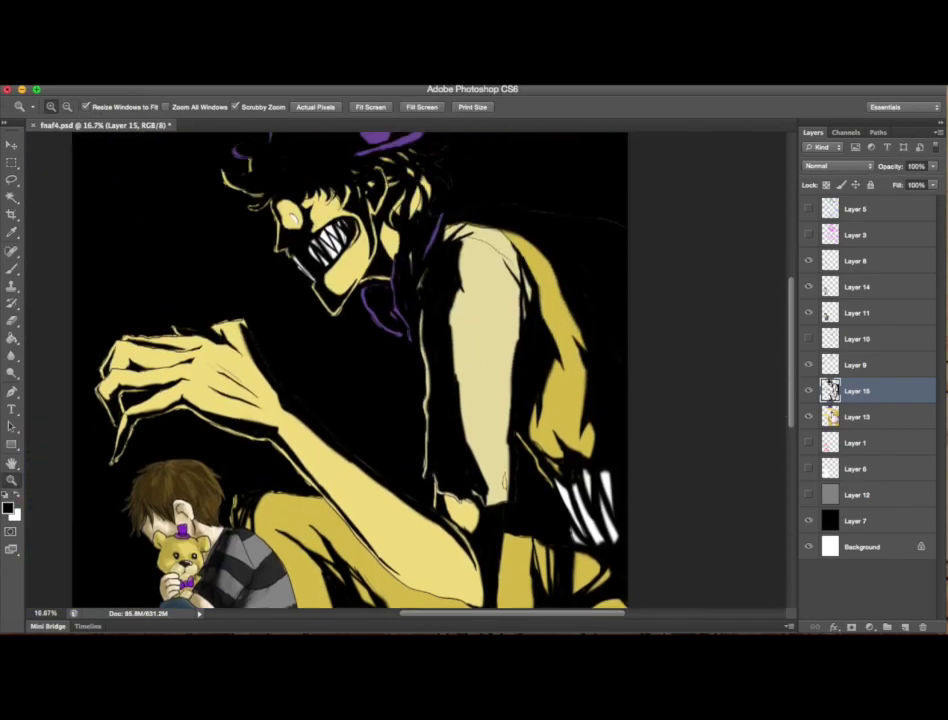
Step: Duplicate the black shadow Layer 15, reapply the blur filter to the copy and set its opacity to 50%
key("ctrl+j")
key("ctrl+alt+f")
key("Return")
left_click_drag(932, 166, 903, 190)
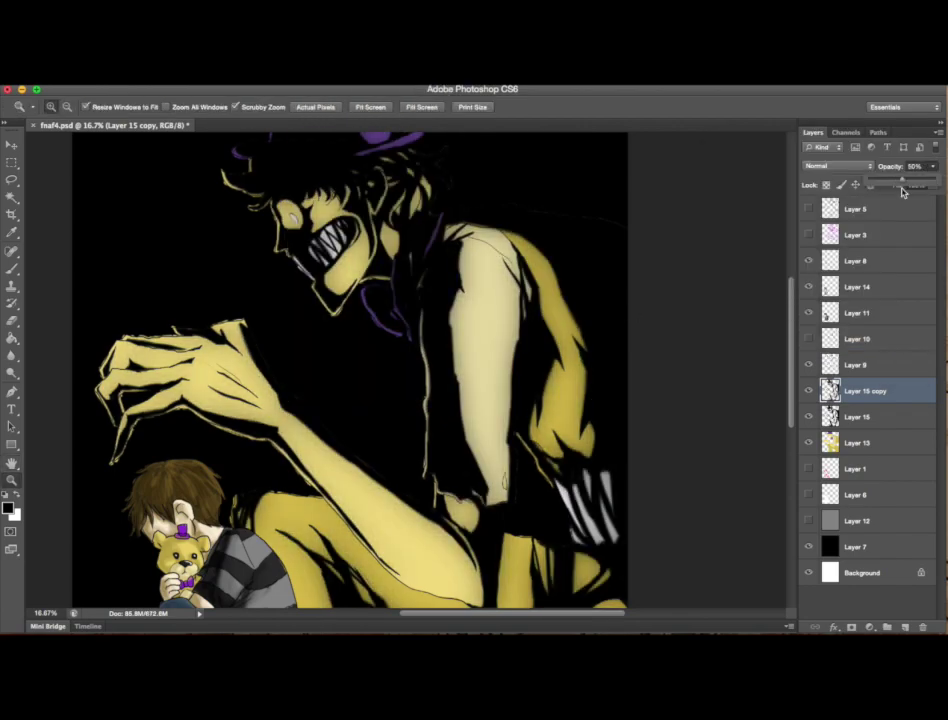
Step: Add a white glow over the tall figure's eye on a new layer and set Layer 13's opacity to 55%
left_click(904, 627)
left_click(11, 337)
left_click(18, 503)
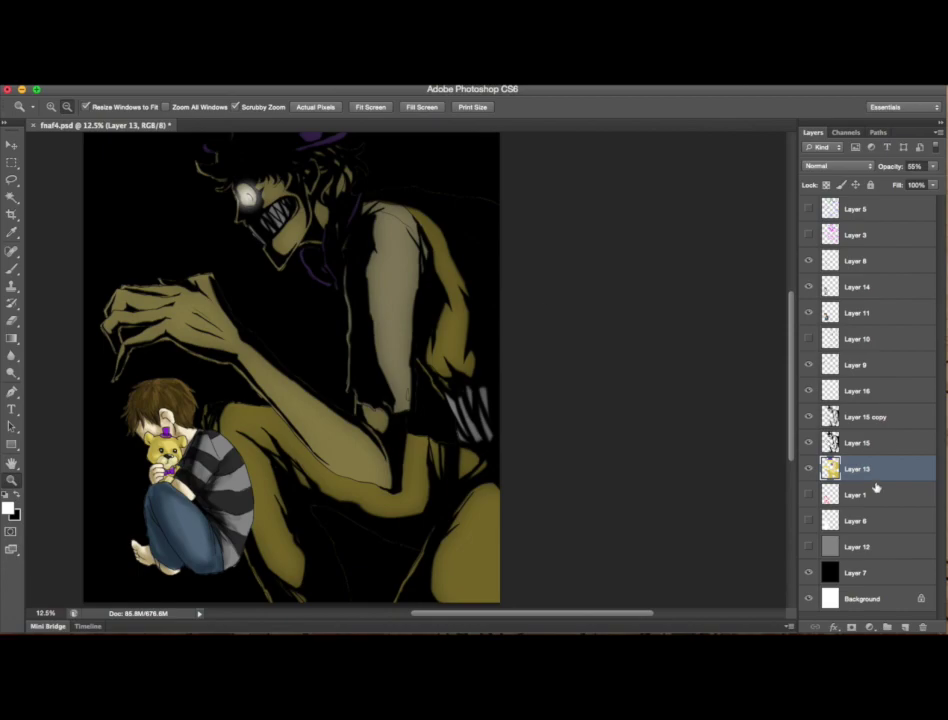
Step: Load Layer 13's outline as a selection, darken the tall figure with a black gradient on a new layer, and save the file
left_click(830, 468, "ctrl")
left_click(904, 627)
key("g")
left_click_drag(93, 212, 300, 450)
key("ctrl+d")
key("ctrl+s")
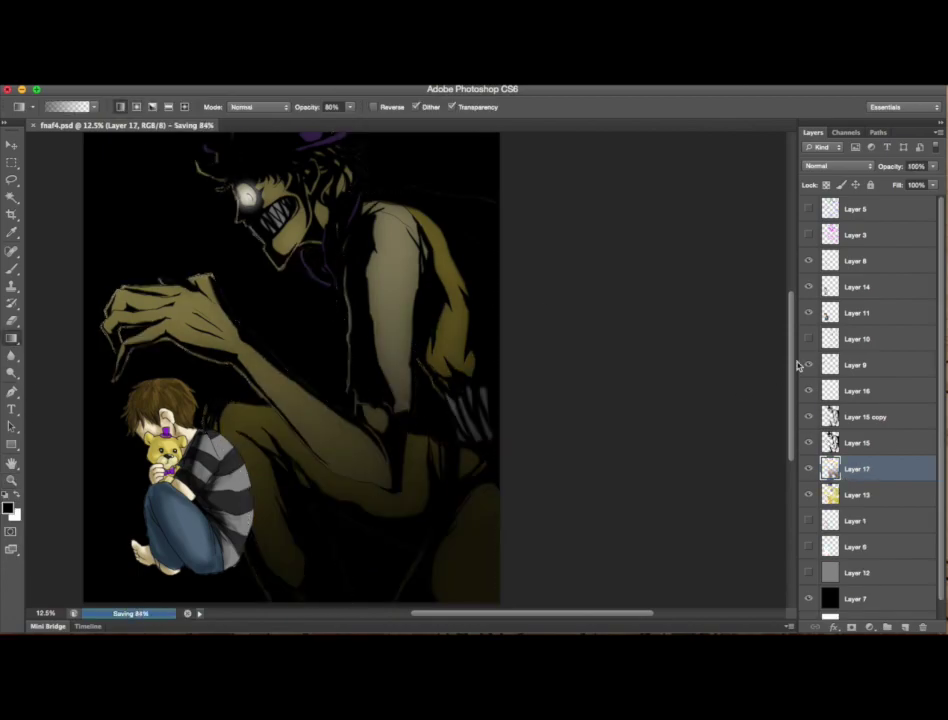
Step: Select the child's silhouette and darken it with a black-to-transparent gradient on a new layer at 90% opacity
key("z")
key("ctrl+plus")
key("ctrl+plus")
key("ctrl+minus")
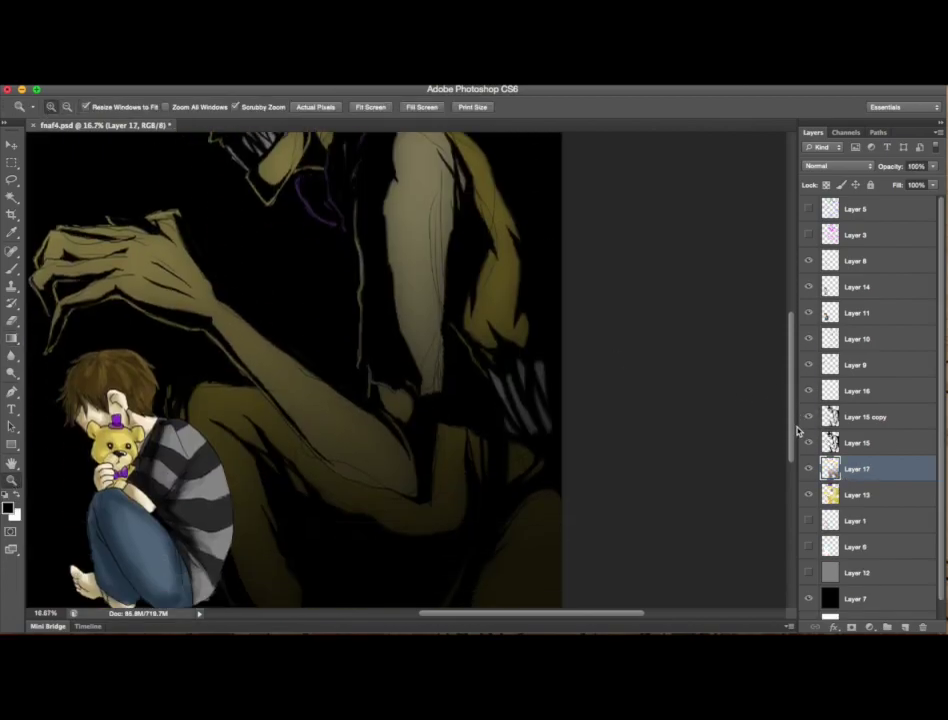
left_click_drag(606, 620, 570, 620)
scroll(415, 370, "down", 3)
left_click(830, 494, "ctrl")
left_click(860, 287)
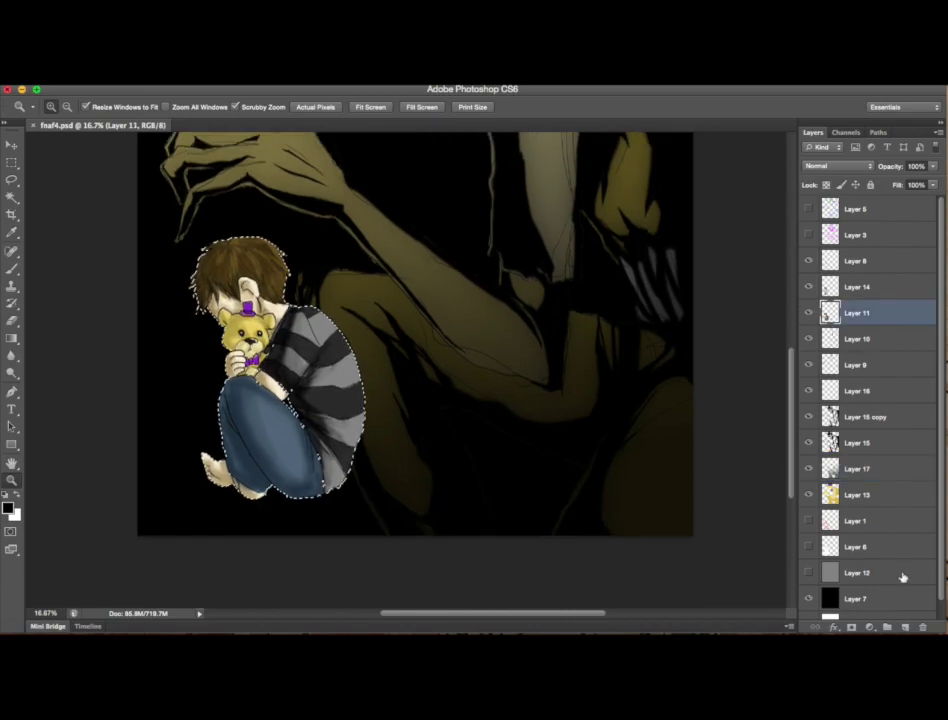
left_click(904, 627)
key("g")
left_click_drag(70, 343, 323, 316)
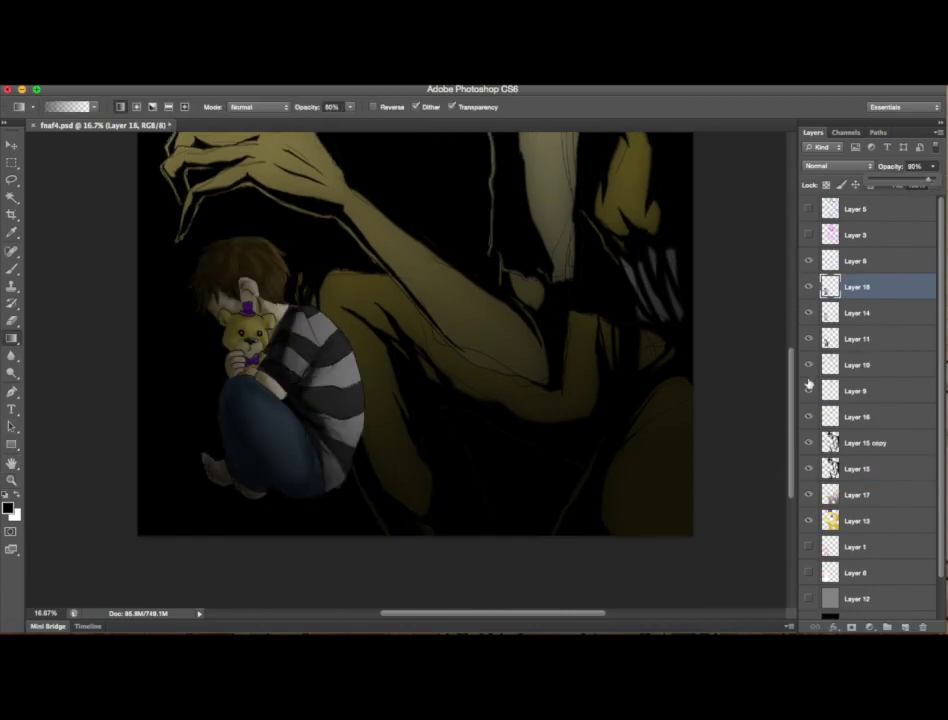
Step: Load Layer 17's outline as a selection, apply another black gradient at 80% opacity to the tall figure, and deselect
scroll(772, 311, "up", 5)
left_click(860, 494)
left_click(830, 494, "ctrl")
left_click_drag(135, 383, 402, 330)
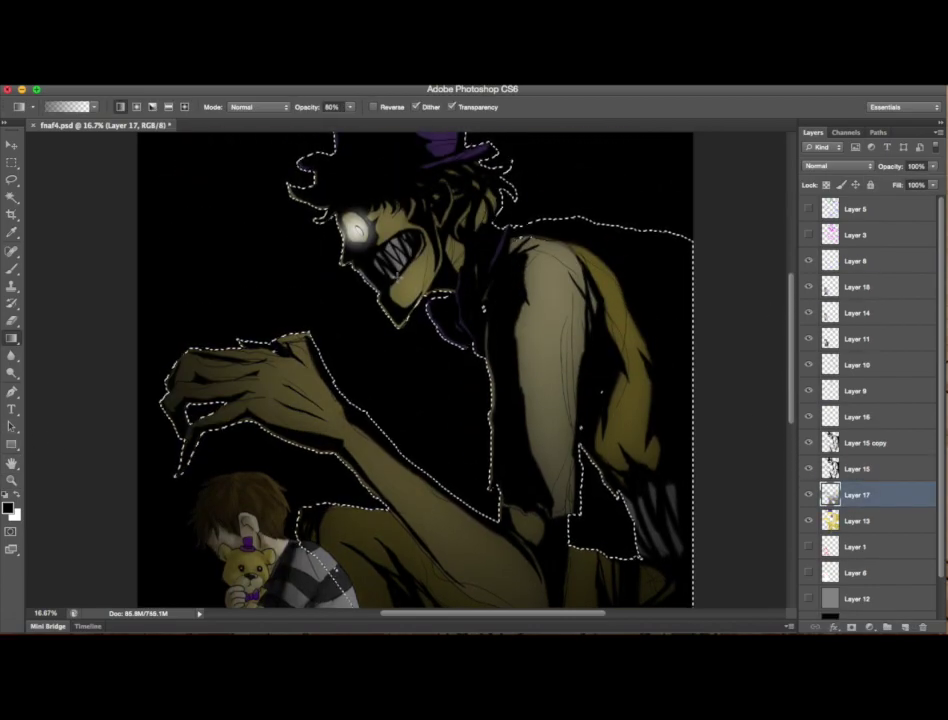
left_click(200, 112)
key("z")
left_click(236, 328, "alt")
left_click(236, 328, "alt")
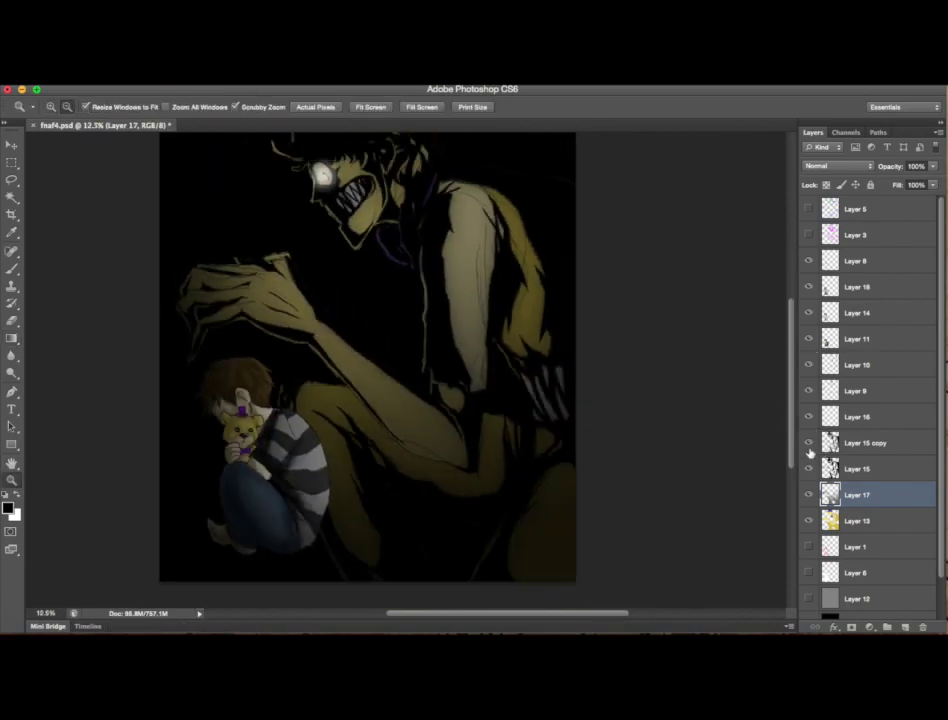
Step: Add a new layer above the child's shading with the child's silhouette selected, and choose a pale yellow foreground colour
left_click(232, 350)
left_click(860, 286)
left_click(904, 627)
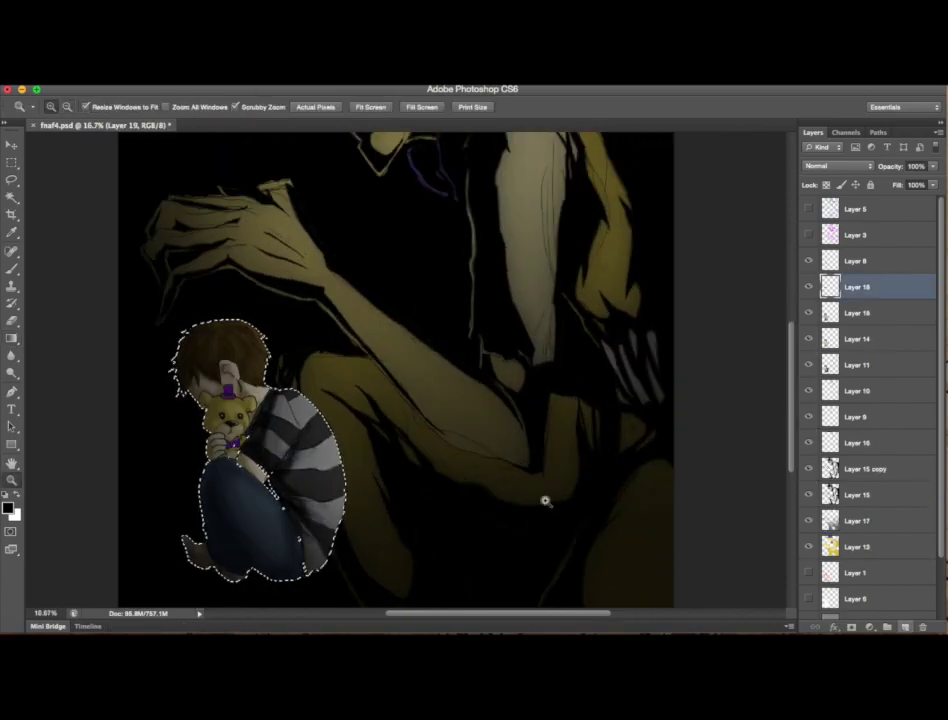
left_click(8, 508)
left_click(510, 240)
left_click(783, 220)
Step: Paint pale yellow highlights along the back of the child's hair with a 76 px brush at 37% opacity
key("b")
key("z")
left_click(240, 412)
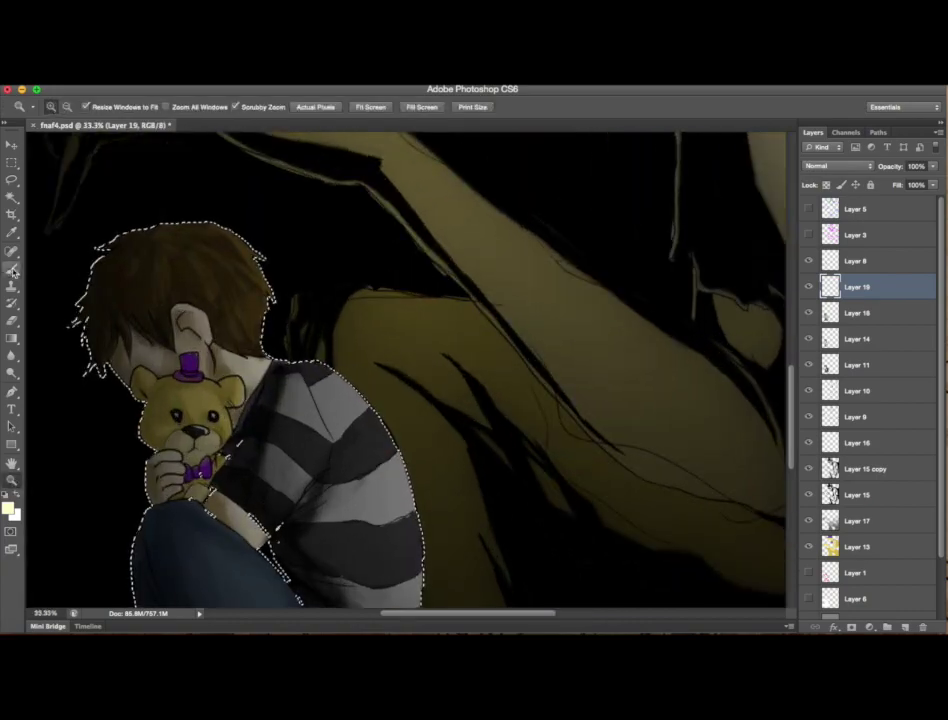
left_click(14, 266)
mouse_move(220, 262)
left_mouse_down()
mouse_move(236, 268)
mouse_move(236, 286)
left_mouse_up()
key("e")
key("b")
left_click_drag(222, 238, 248, 256)
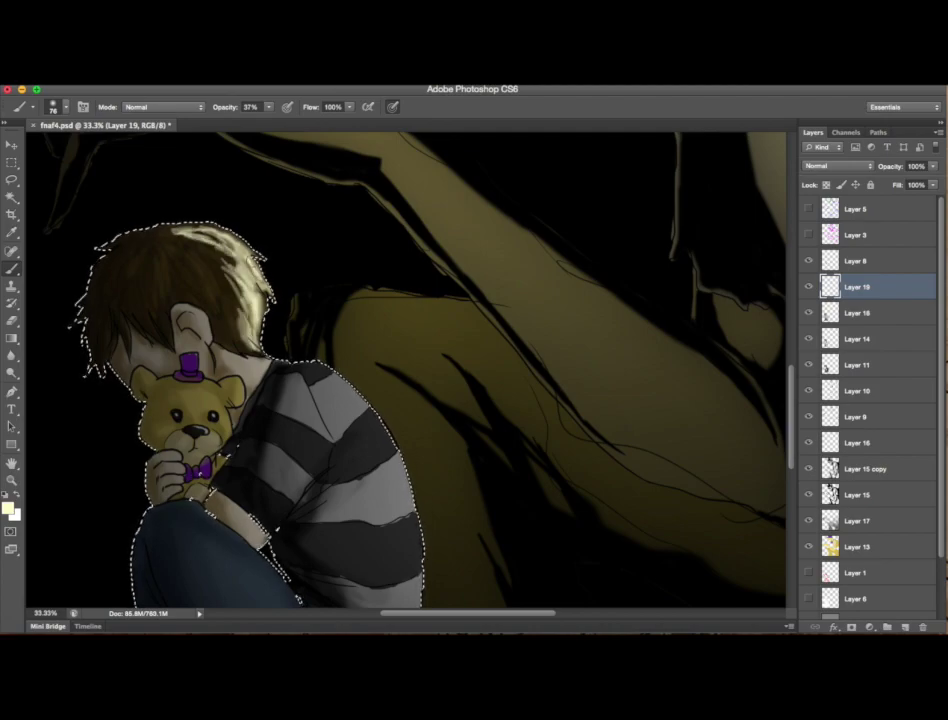
Step: Extend the pale highlights over the child's ear, shirt and jeans and the teddy bear, and reduce the layer's opacity to about half
scroll(314, 357, "down", 2)
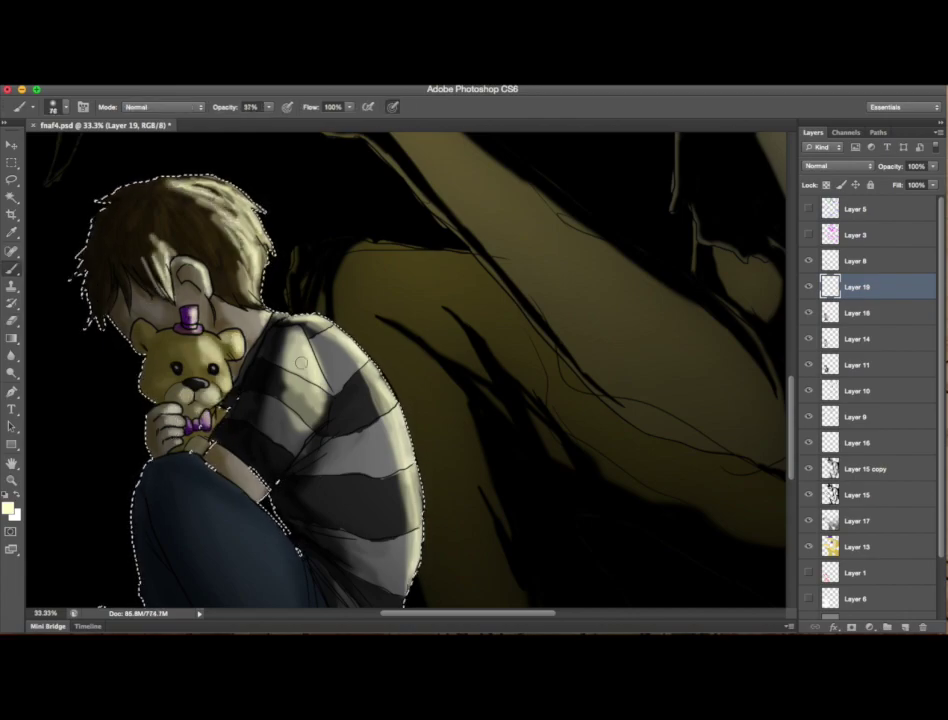
scroll(297, 352, "down", 4)
scroll(330, 390, "up", 4)
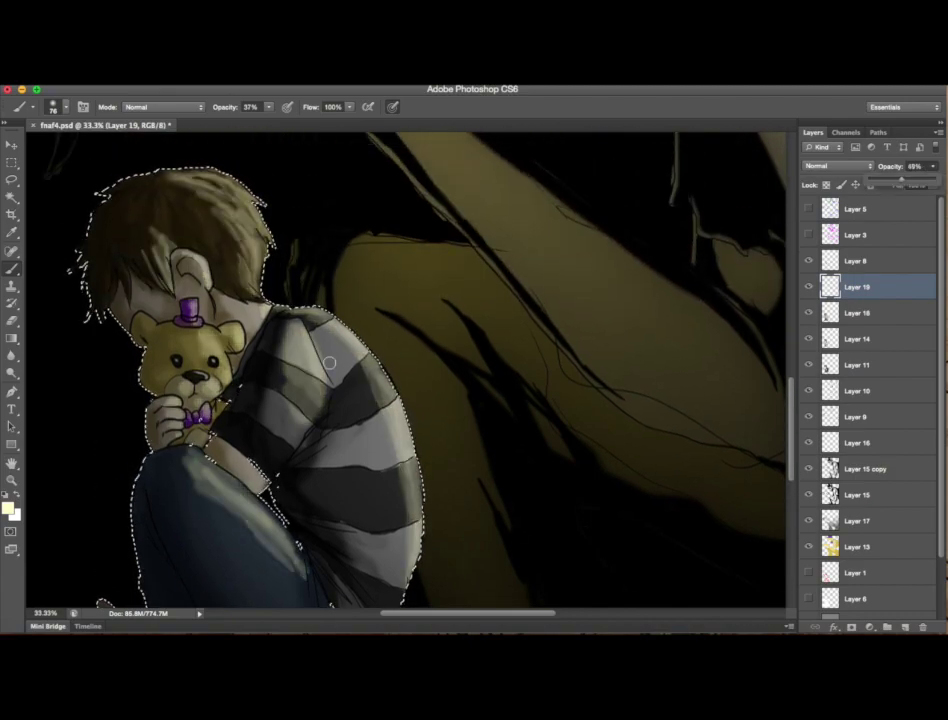
Step: Add a new layer, set the brush opacity to 25% and choose the red de2929 as foreground colour
left_click(904, 627)
left_click_drag(268, 106, 201, 226)
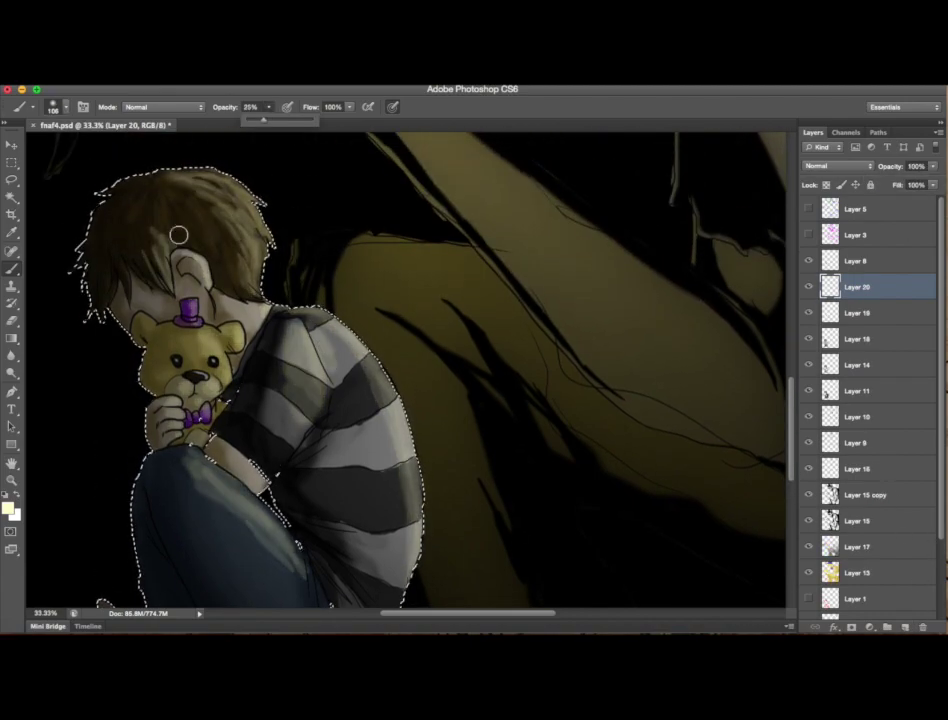
left_click(8, 508)
left_click(635, 250)
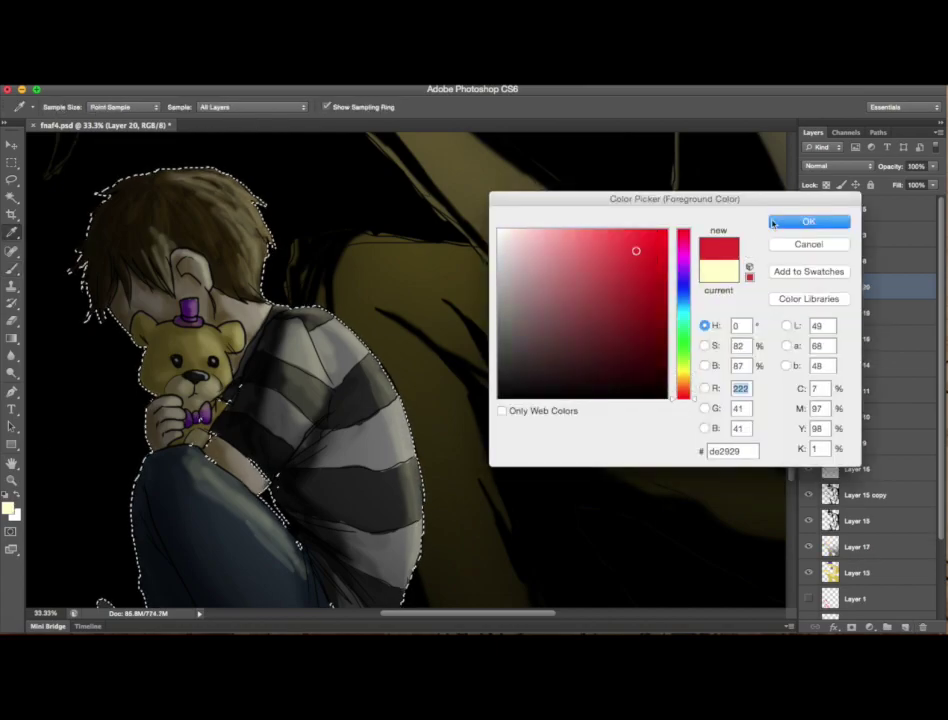
left_click(806, 220)
Step: Brush red light over the child's hair, striped shirt and jeans and the teddy bear with a 142 px brush
left_click_drag(160, 195, 250, 235)
mouse_move(300, 330)
left_mouse_down()
mouse_move(334, 350)
mouse_move(347, 385)
left_mouse_up()
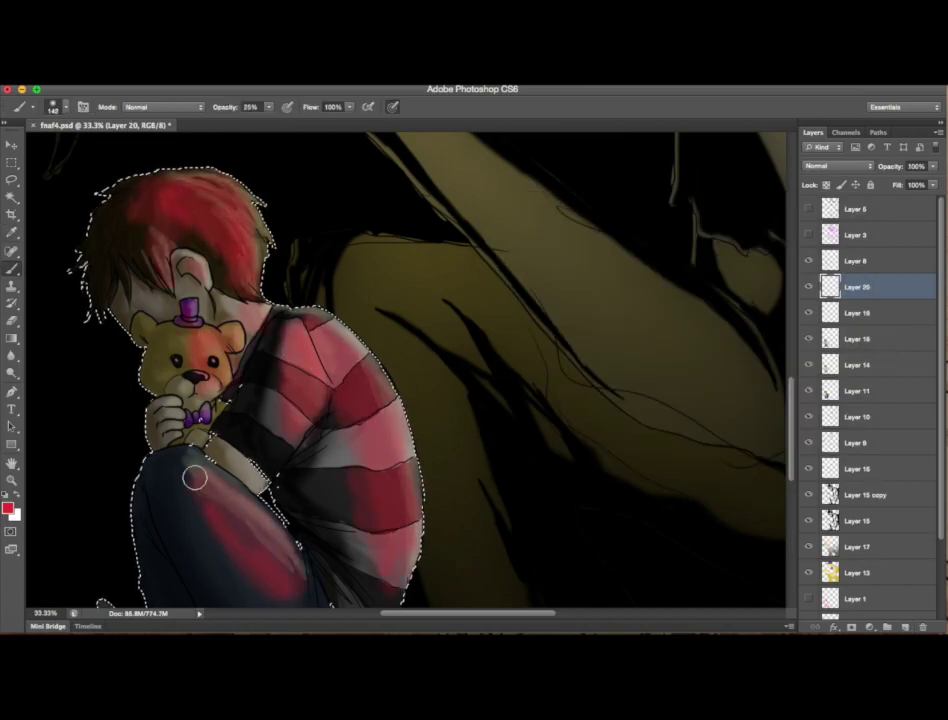
scroll(254, 394, "down", 5)
mouse_move(254, 394)
left_mouse_down()
mouse_move(318, 490)
mouse_move(366, 370)
left_mouse_up()
scroll(256, 313, "up", 5)
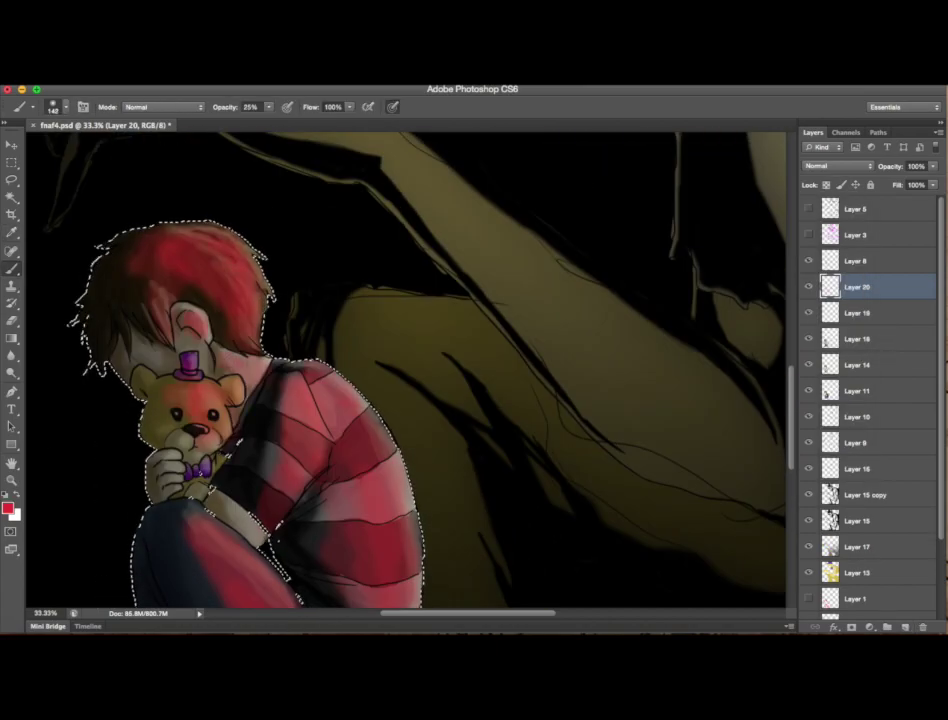
Step: Fade the red Layer 20 and set the pale highlight Layer 19 to 98% opacity
key("alt+bracketright")
scroll(59, 407, "down", 3)
key("alt+bracketleft")
key("alt+bracketleft")
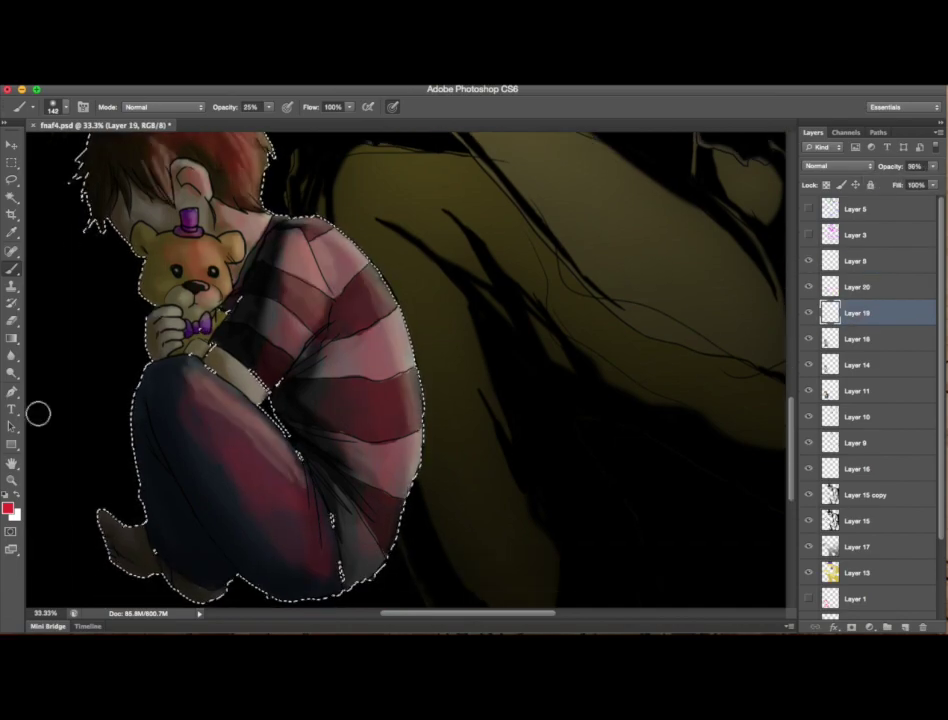
key("e")
left_click(53, 106)
key("Escape")
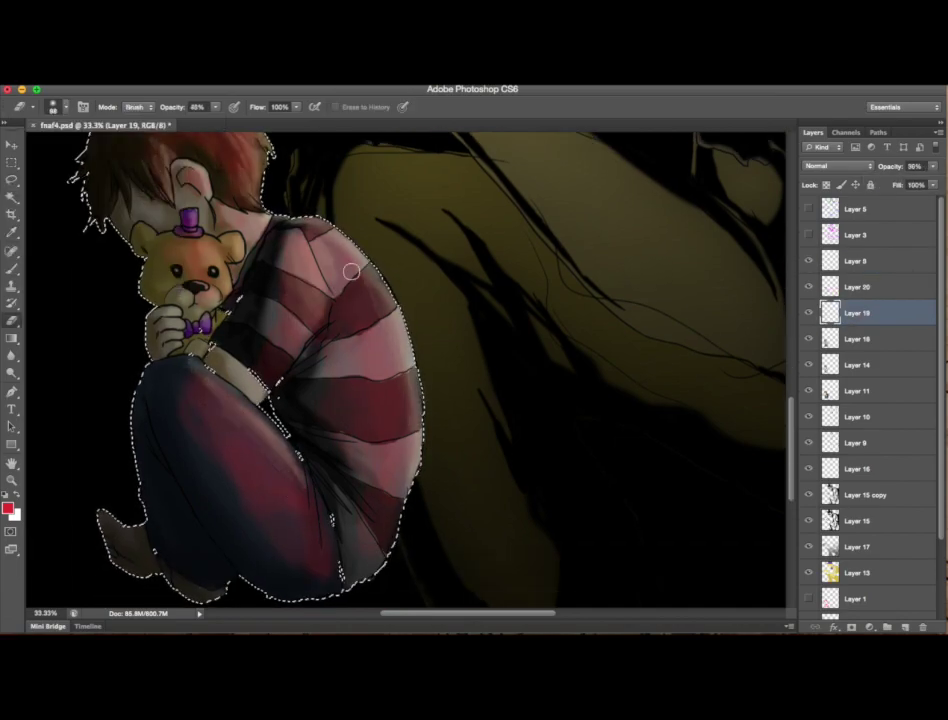
Step: Move Layer 19 above the red Layer 20, setting Layer 19's opacity to 36% and Layer 20's to 34%
scroll(406, 412, "up", 3)
left_click_drag(860, 313, 860, 285)
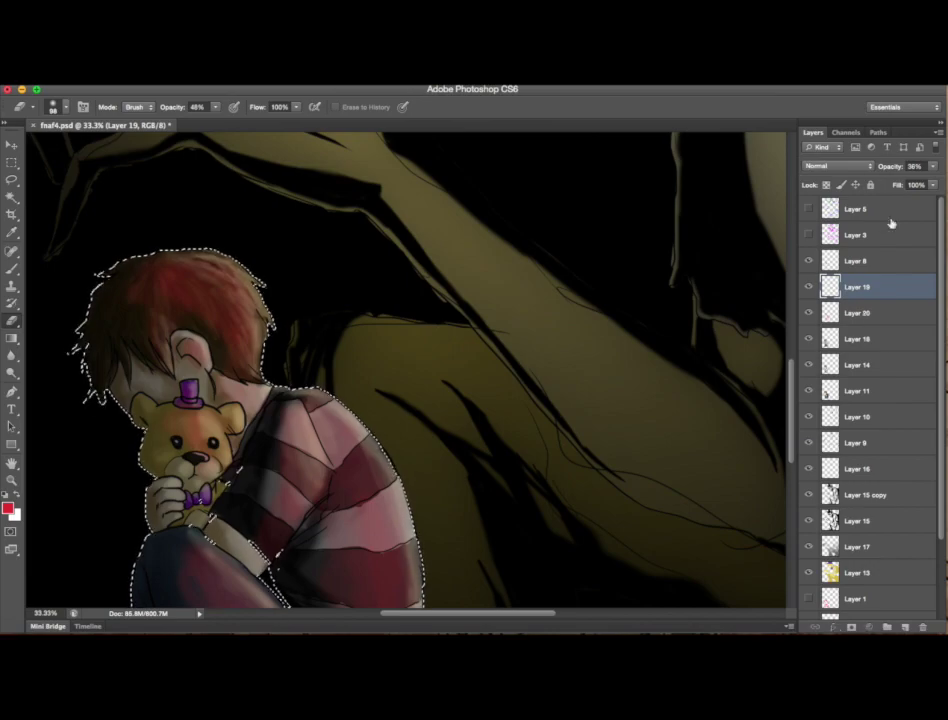
left_click(860, 313)
scroll(406, 370, "down", 3)
key("z")
left_click(390, 325, "alt")
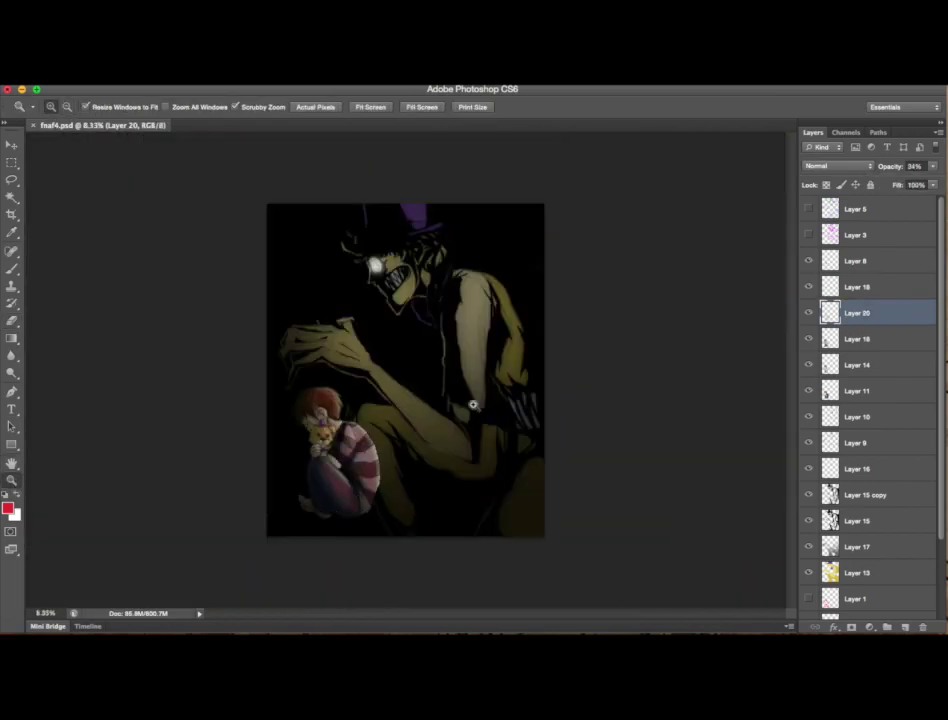
Step: Add a new layer above Layer 15 copy and sample a pale yellow for the tall figure's highlights
left_click(440, 355)
left_click(440, 355)
left_click(830, 494, "super")
left_click(860, 494)
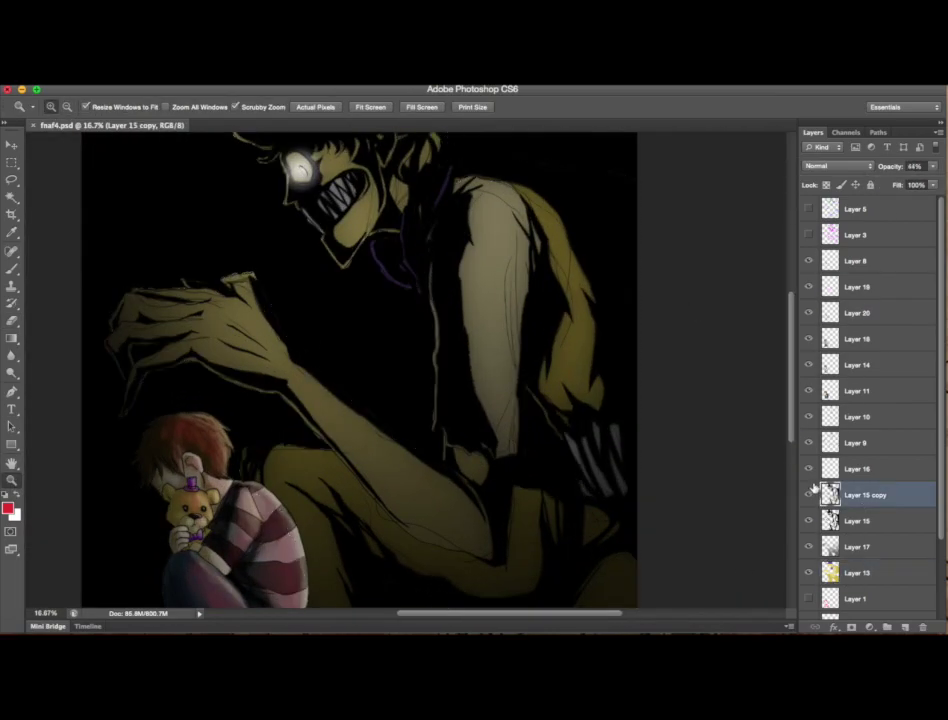
key("super+shift+alt+n")
key("i")
left_click(499, 256)
Step: Paint pale highlights over the tall figure's hand, forearm and sleeves with a 186 px brush at 27% opacity
key("b")
key("4")
key("1")
key("2")
key("7")
mouse_move(274, 368)
left_mouse_down()
mouse_move(180, 260)
mouse_move(129, 311)
mouse_move(417, 489)
mouse_move(521, 344)
mouse_move(535, 205)
mouse_move(440, 290)
mouse_move(582, 470)
left_mouse_up()
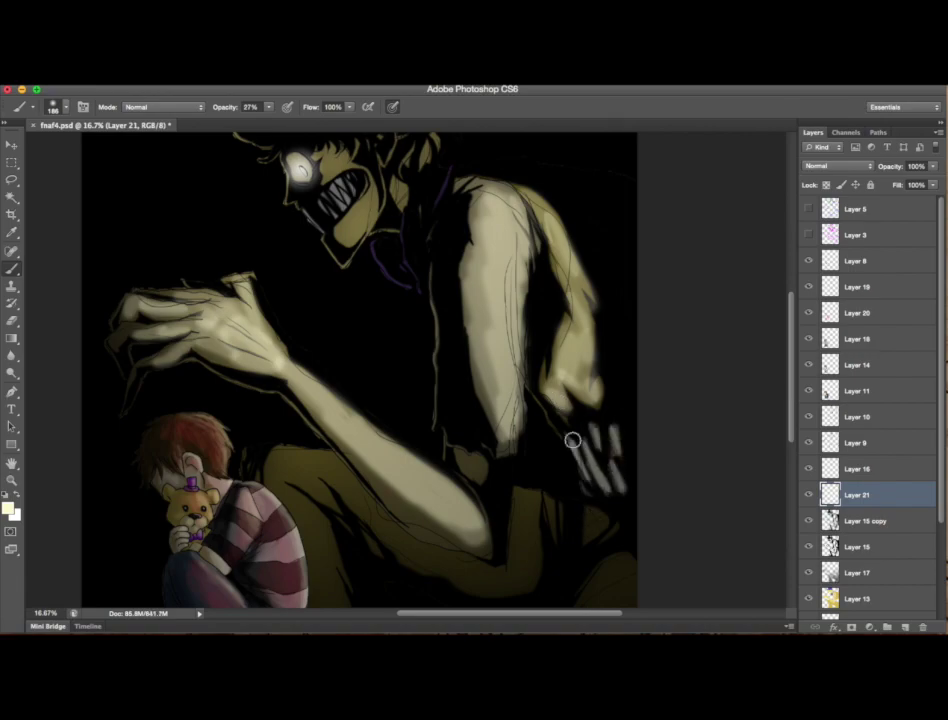
Step: Brush pale highlights over the tall figure's bent legs, knees and face
scroll(560, 500, "down", 3)
left_click_drag(529, 524, 497, 518)
scroll(793, 434, "down", 3)
left_click_drag(588, 375, 603, 492)
scroll(603, 492, "up", 10)
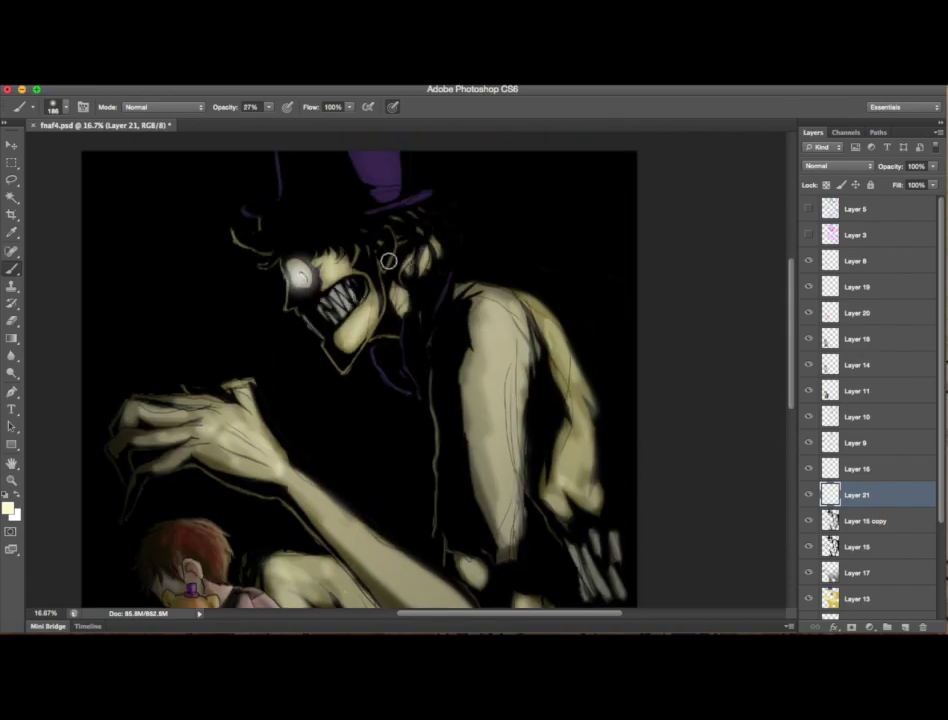
Step: Add pale highlights to the tall figure's front hair curl and hat edge, erasing the excess at 48% opacity
key("e")
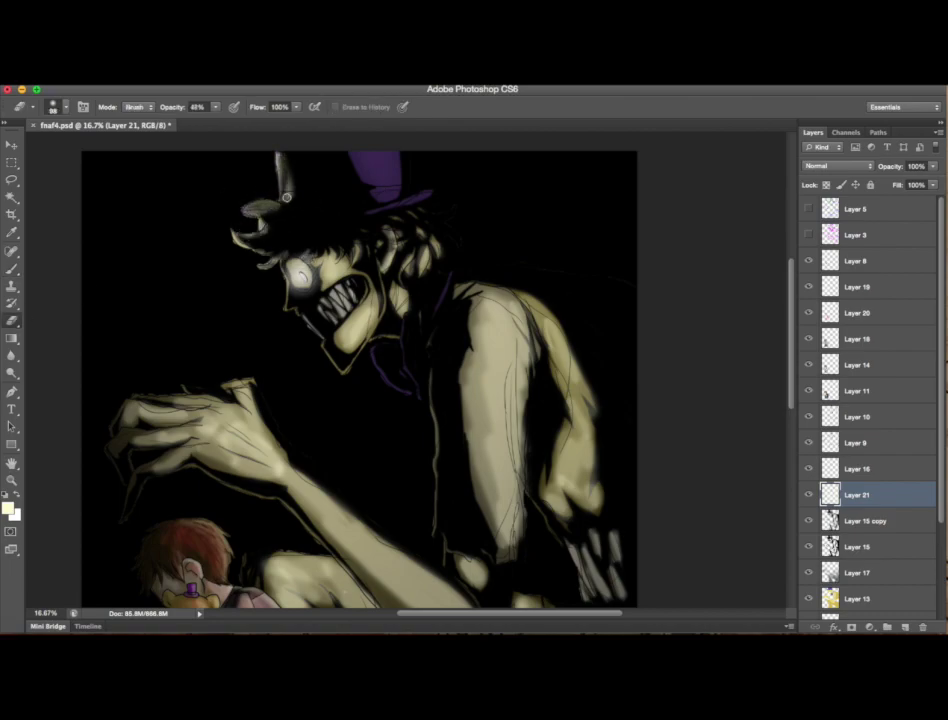
key("b")
scroll(794, 398, "down", 9)
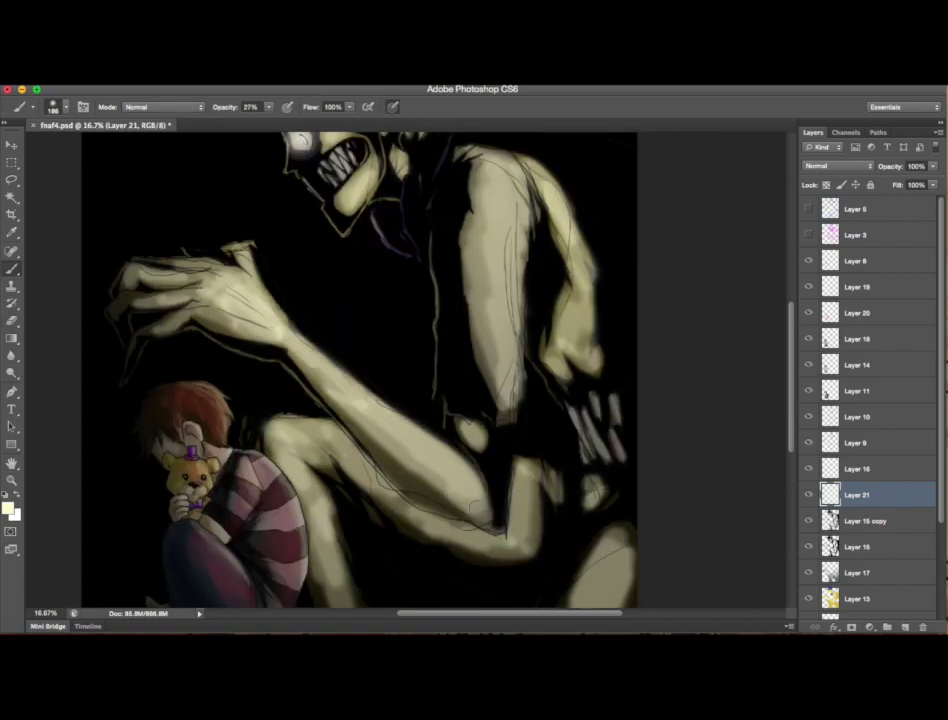
Step: Compare the drawing with the highlight layer hidden and shown, and lower that layer's opacity
scroll(777, 370, "up", 5)
left_click(813, 494)
left_click(813, 494)
left_click(936, 166)
left_click_drag(930, 181, 910, 186)
Step: Tint the tall figure's face, hand, arm and legs red on a new layer at 29% opacity
scroll(806, 451, "down", 3)
scroll(806, 451, "up", 3)
left_click(834, 494, "ctrl")
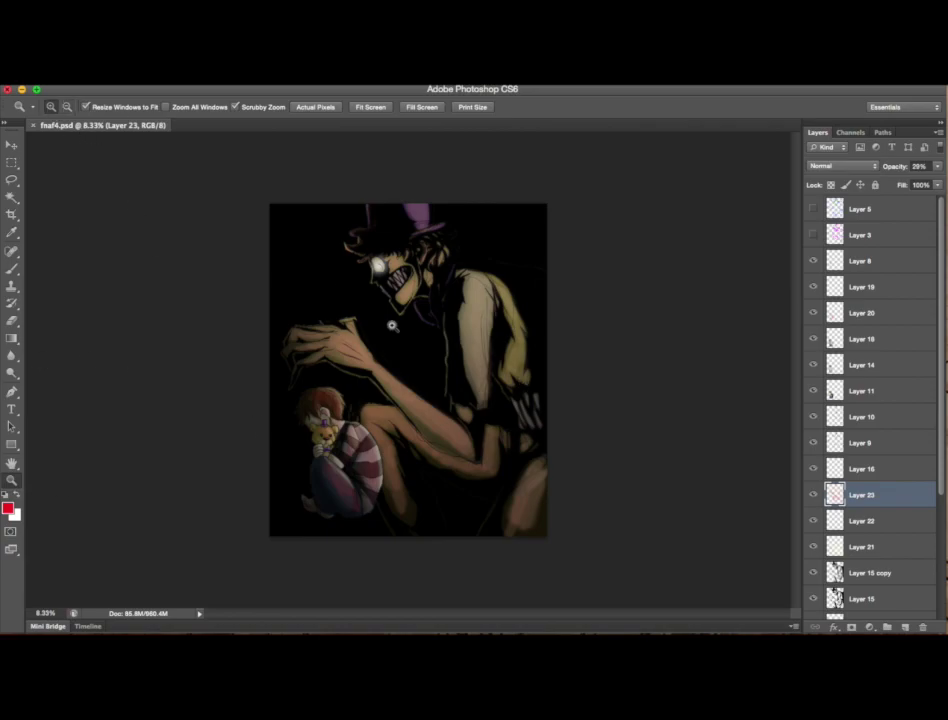
left_click(429, 337)
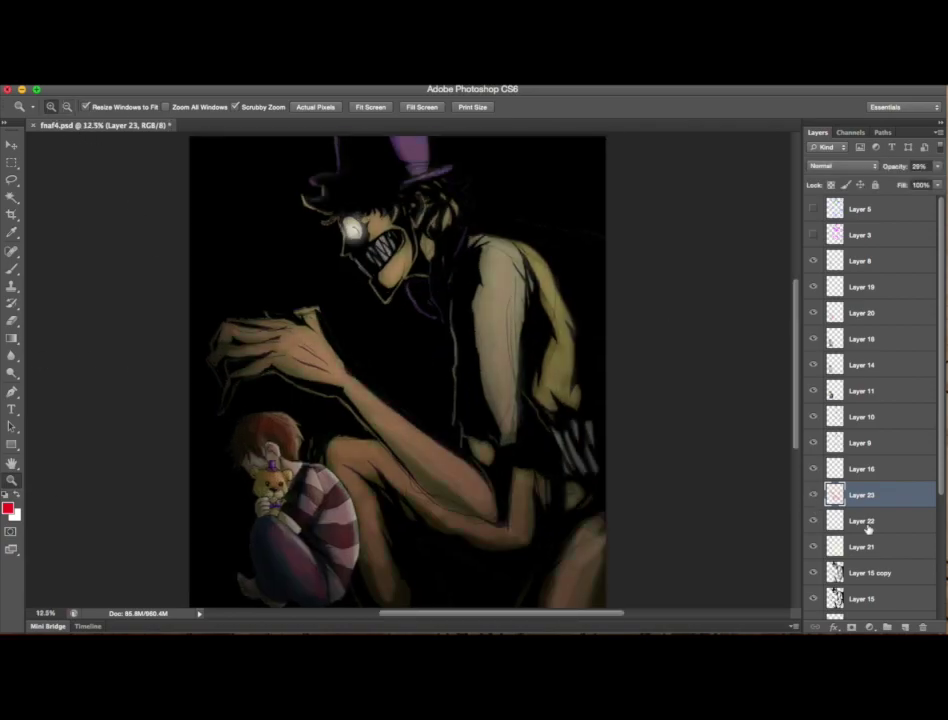
Step: Merge Layer 22 down, load the tall figure's outline as a selection, and place a new layer above Layer 23
key("ctrl+e")
scroll(787, 424, "down", 3)
left_click(834, 516, "ctrl")
left_click(12, 338)
mouse_move(861, 520)
left_mouse_down()
mouse_move(870, 453)
mouse_move(866, 464)
left_mouse_up()
Step: Darken the selected figure with a black gradient at 60% opacity, deselect, and set the layer's opacity to 74%
left_click(66, 106)
key("Return")
key("6")
mouse_move(220, 220)
left_mouse_down()
mouse_move(265, 230)
mouse_move(330, 285)
mouse_move(432, 400)
left_mouse_up()
key("ctrl+d")
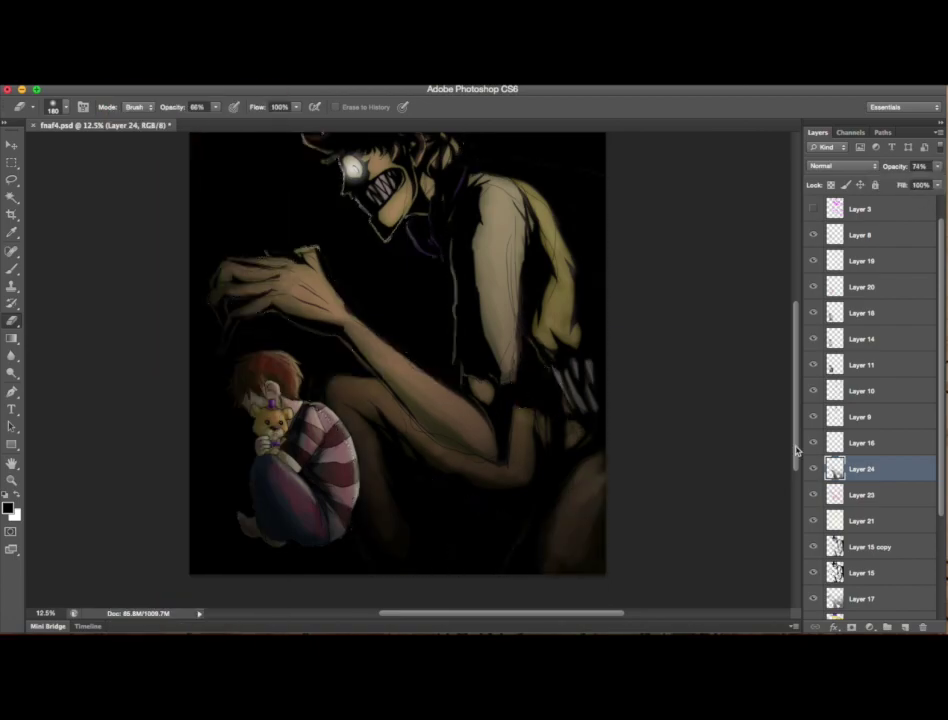
Step: Set the eye-glow Layer 16's opacity to 83%
scroll(794, 422, "up", 1)
key("alt+bracketright")
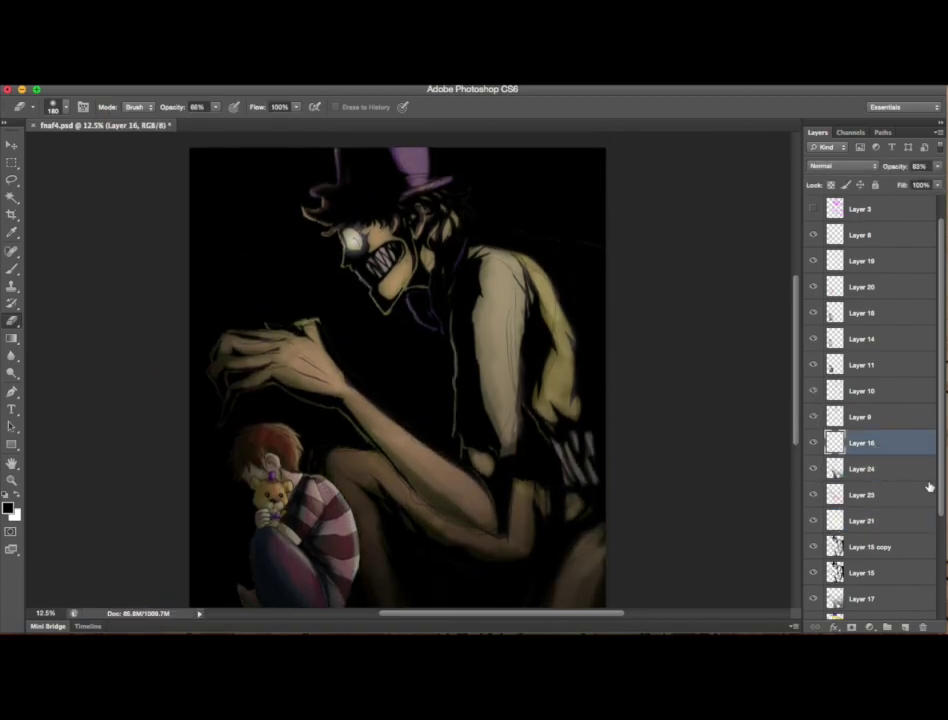
Step: Clean up Layer 13 around the tall figure's mouth and chin with a 101 px eraser at 100% opacity, and save the file
scroll(914, 483, "down", 2)
left_click(914, 494)
key("0")
key("z")
left_click(350, 240)
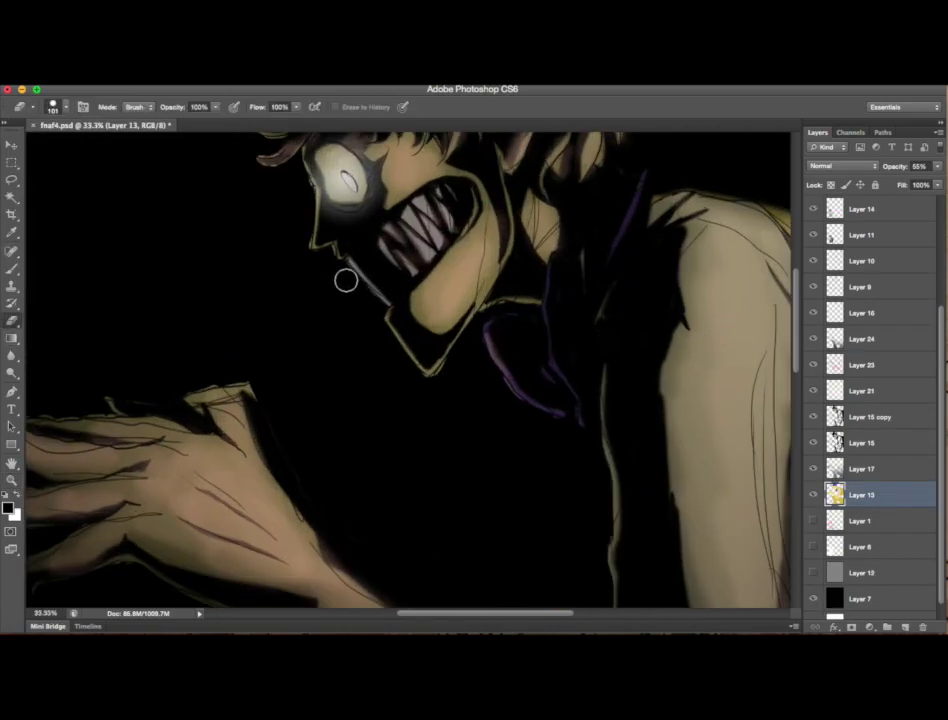
left_click(156, 268, "alt")
left_click_drag(156, 268, 356, 308)
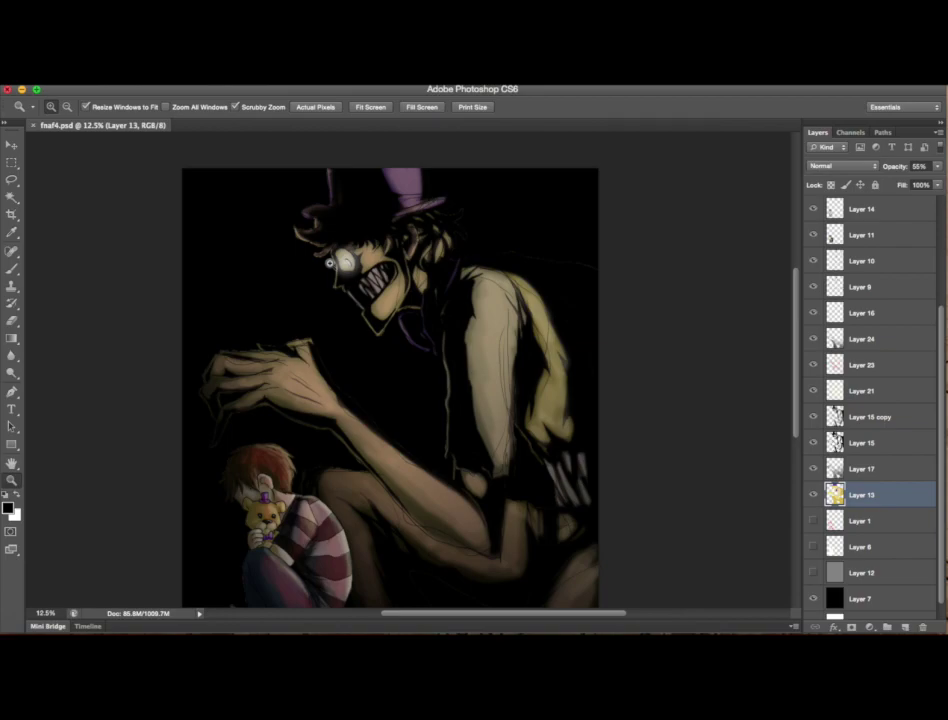
scroll(788, 380, "down", 3)
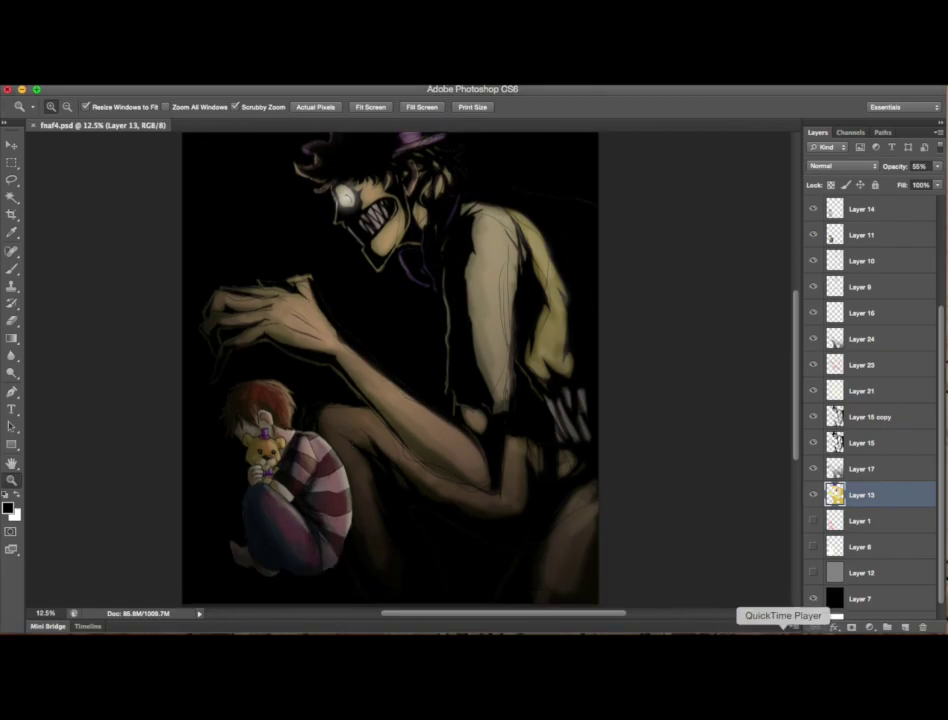